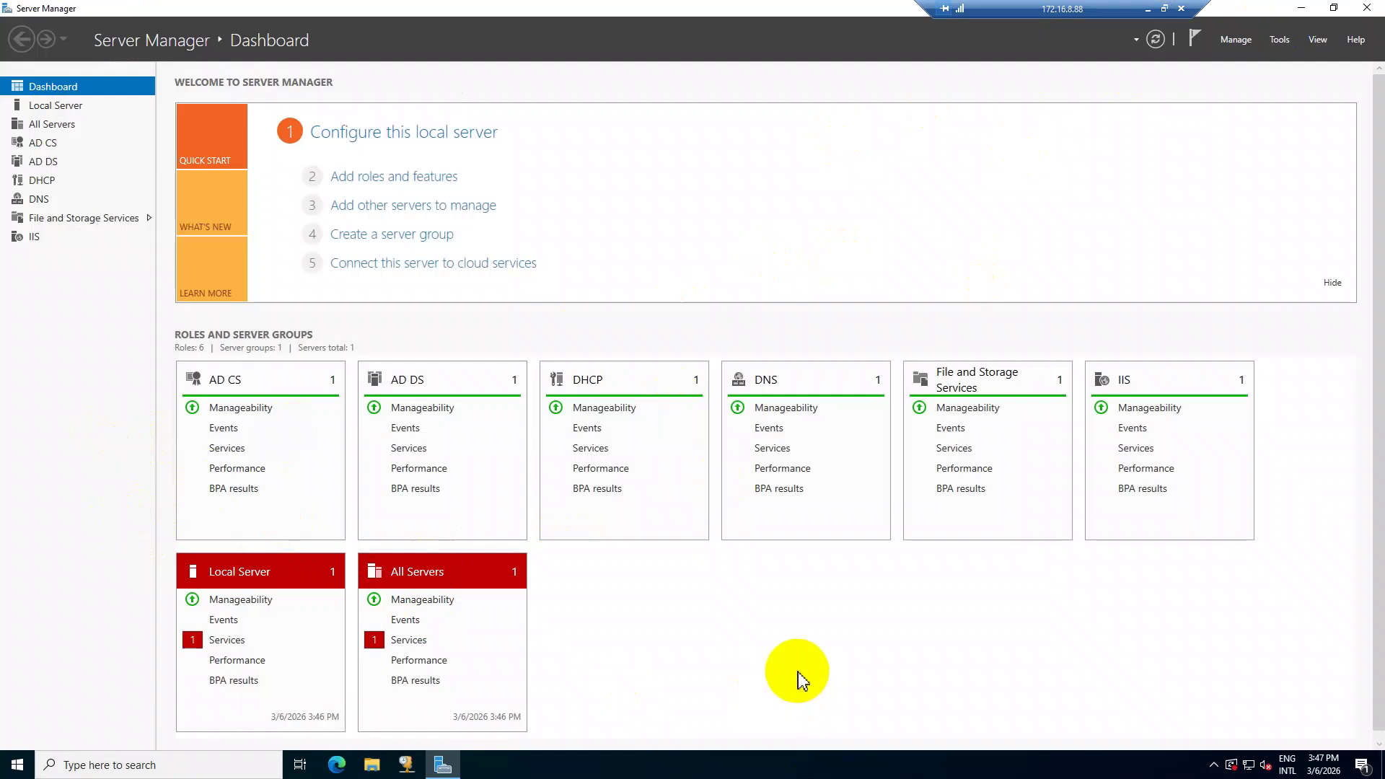
# Launch Active Directory Users and Computers from Server Manager and list the Acc_Dept OU users in demo.local.
pyautogui.click(1280, 40)
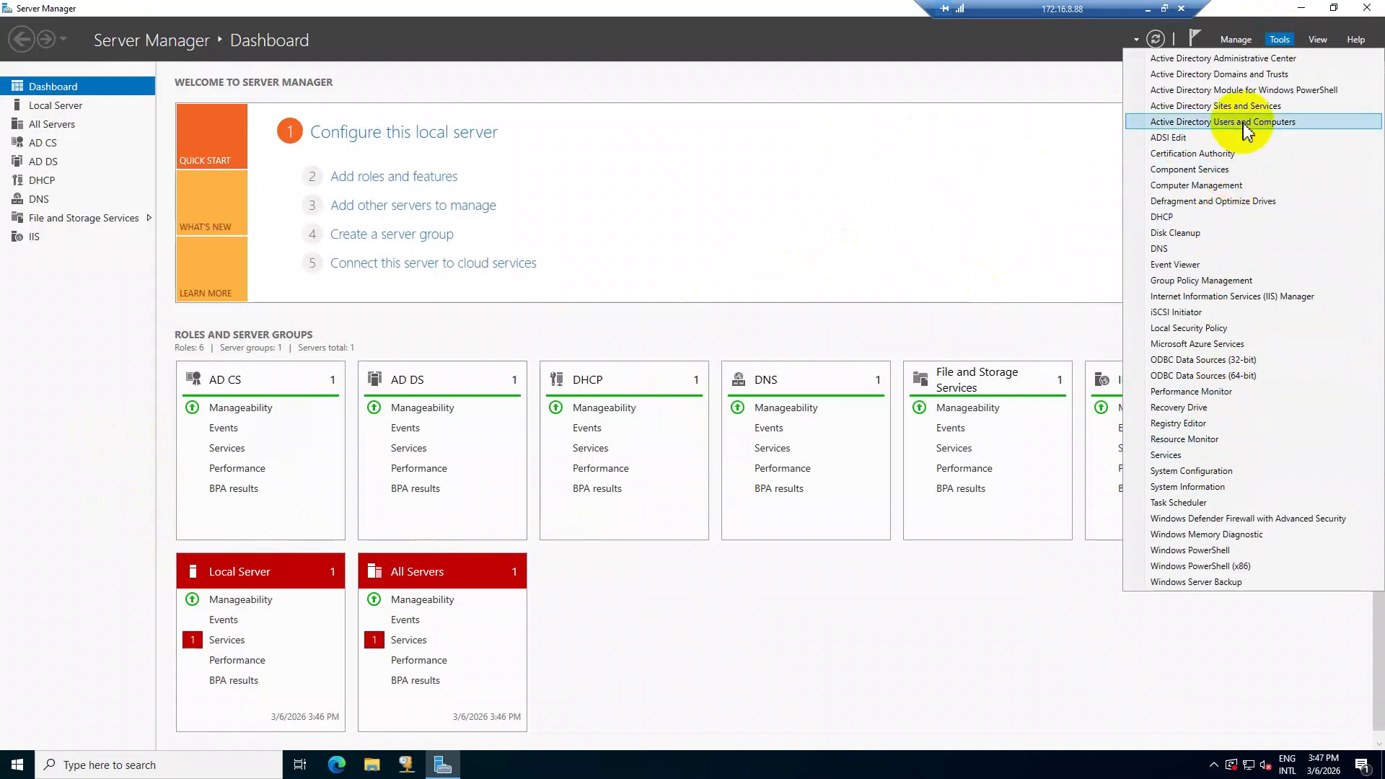
pyautogui.click(1299, 123)
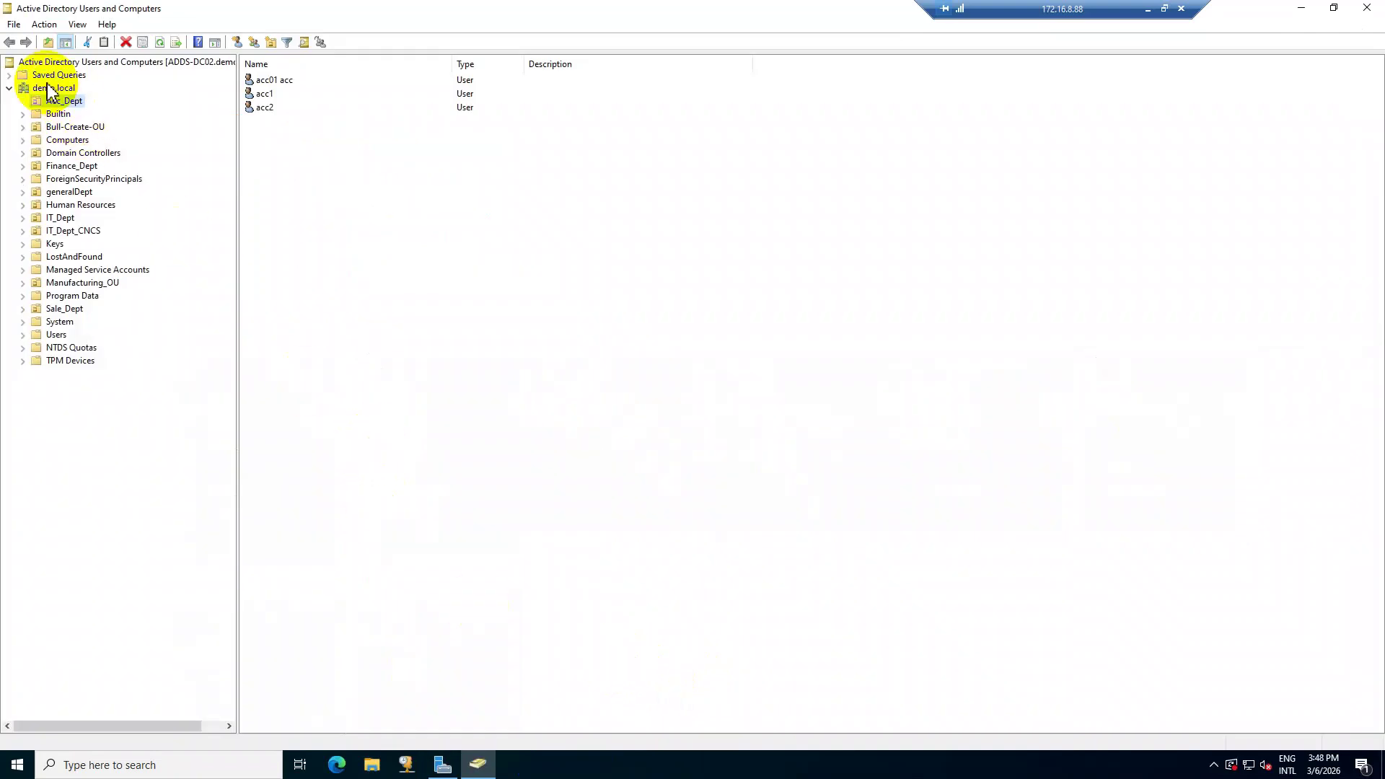
pyautogui.click(46, 89)
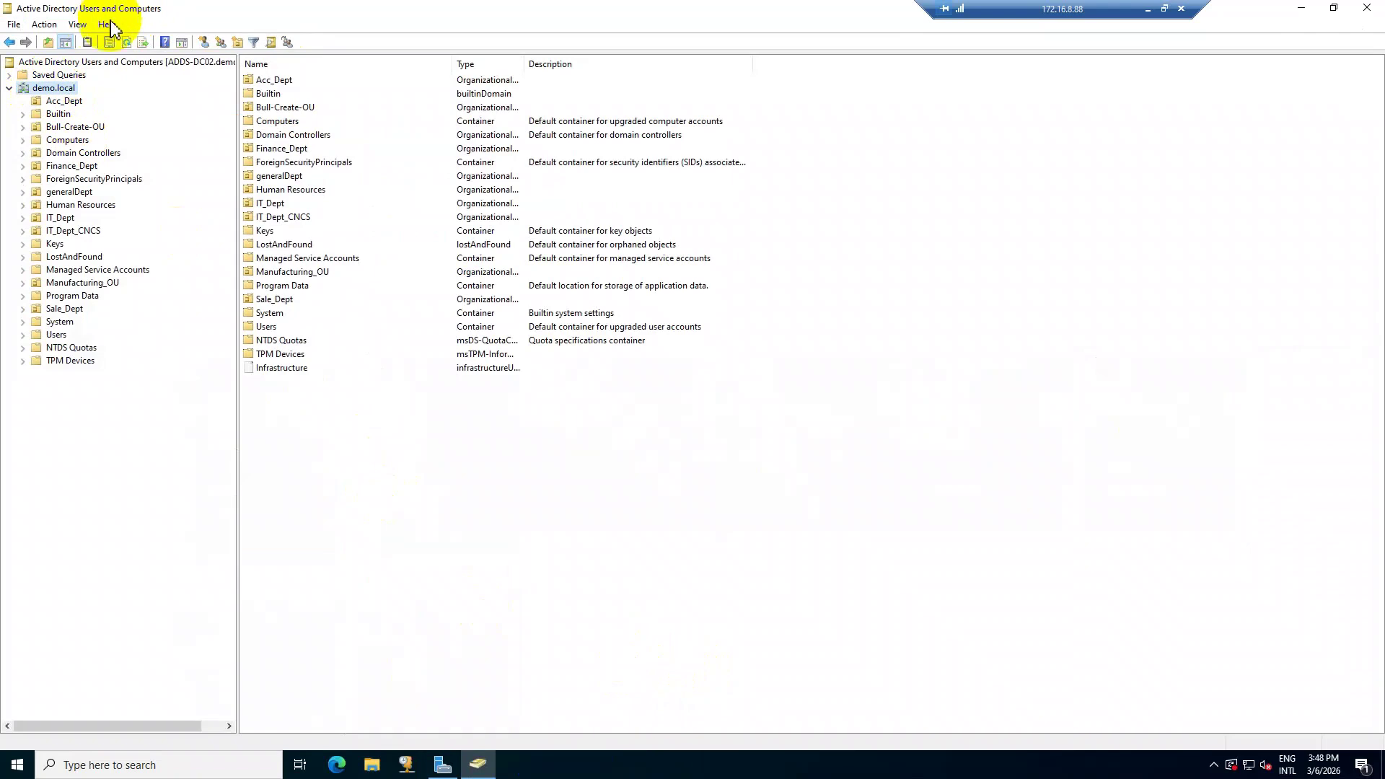
pyautogui.click(57, 101)
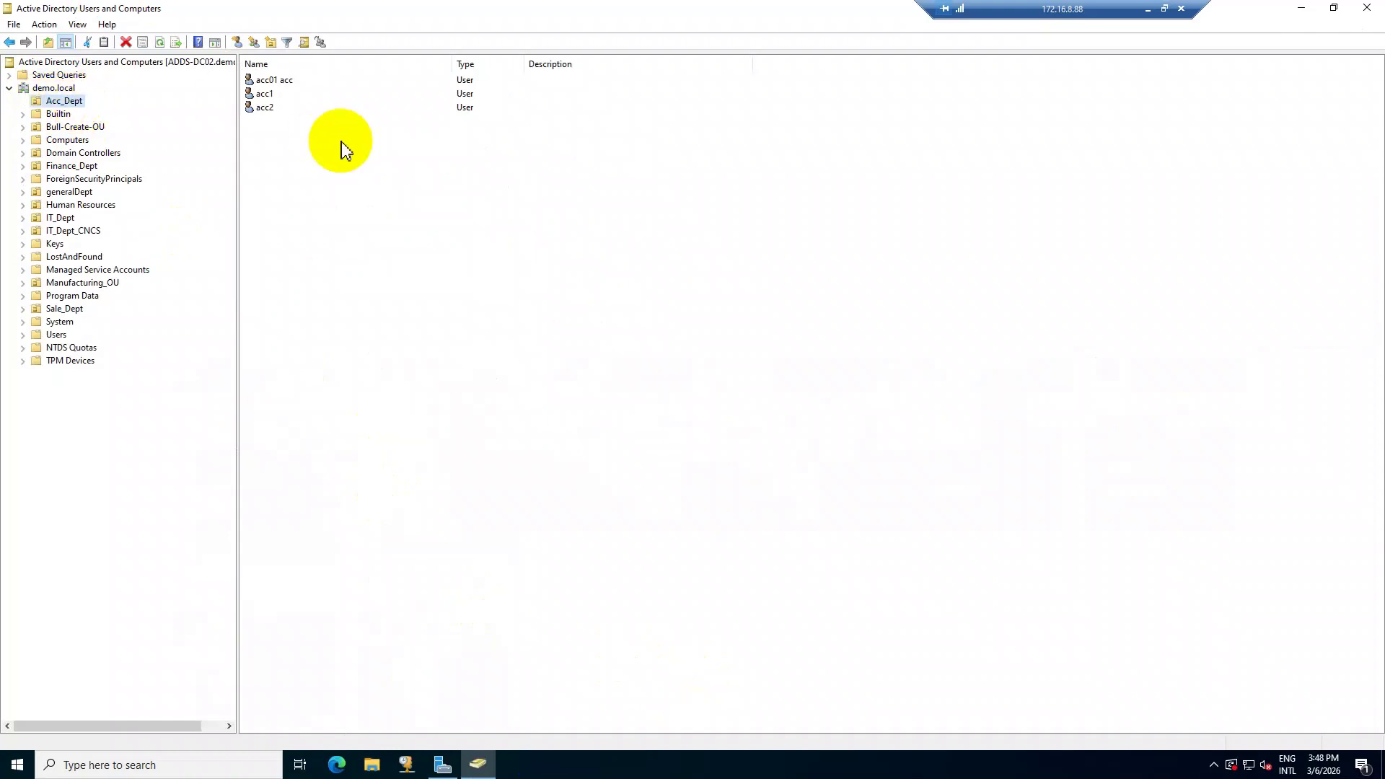
pyautogui.click(310, 154)
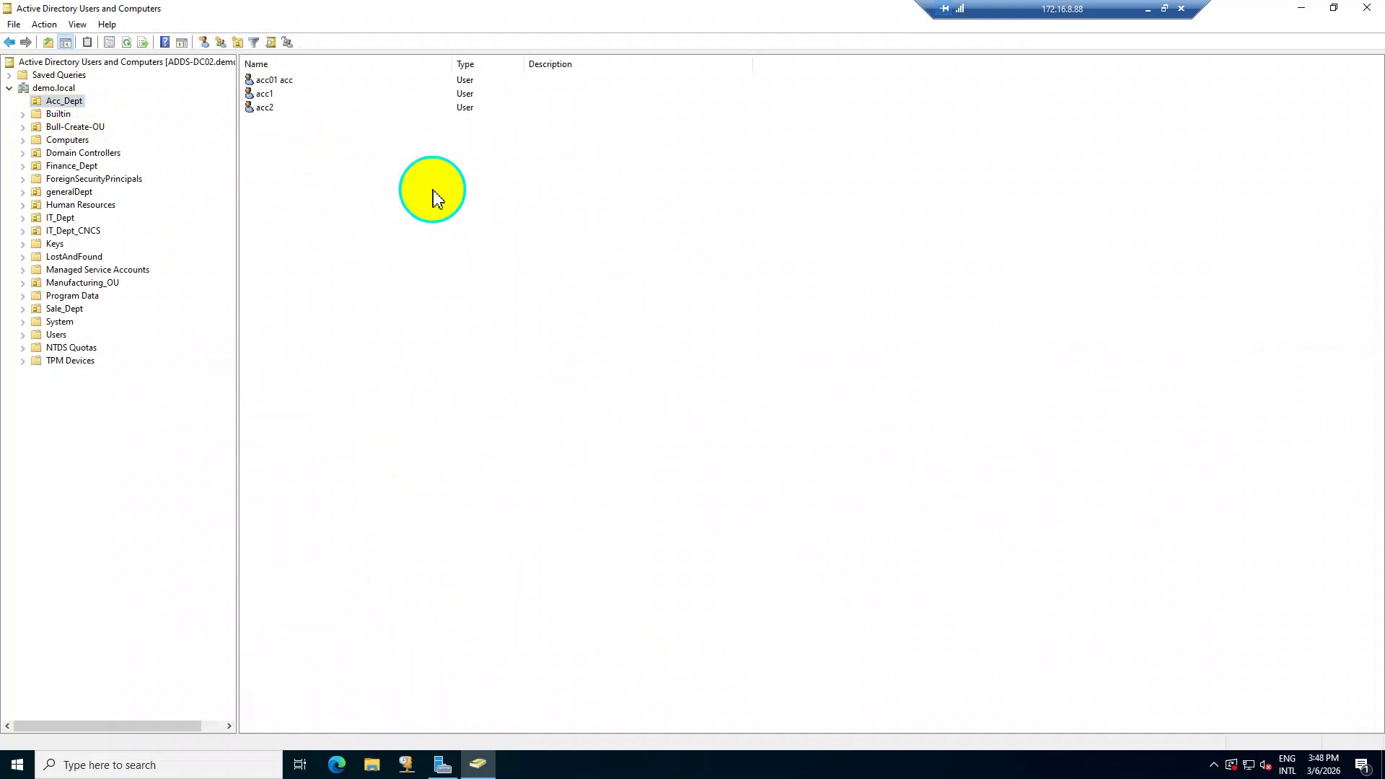
# Start a new user in Acc_Dept with acc3 as first name and logon name.
pyautogui.rightClick(433, 190)
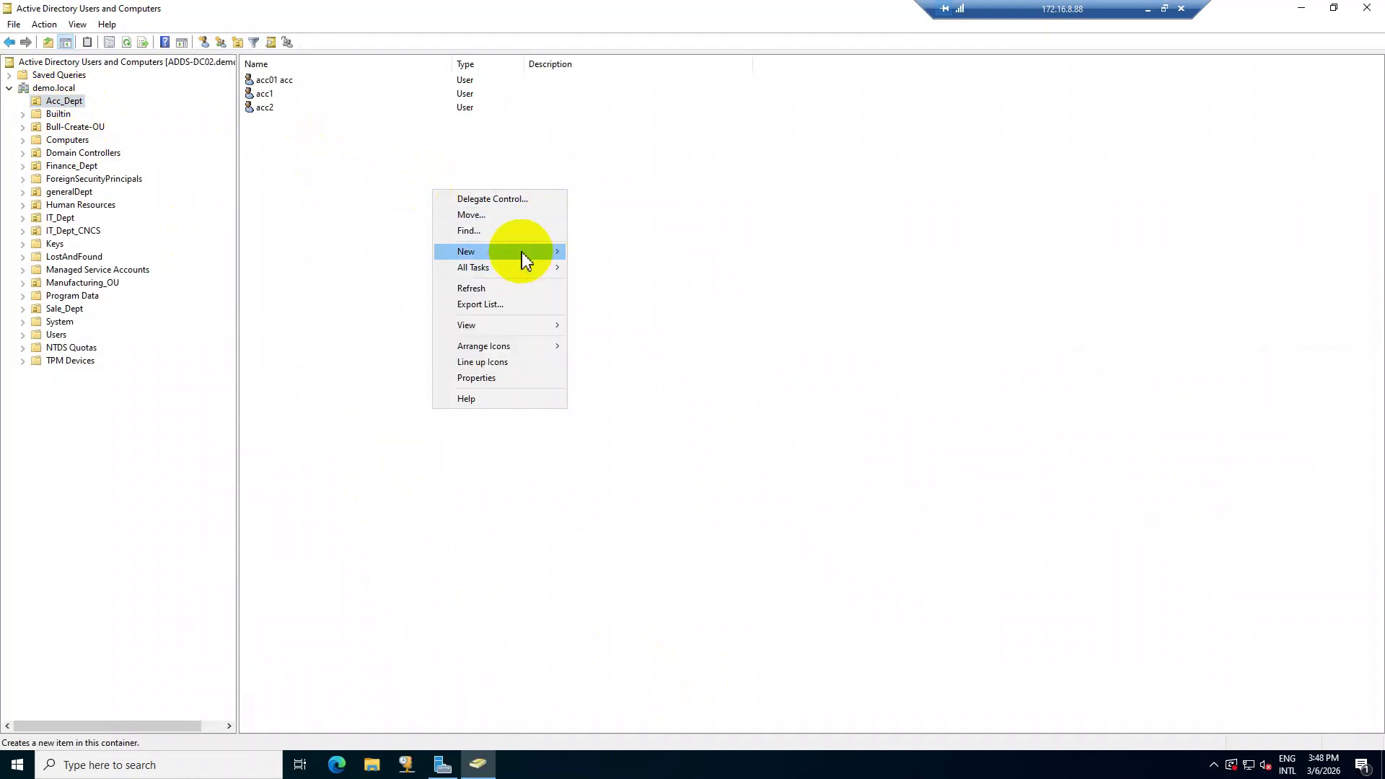
pyautogui.moveTo(522, 253)
pyautogui.click(632, 394)
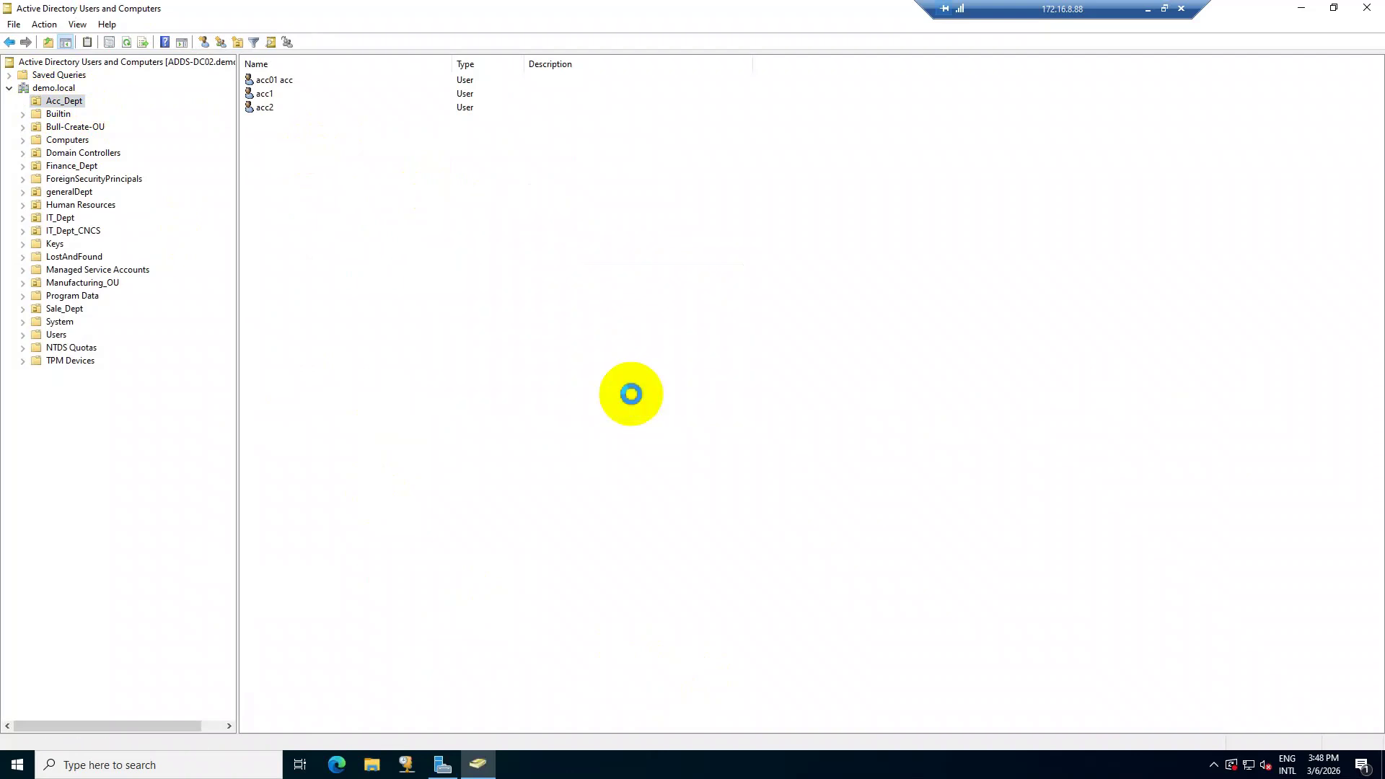
pyautogui.moveTo(213, 26); pyautogui.dragTo(680, 209)
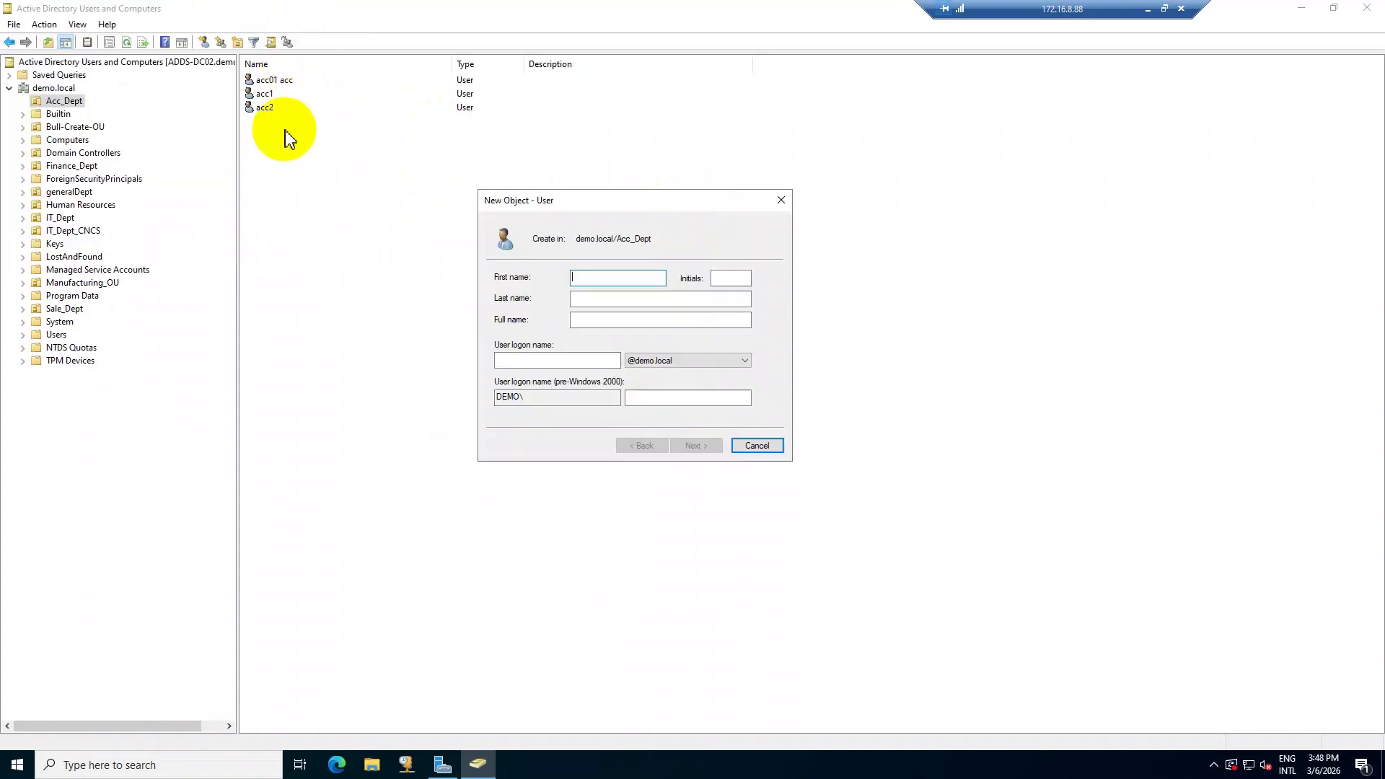
pyautogui.write('use')
pyautogui.press('BackSpace')
pyautogui.press('BackSpace')
pyautogui.press('BackSpace')
pyautogui.press('BackSpace')
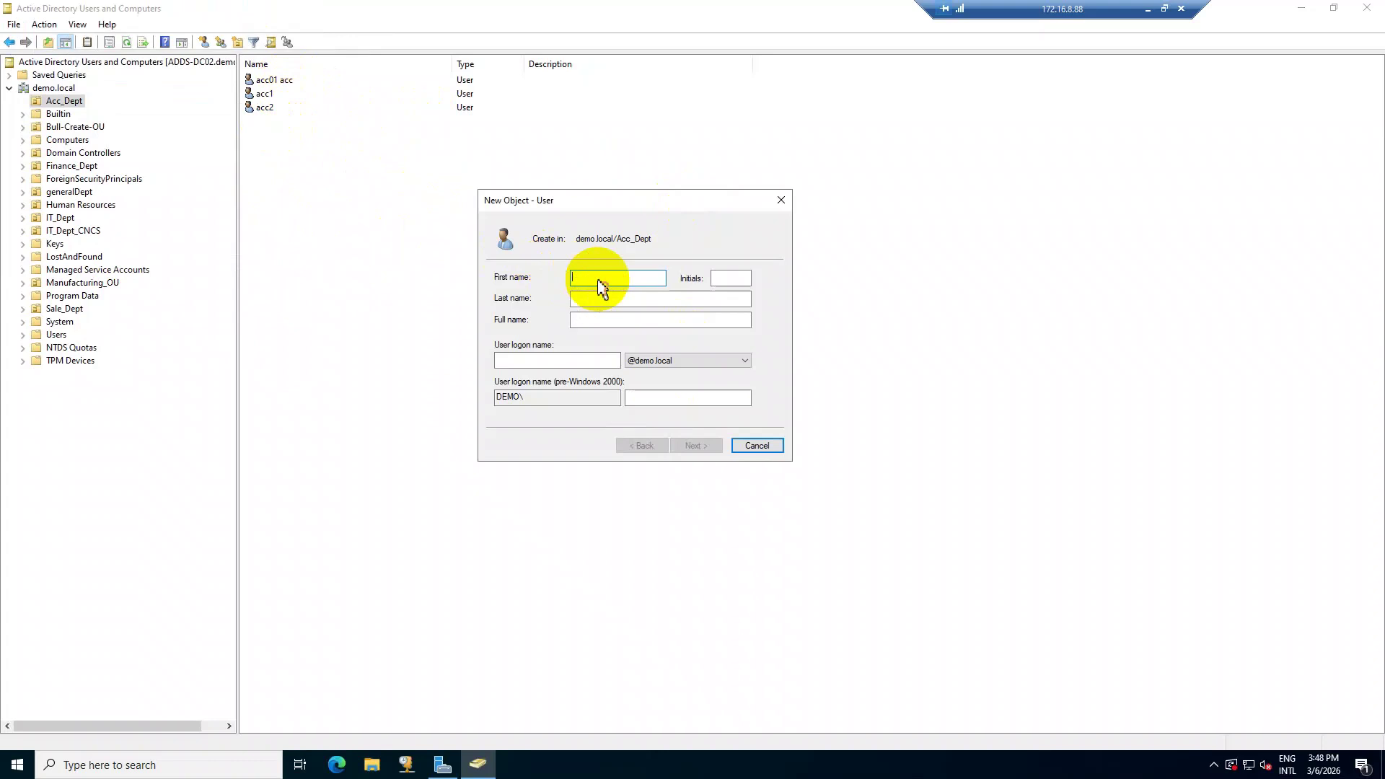
pyautogui.write('acc3')
pyautogui.press('Tab')
pyautogui.press('Tab')
pyautogui.press('Tab')
pyautogui.press('Tab')
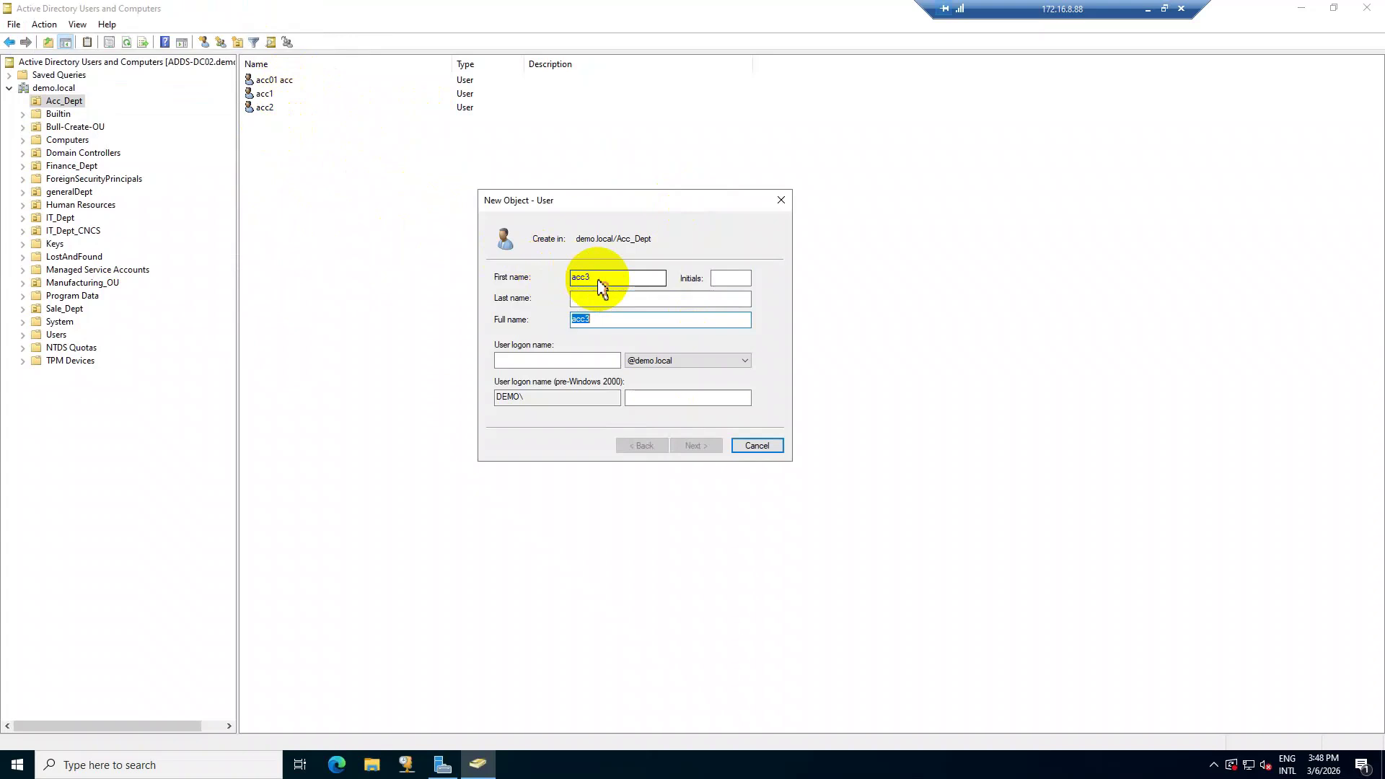
pyautogui.write('acc3')
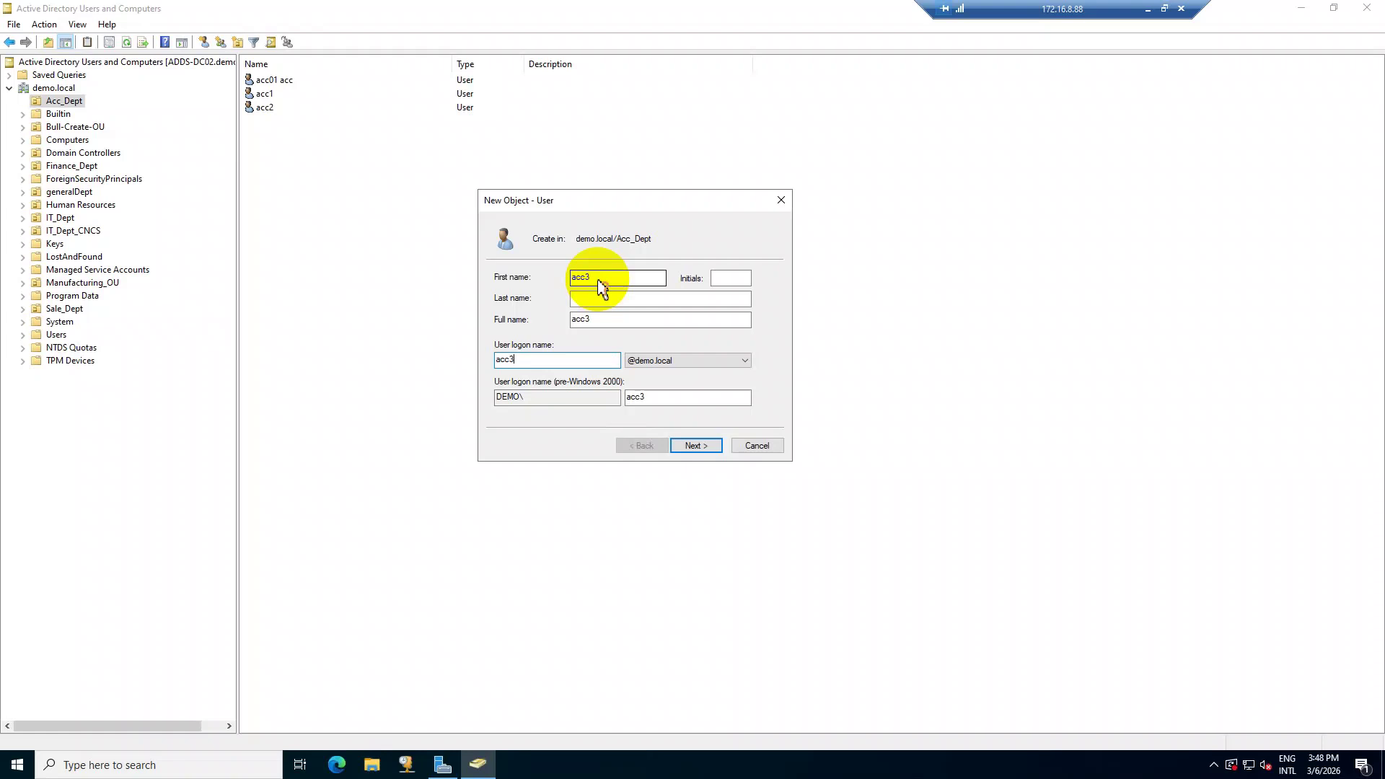
# Enter and confirm a password for the new acc3 user.
pyautogui.click(706, 447)
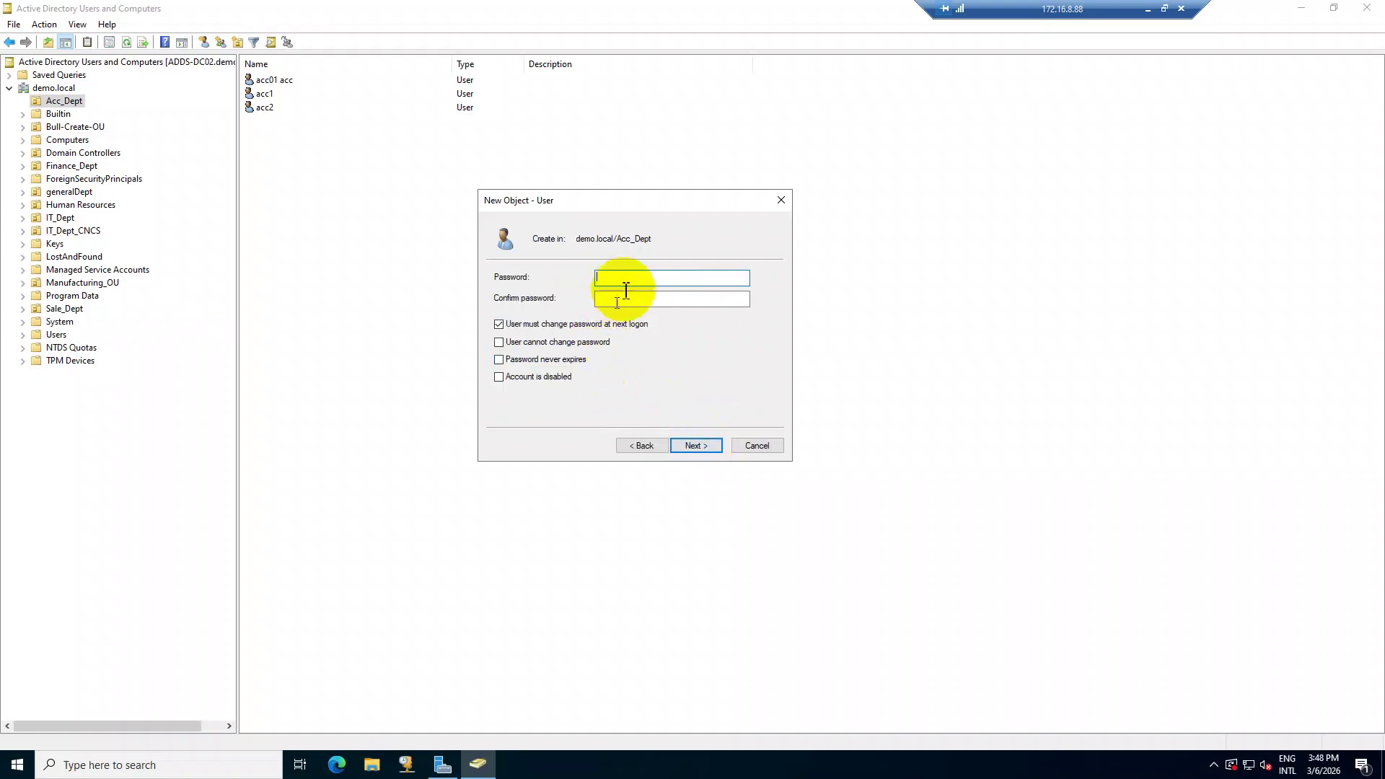
pyautogui.write('P@ssw0rd')
pyautogui.press('Tab')
pyautogui.write('P@ssw0rd')
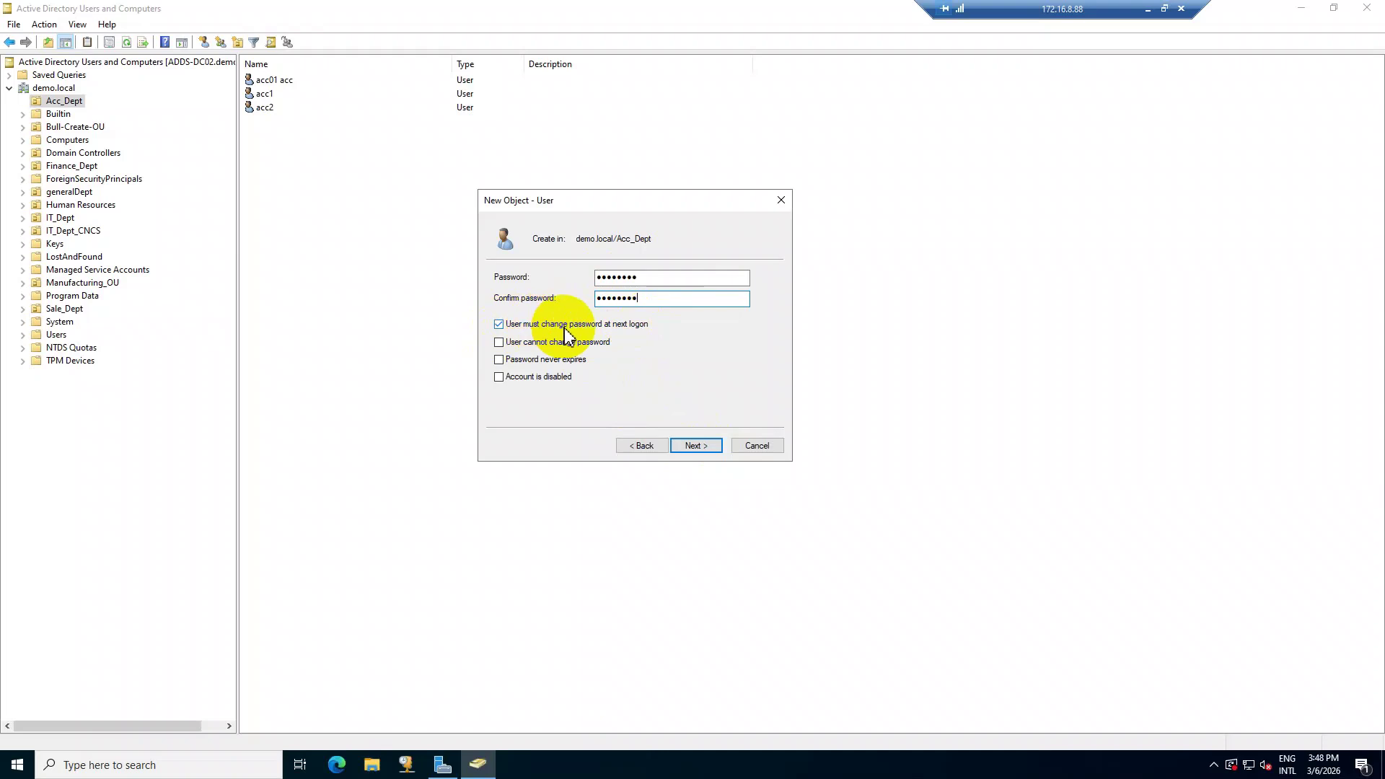
# Try each of the four account options, leaving all of them unchecked.
pyautogui.click(564, 326)
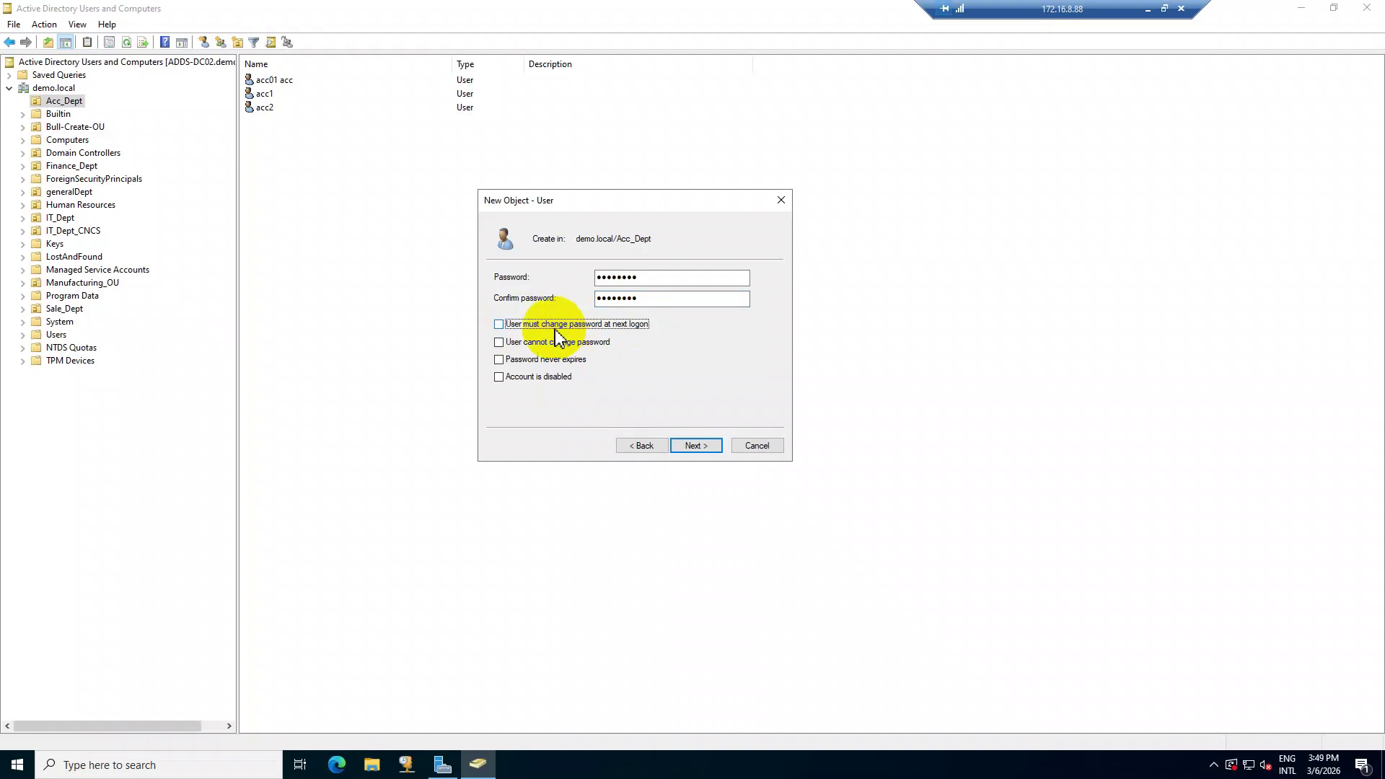
pyautogui.click(534, 344)
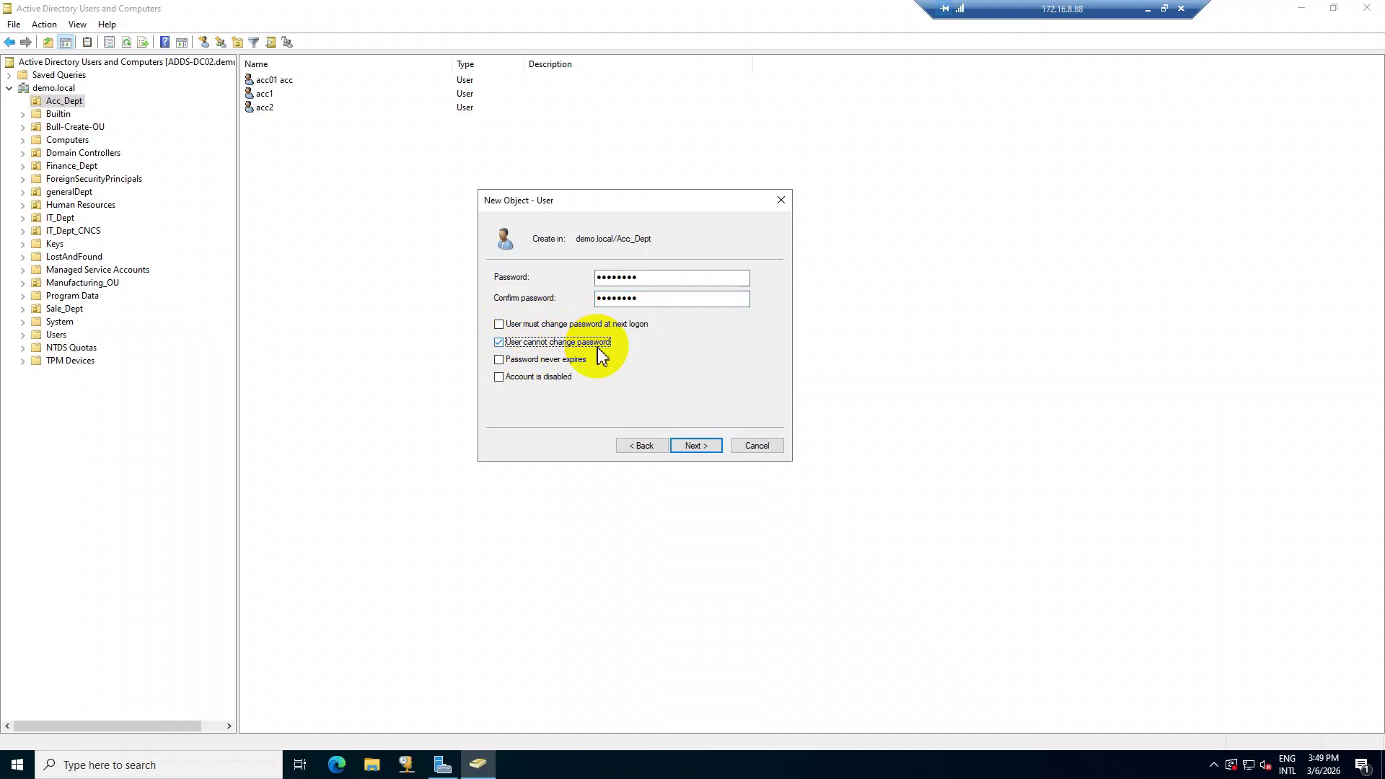
pyautogui.click(598, 346)
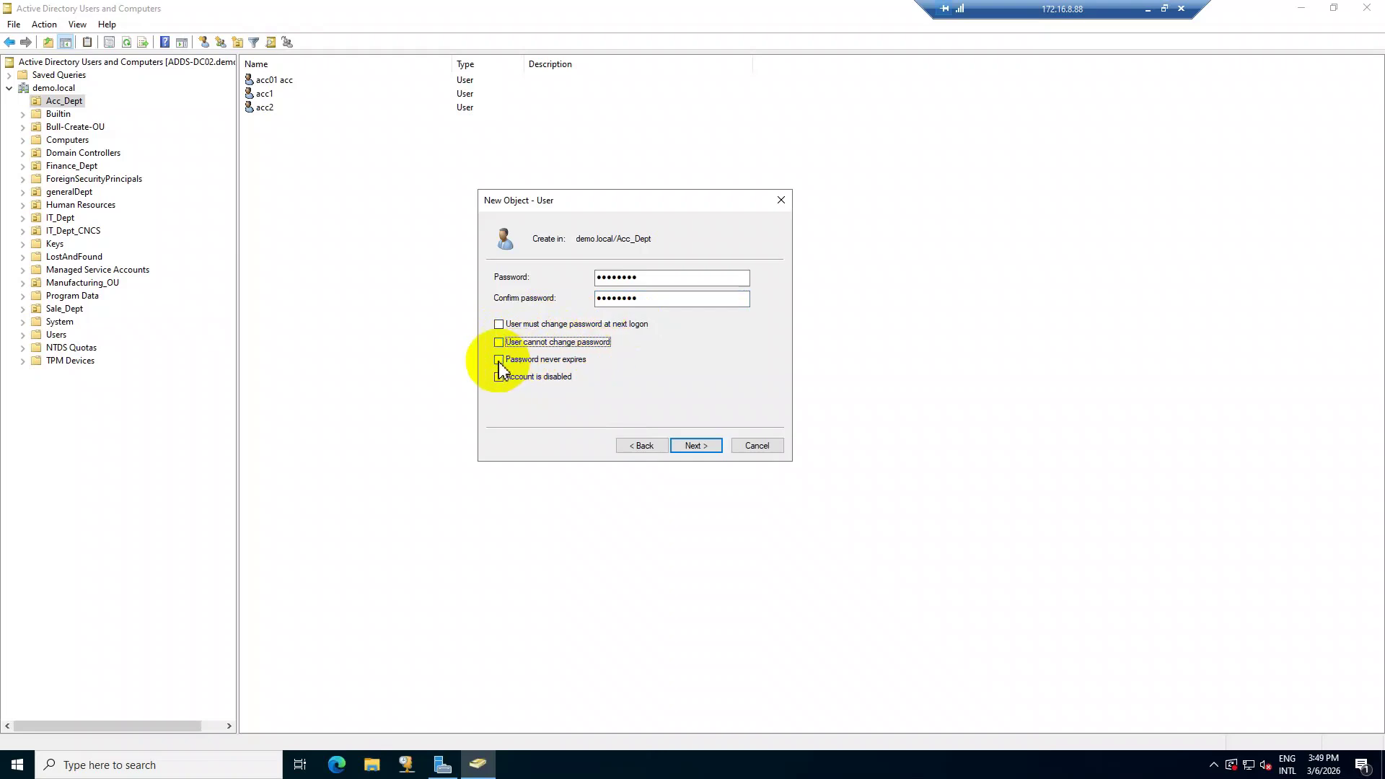
pyautogui.click(540, 362)
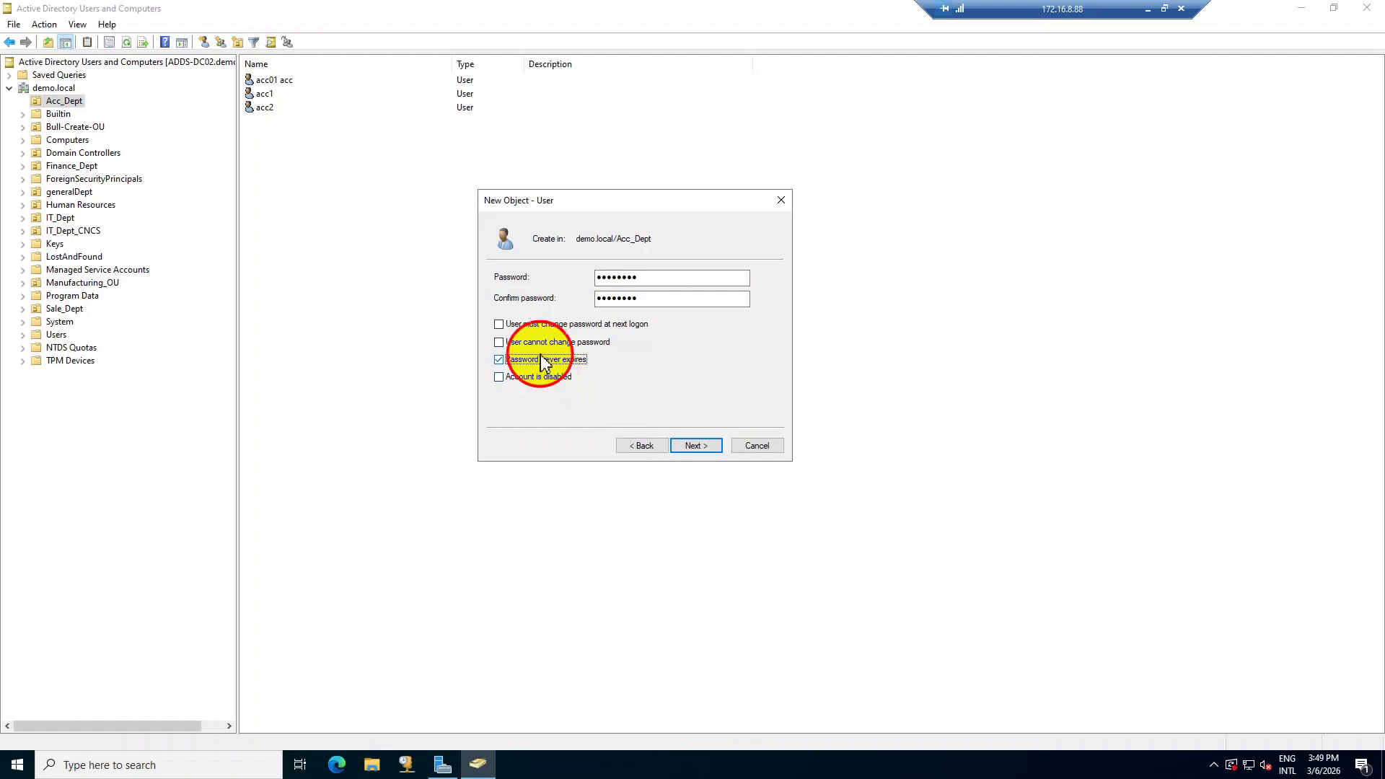
pyautogui.click(516, 361)
pyautogui.click(524, 378)
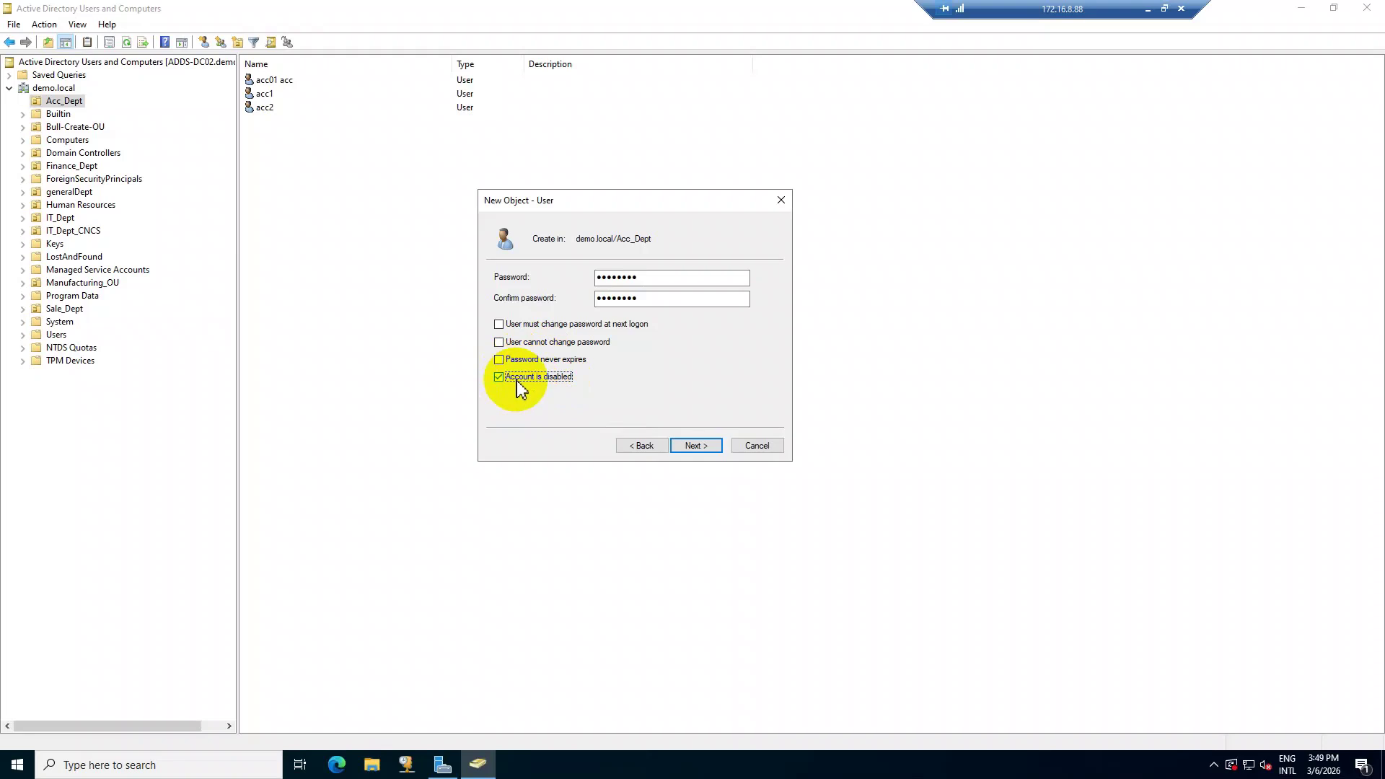
pyautogui.click(557, 382)
pyautogui.click(505, 327)
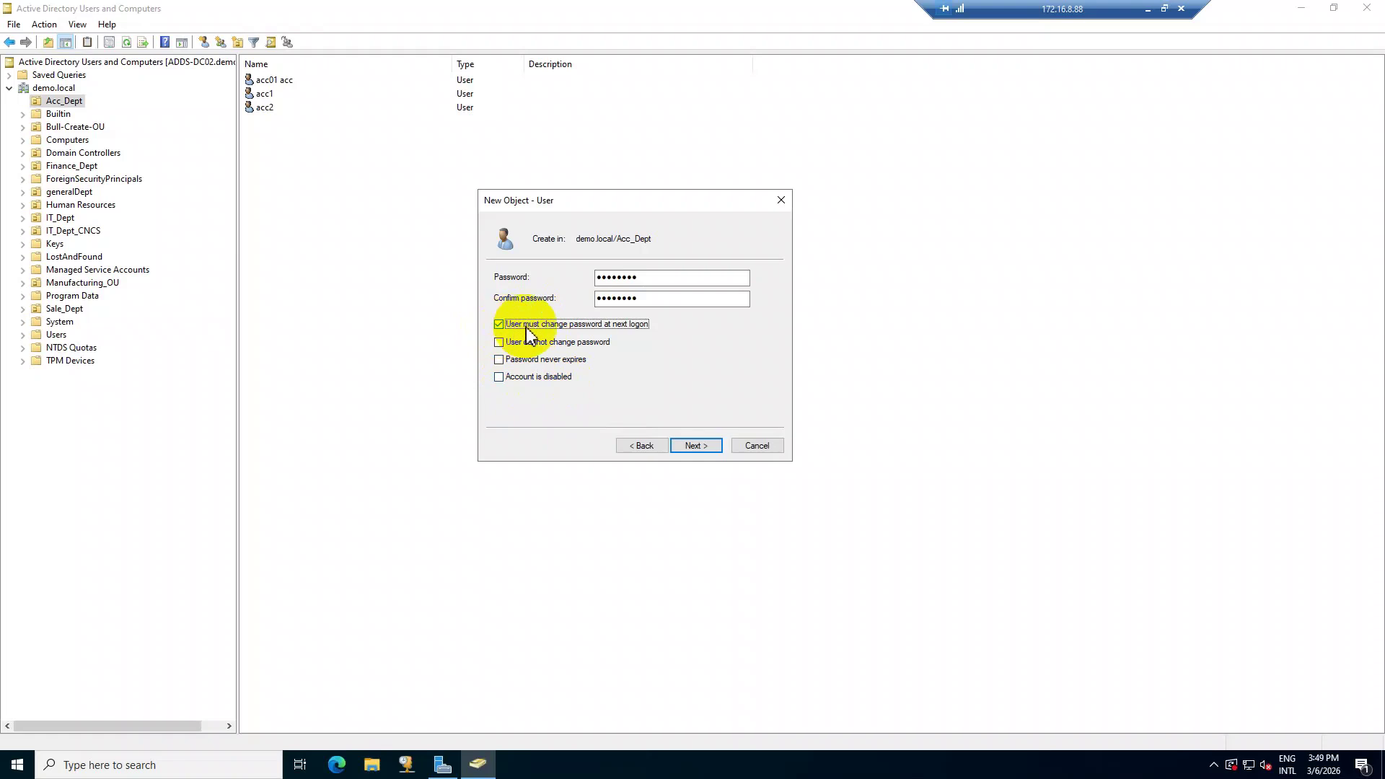
pyautogui.click(499, 325)
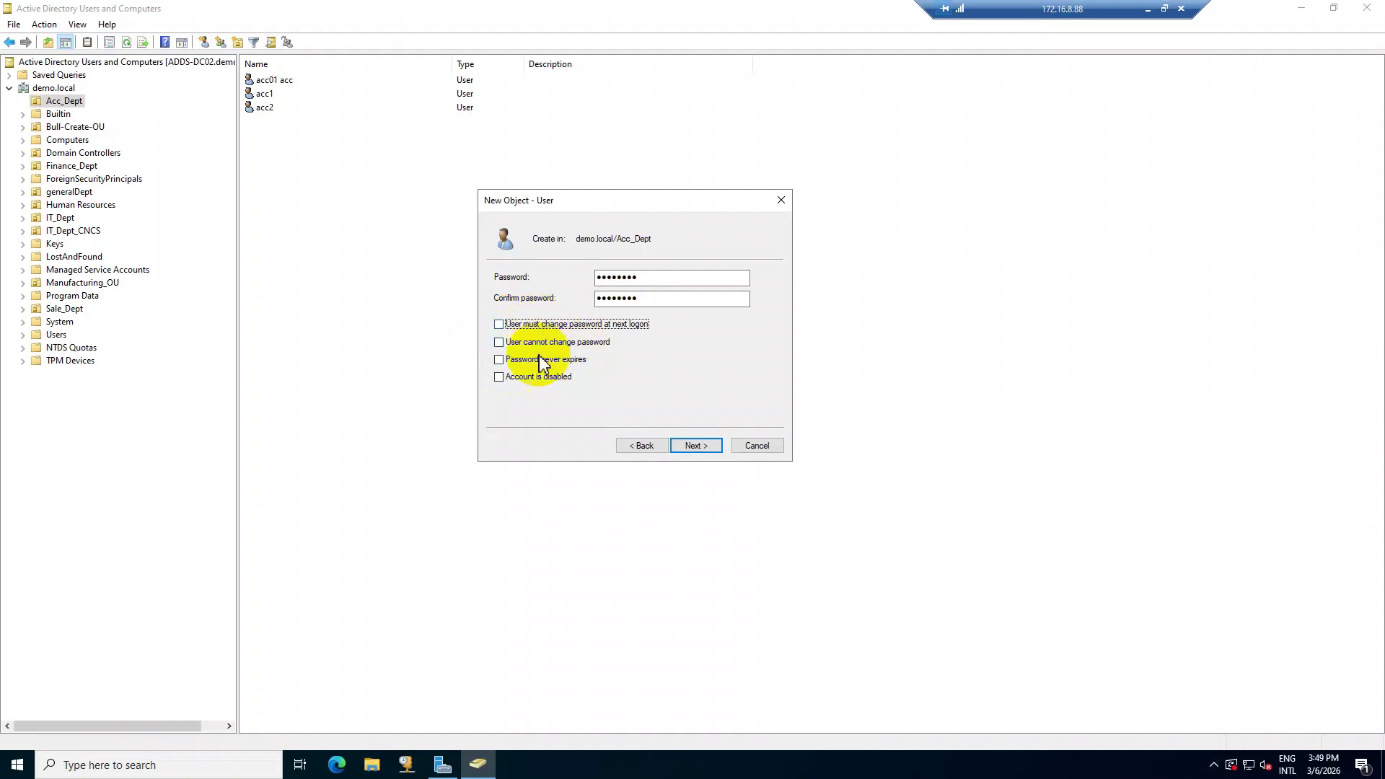
# Review the summary and finish creating user acc3 in Acc_Dept.
pyautogui.click(694, 446)
pyautogui.click(696, 446)
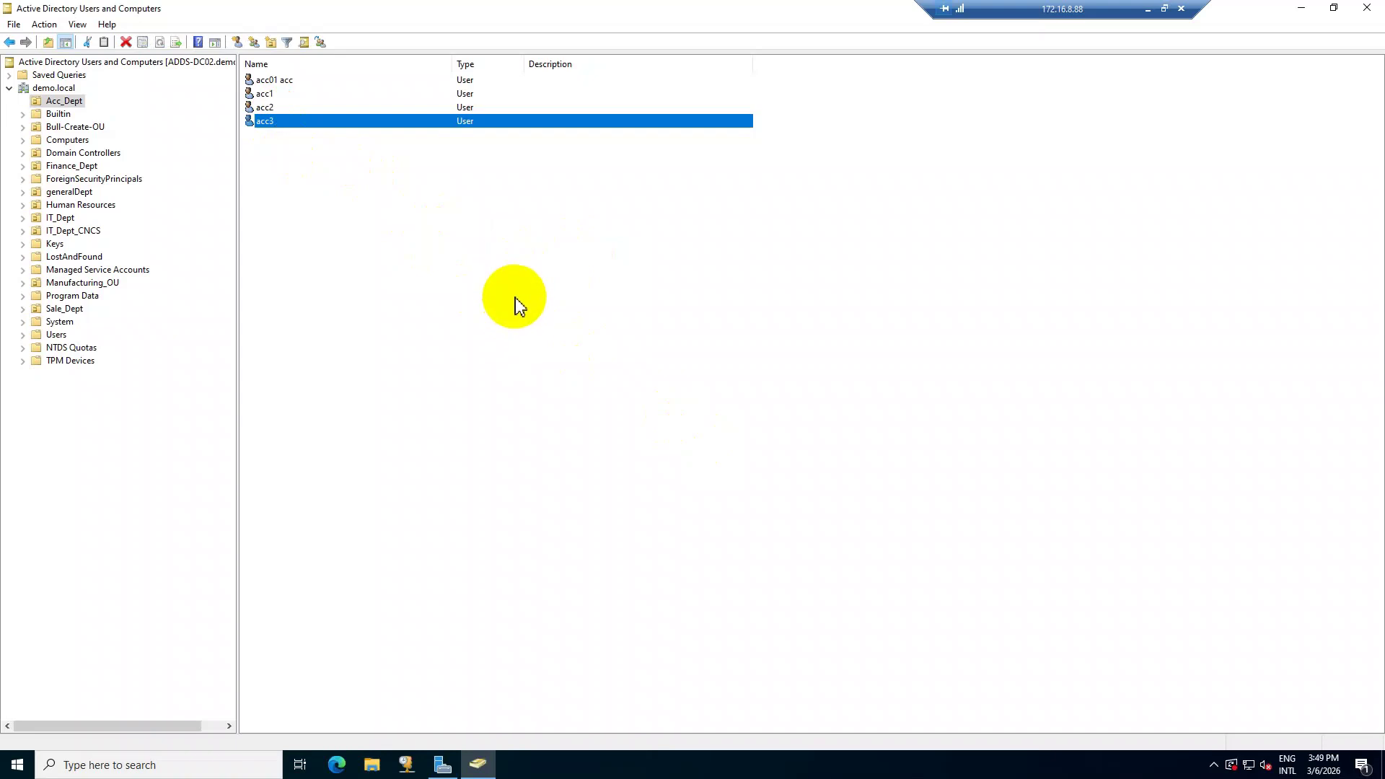
pyautogui.click(435, 373)
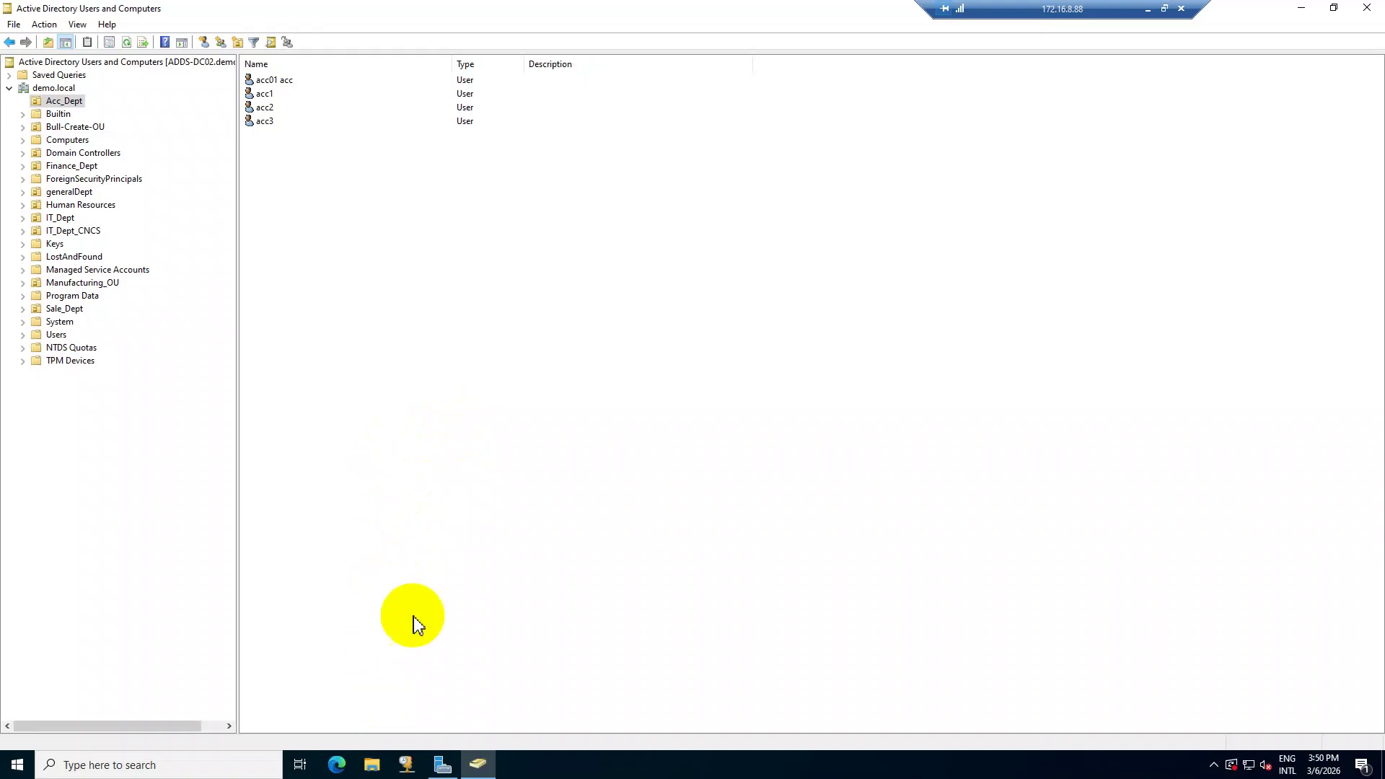
# Create a new folder named Acc-Info on Local Disk (C:) in File Explorer.
pyautogui.click(386, 765)
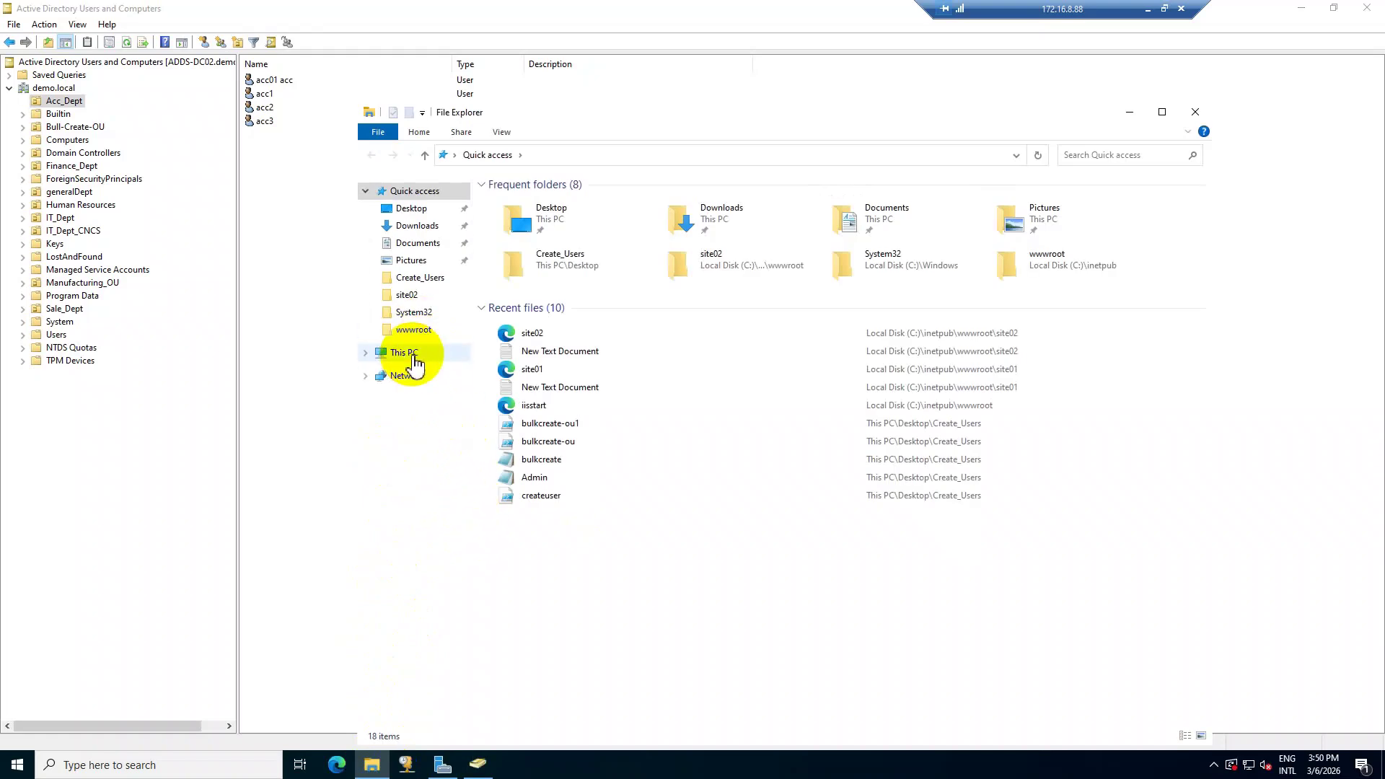
pyautogui.click(404, 353)
pyautogui.click(583, 361)
pyautogui.doubleClick(583, 361)
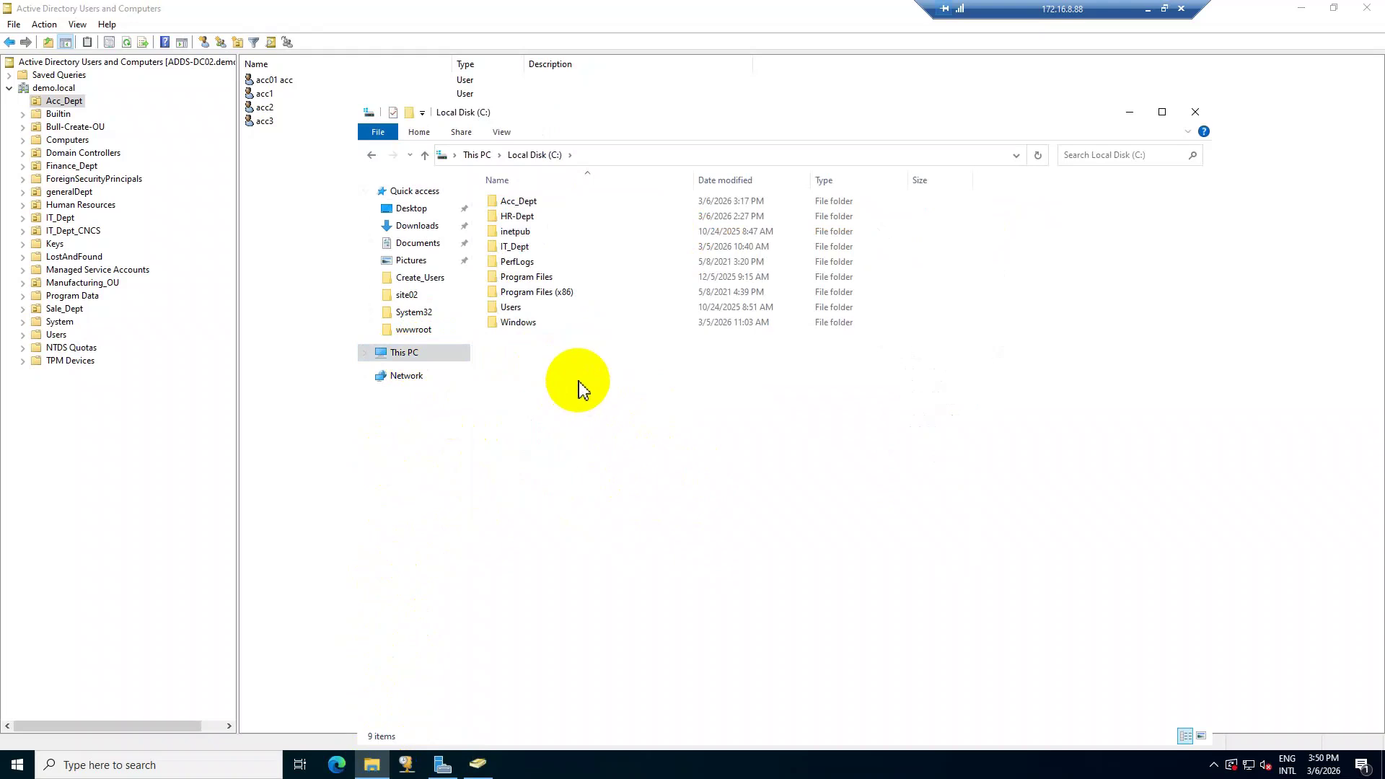
pyautogui.rightClick(579, 381)
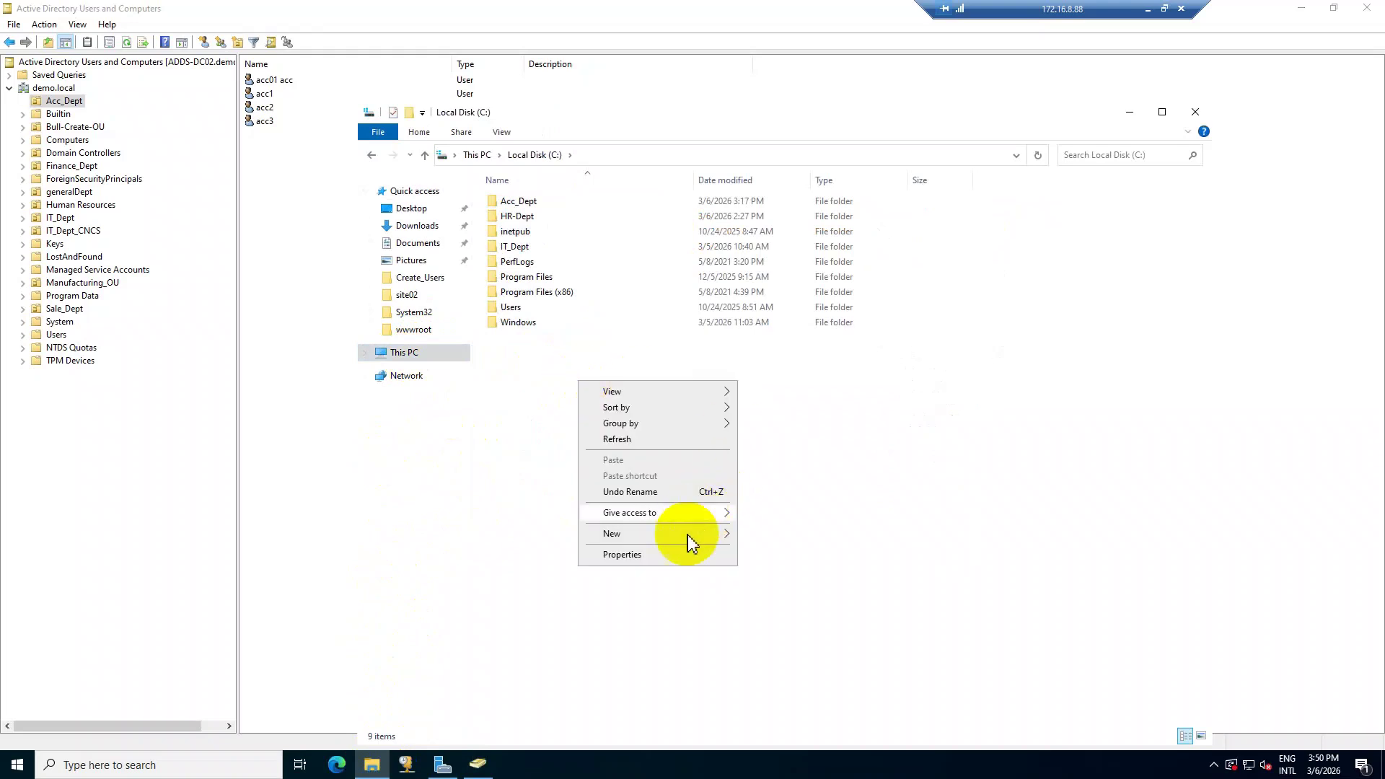
pyautogui.moveTo(686, 535)
pyautogui.click(811, 539)
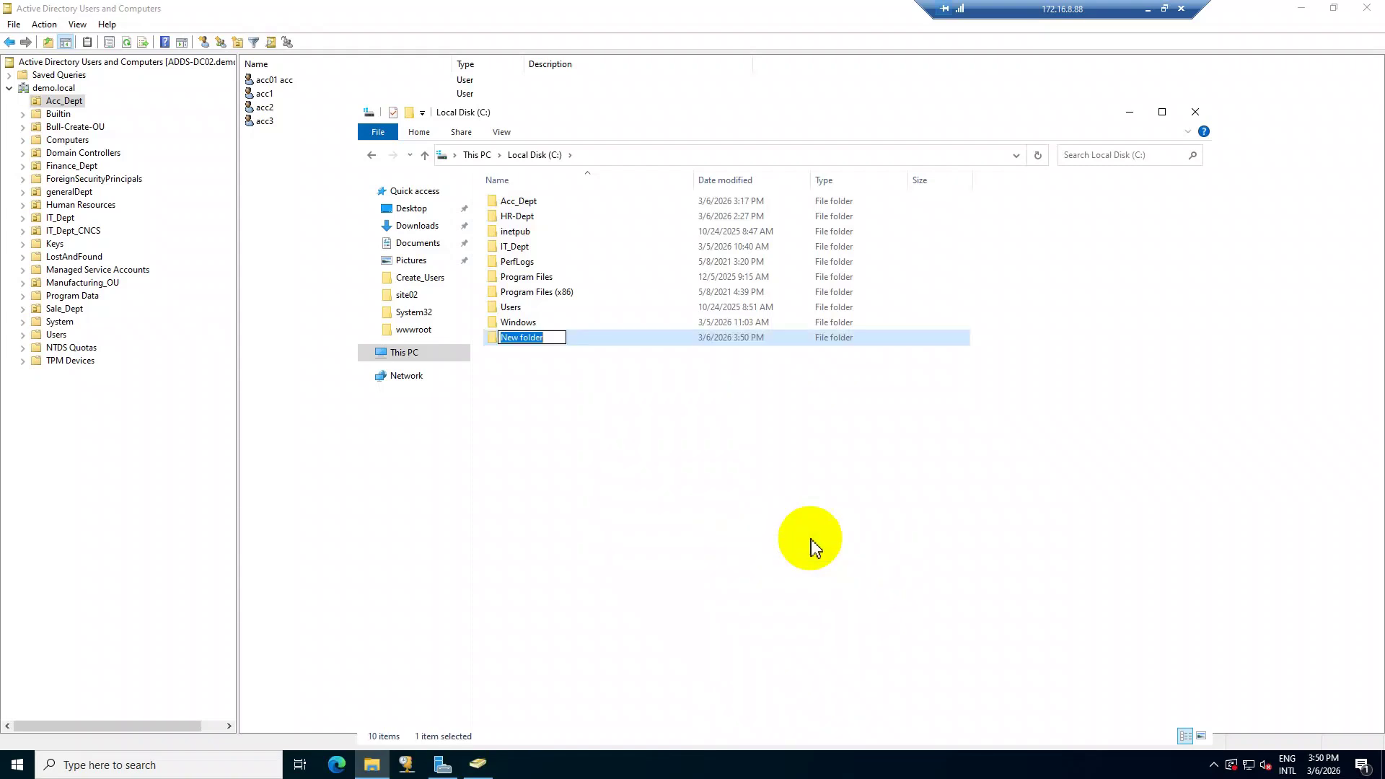
pyautogui.write('Acc-Info')
pyautogui.press('Return')
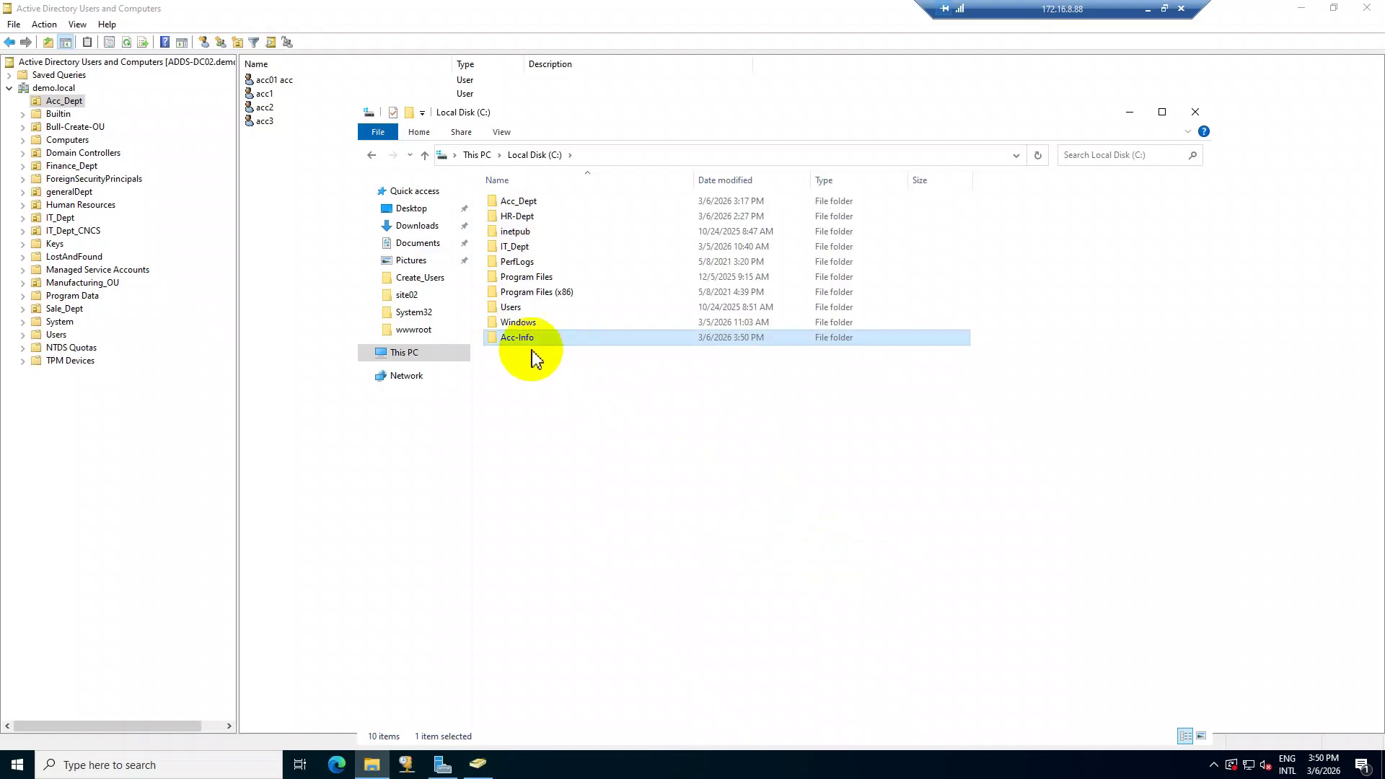
pyautogui.click(291, 202)
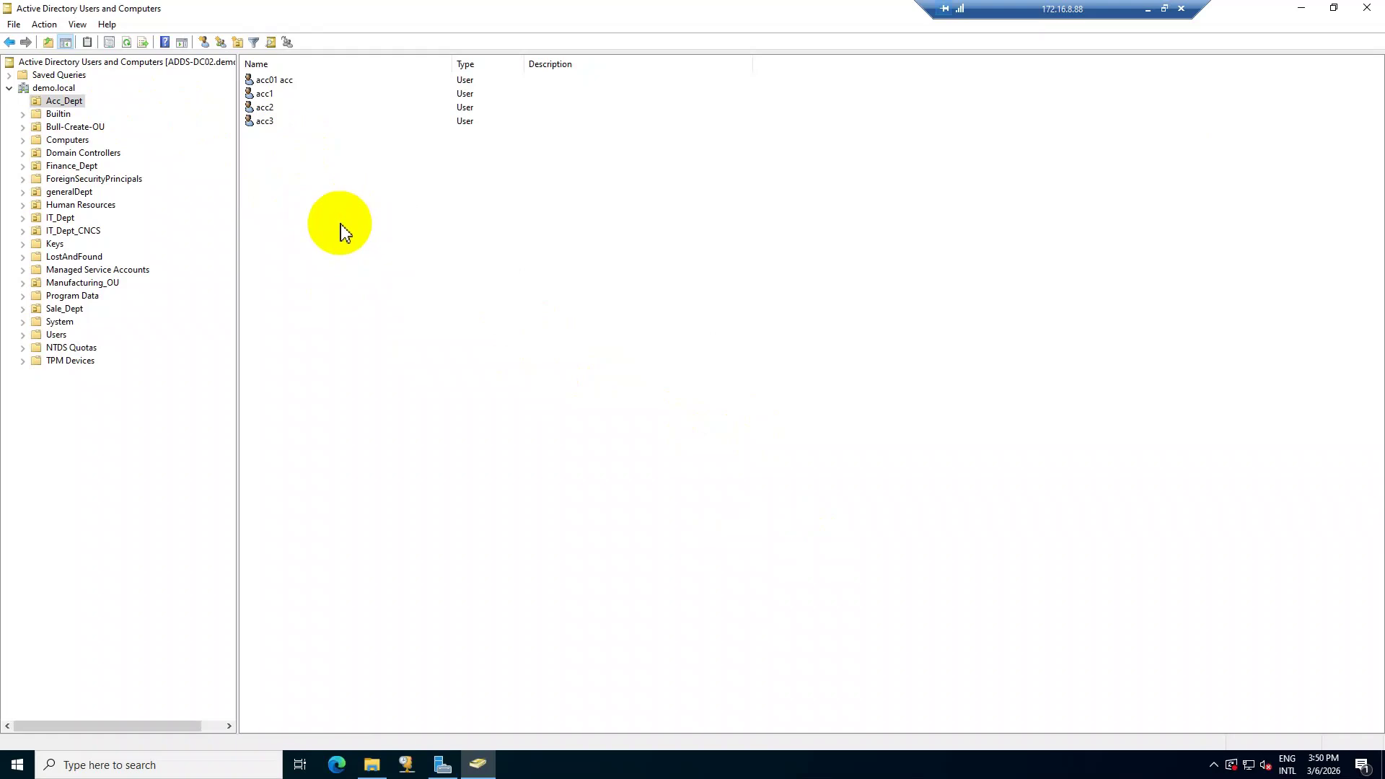
# Create the global security group GG_Acc in the Acc_Dept OU.
pyautogui.rightClick(341, 225)
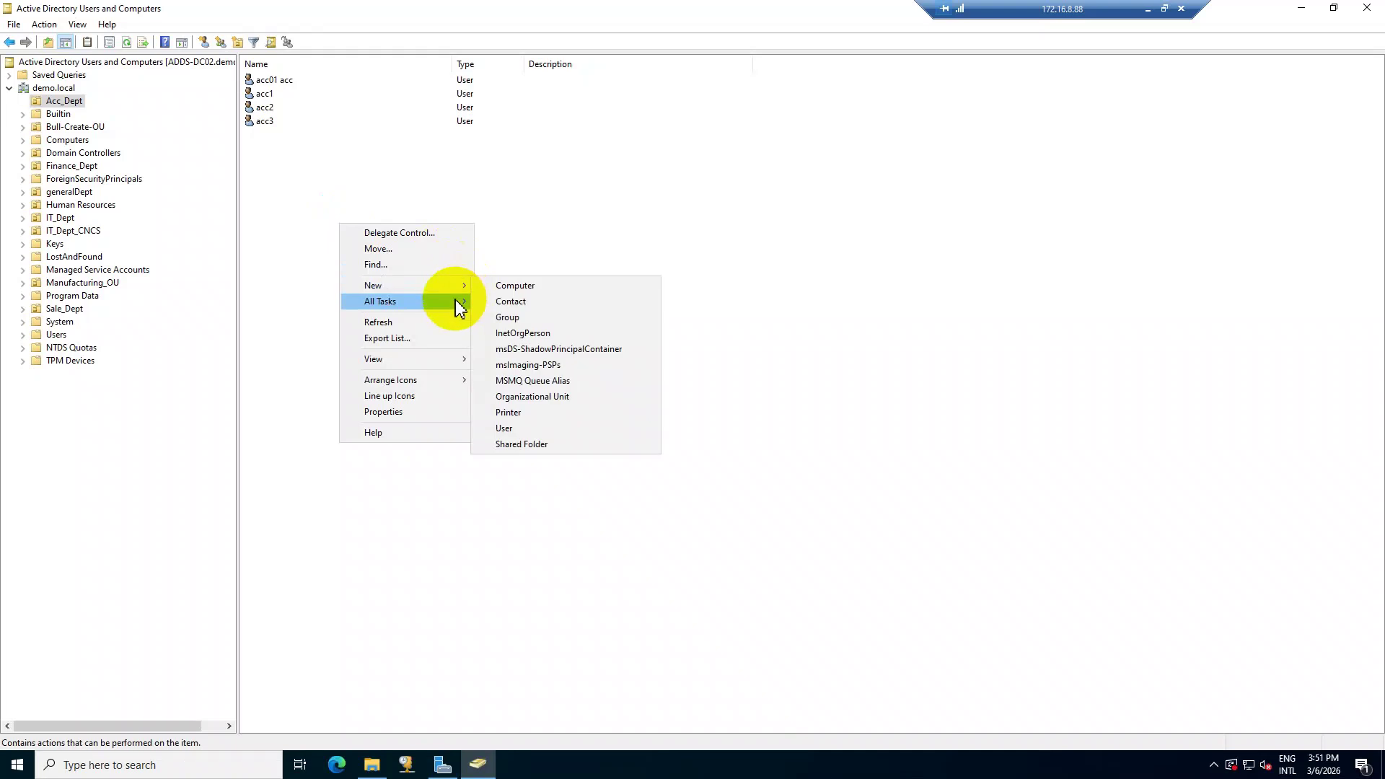
pyautogui.moveTo(453, 286)
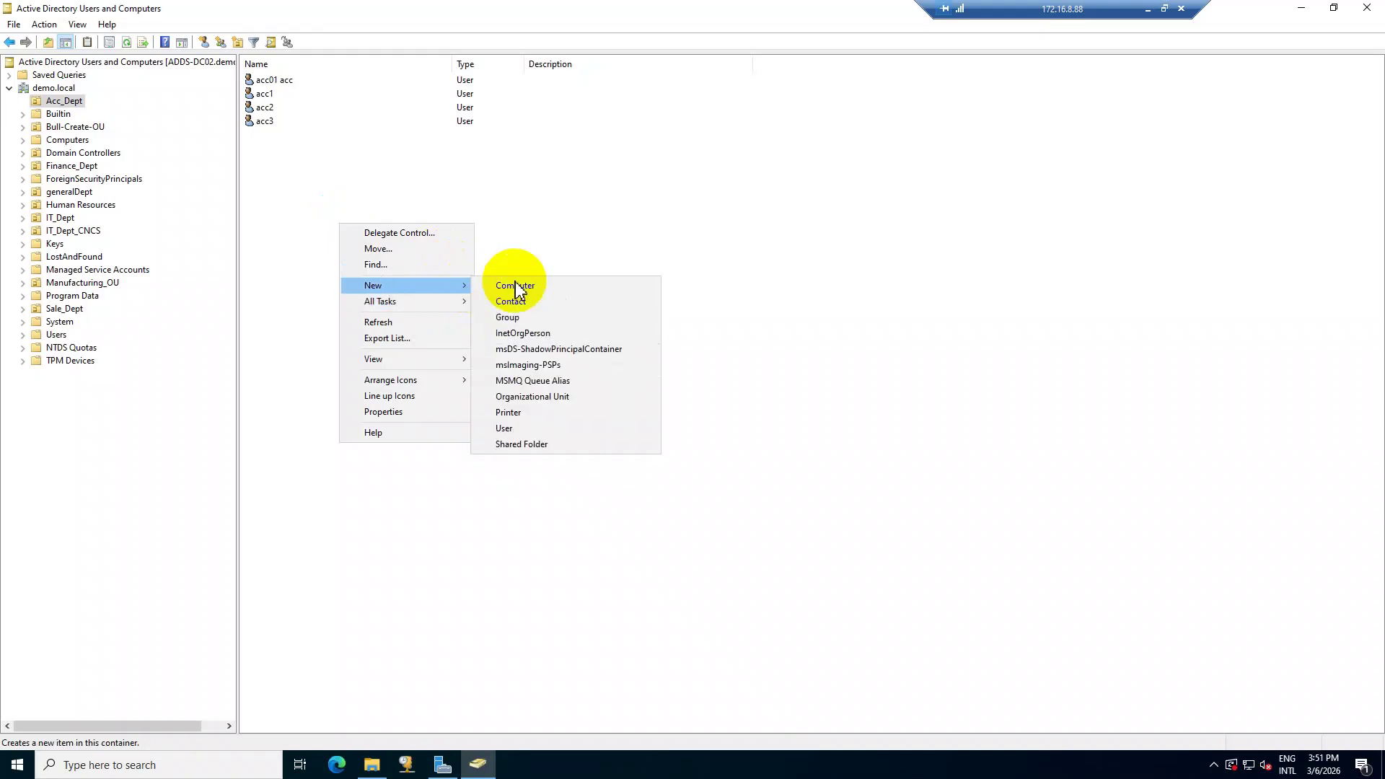
pyautogui.click(547, 317)
pyautogui.moveTo(226, 22); pyautogui.dragTo(649, 193)
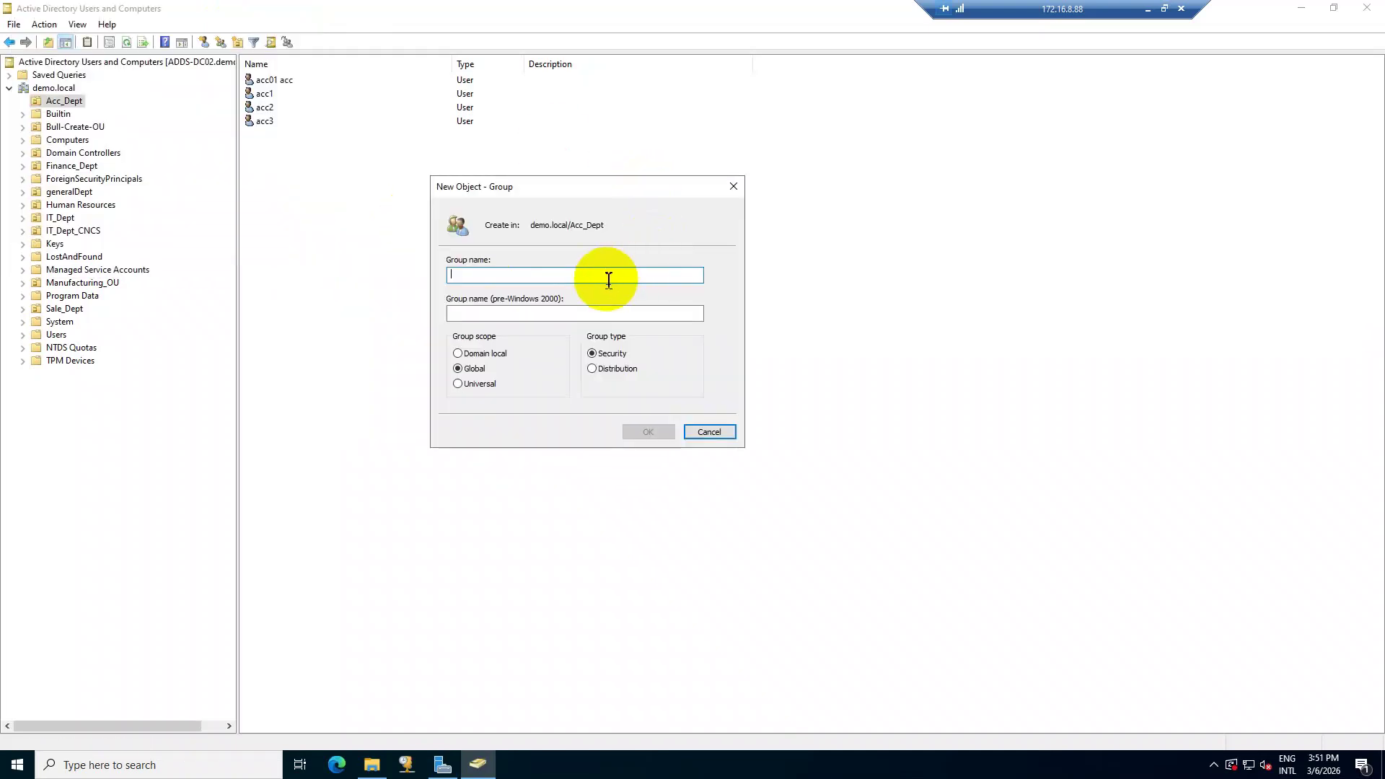
pyautogui.write('GG_Acc')
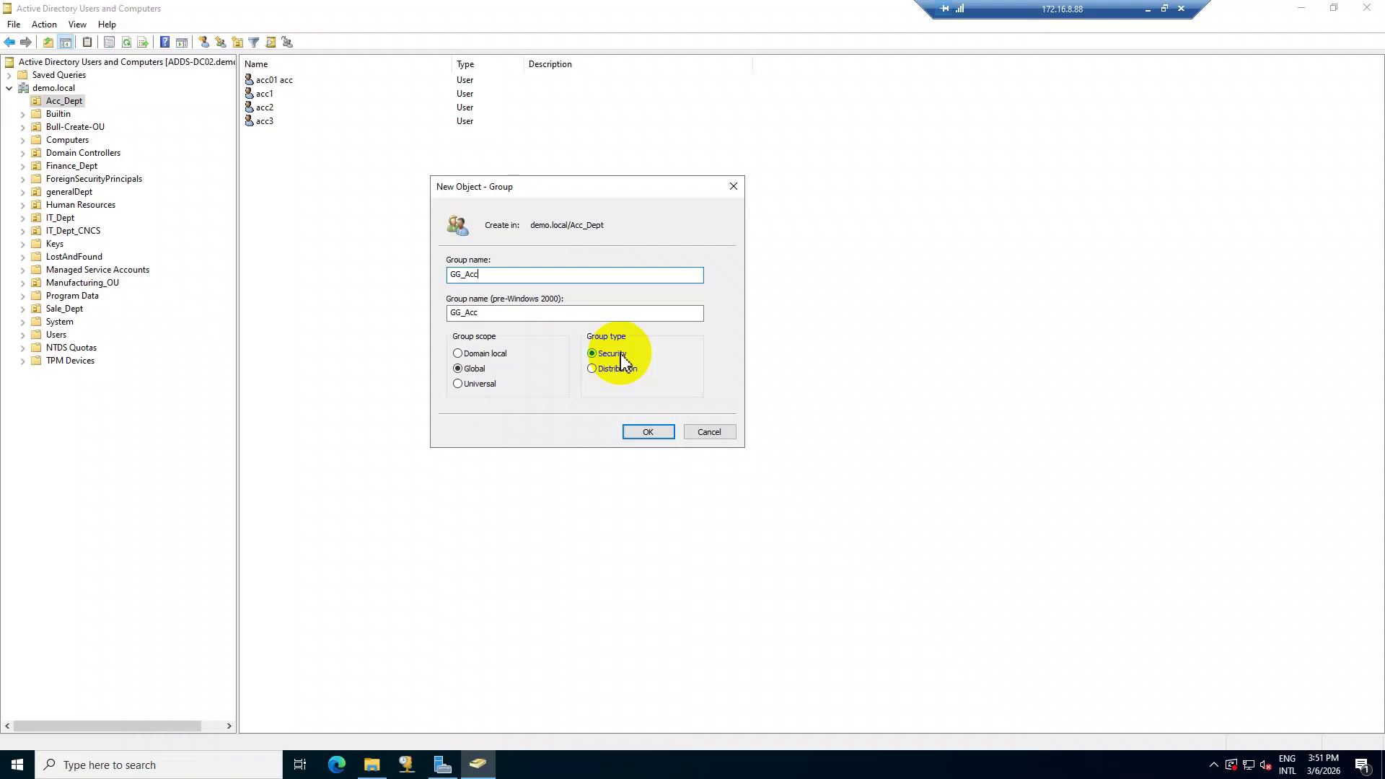
pyautogui.click(644, 434)
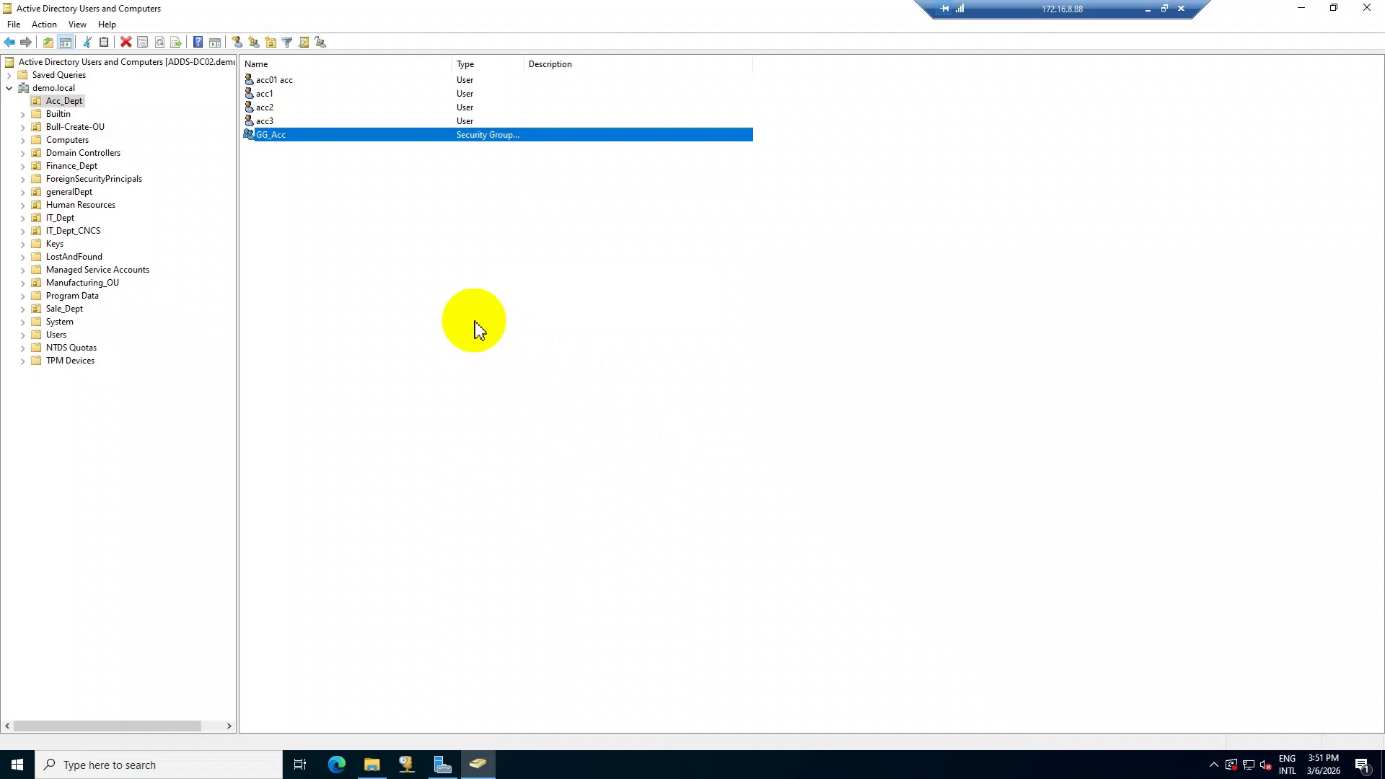
# Turn on Advanced Sharing for the Acc-Info folder under share name Acc-Info.
pyautogui.click(466, 318)
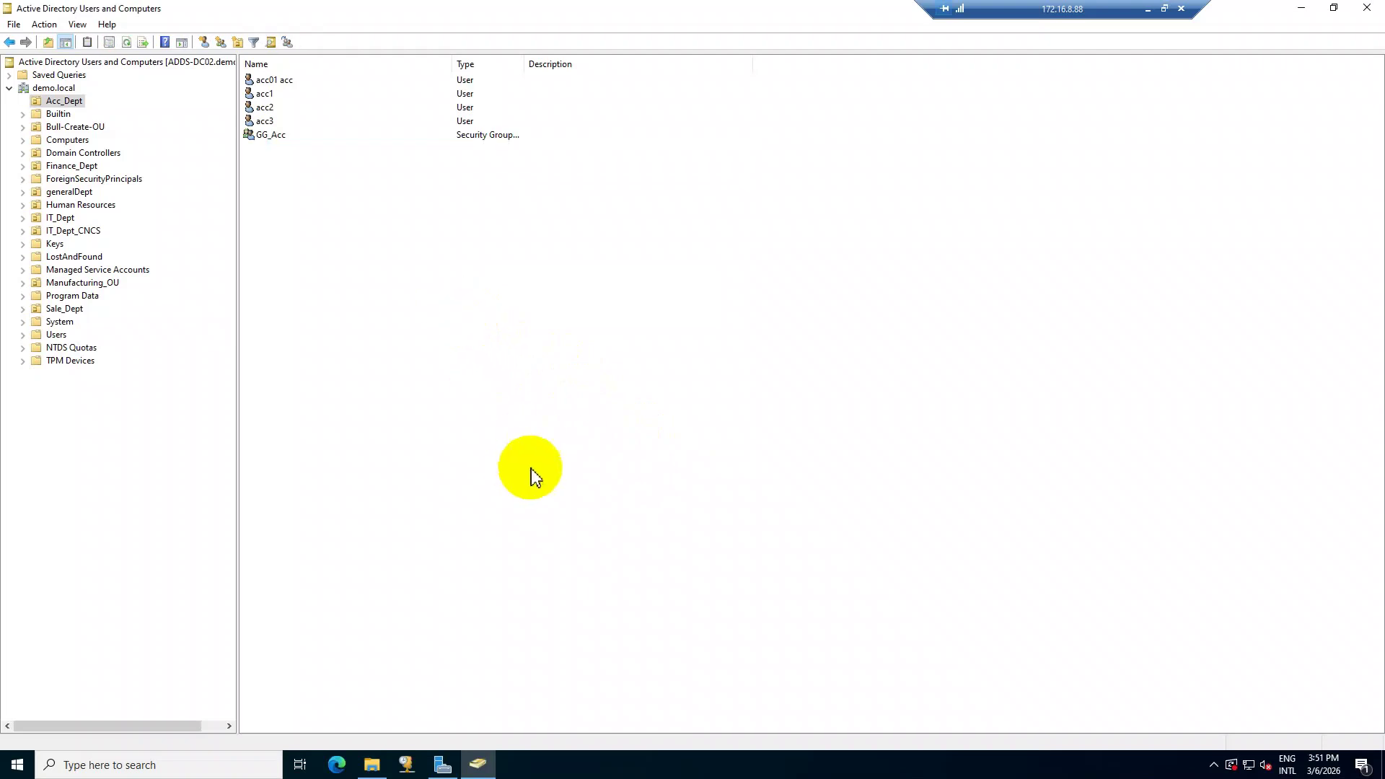
pyautogui.click(373, 767)
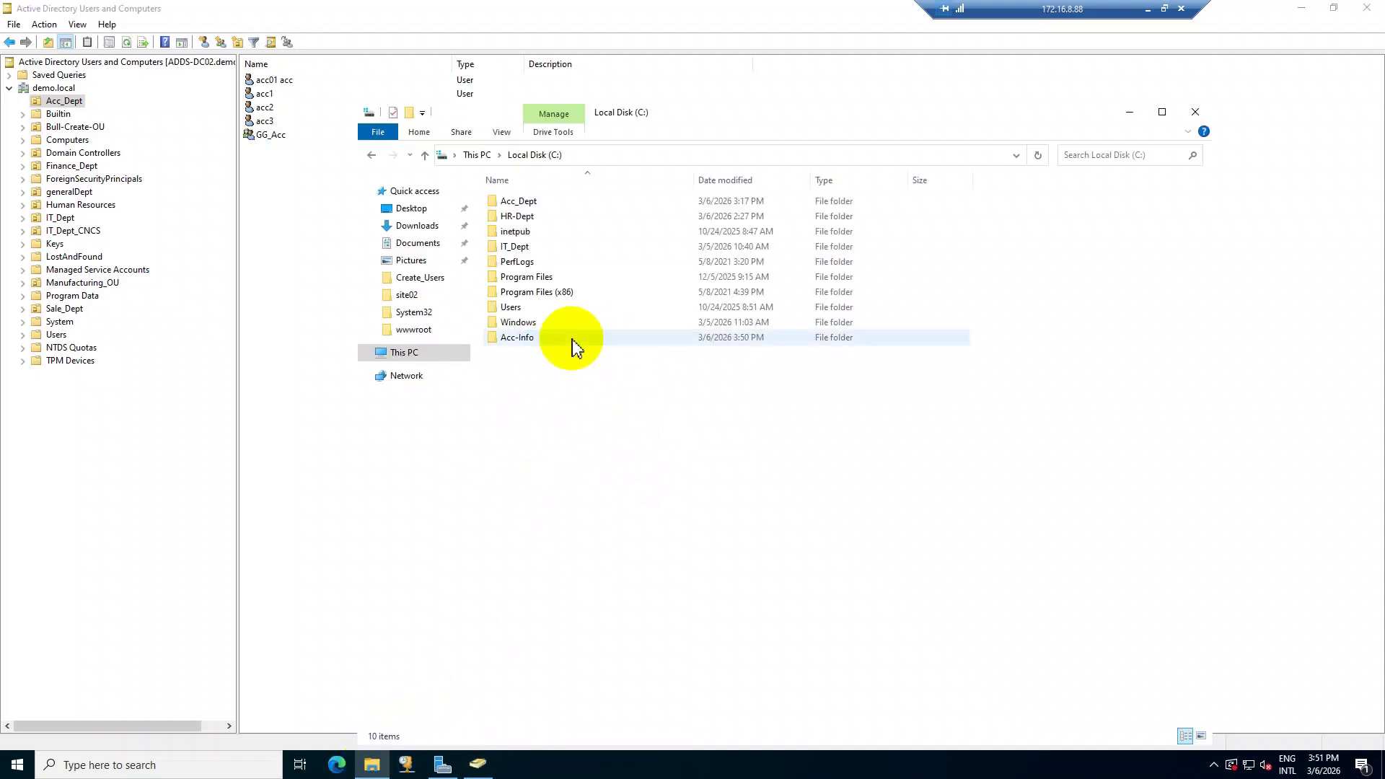
pyautogui.click(573, 340)
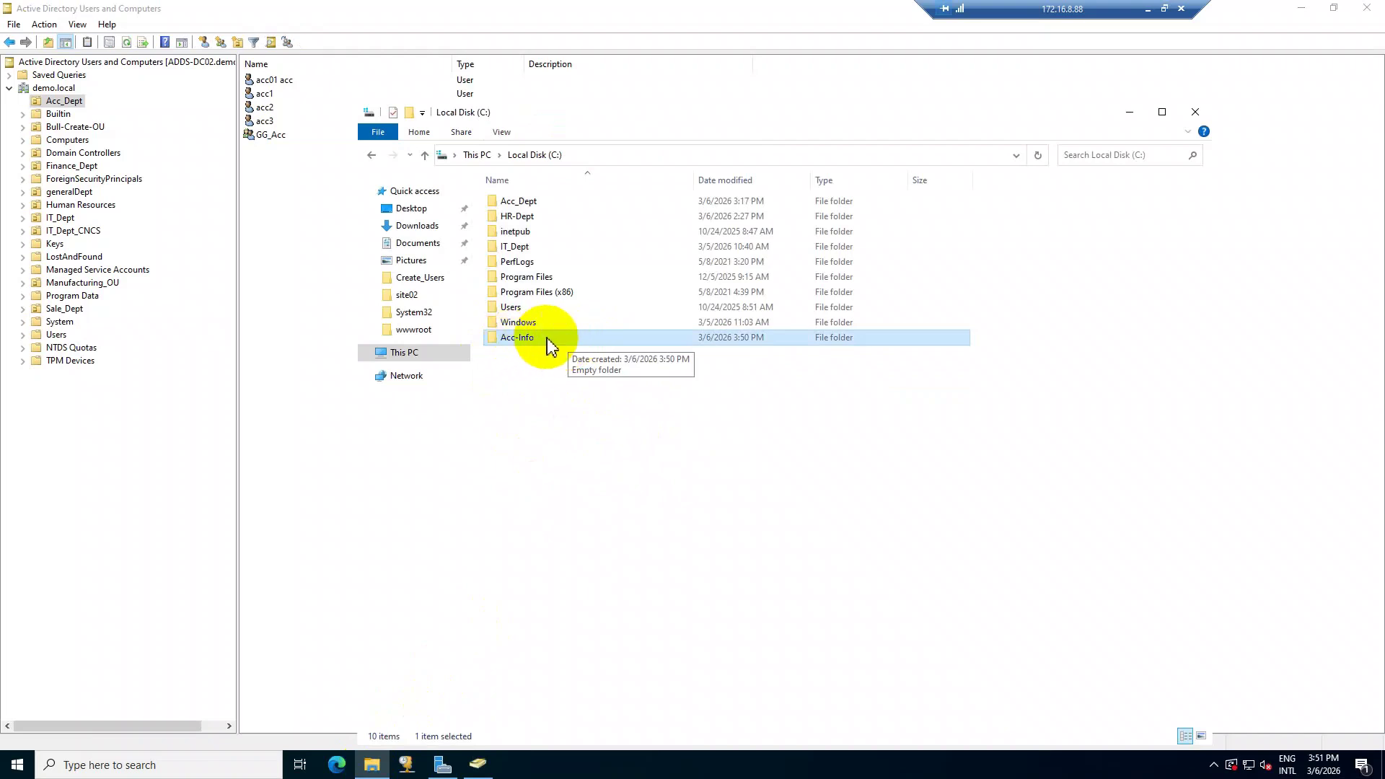
pyautogui.rightClick(547, 338)
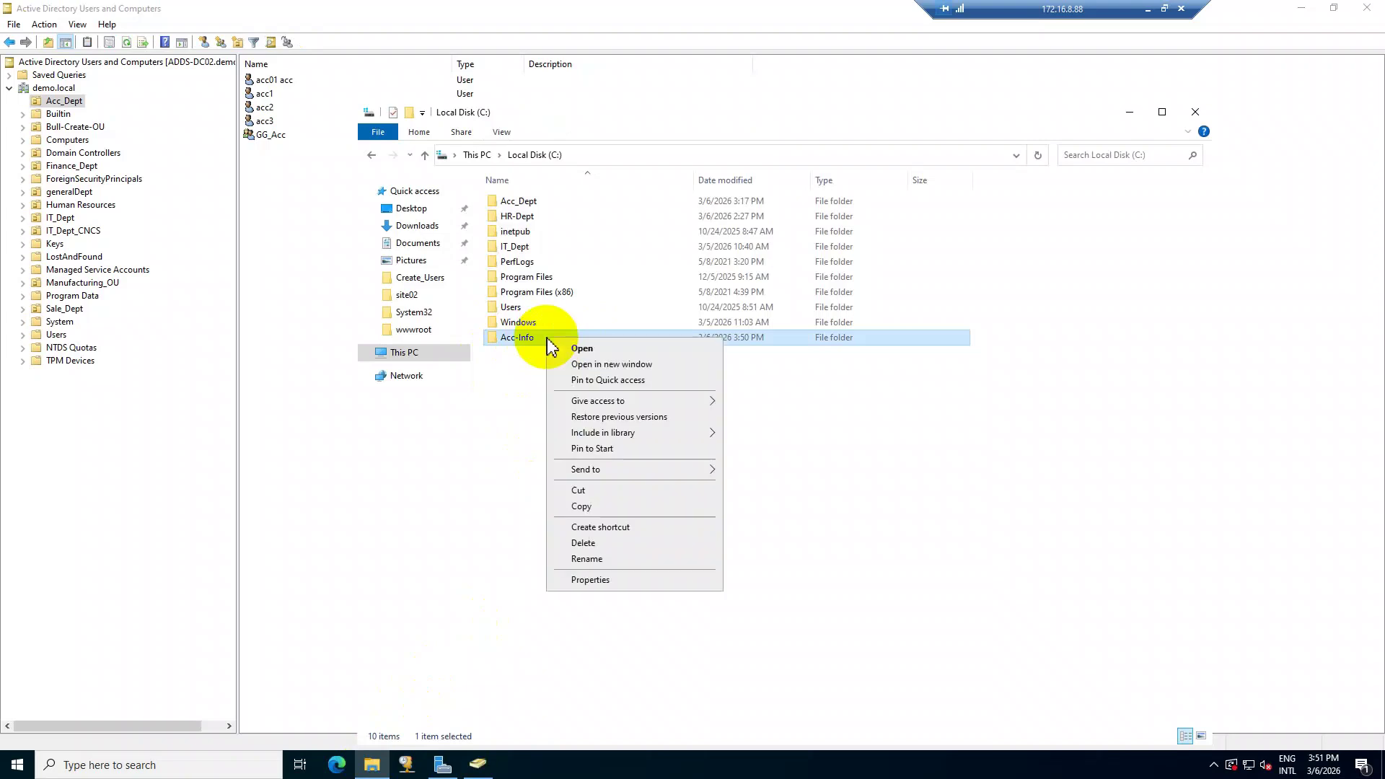
pyautogui.click(599, 581)
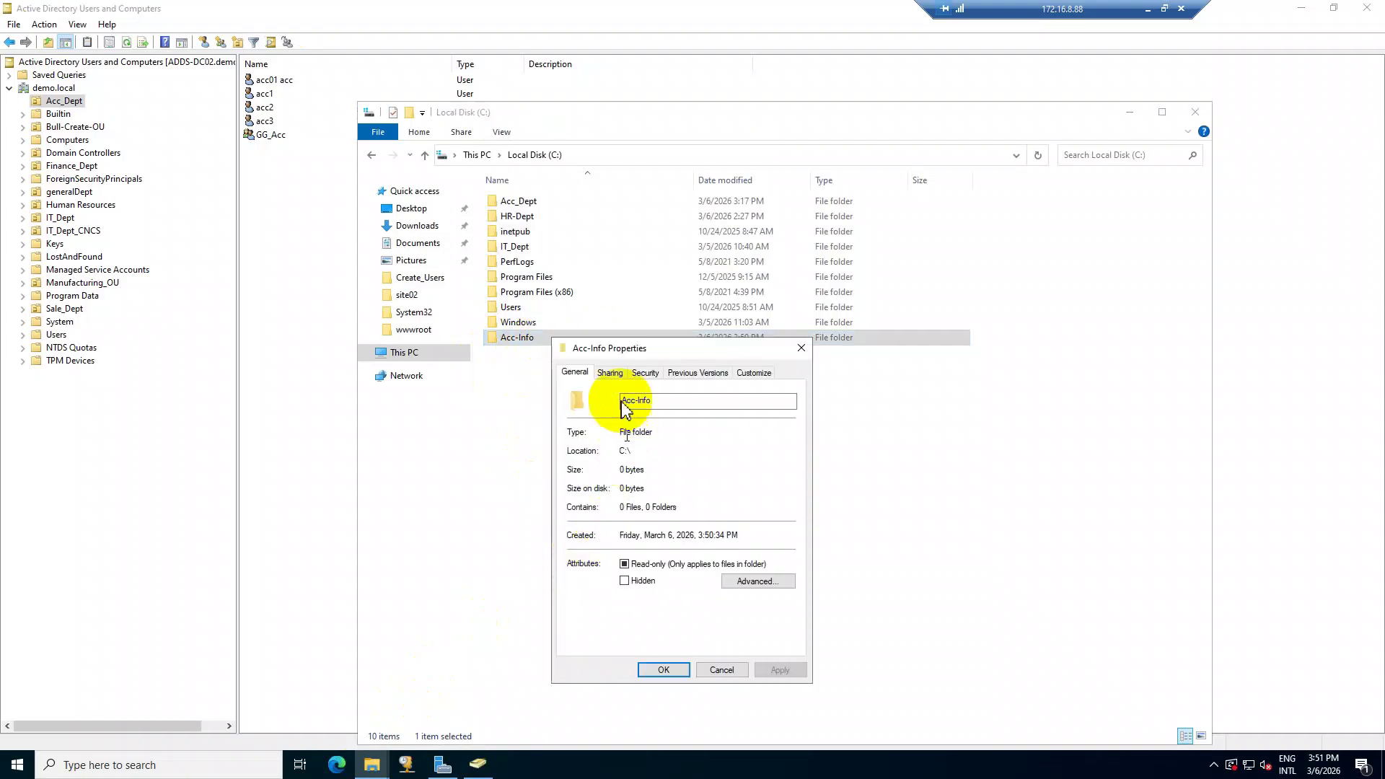
pyautogui.moveTo(624, 357); pyautogui.dragTo(655, 299)
pyautogui.click(639, 315)
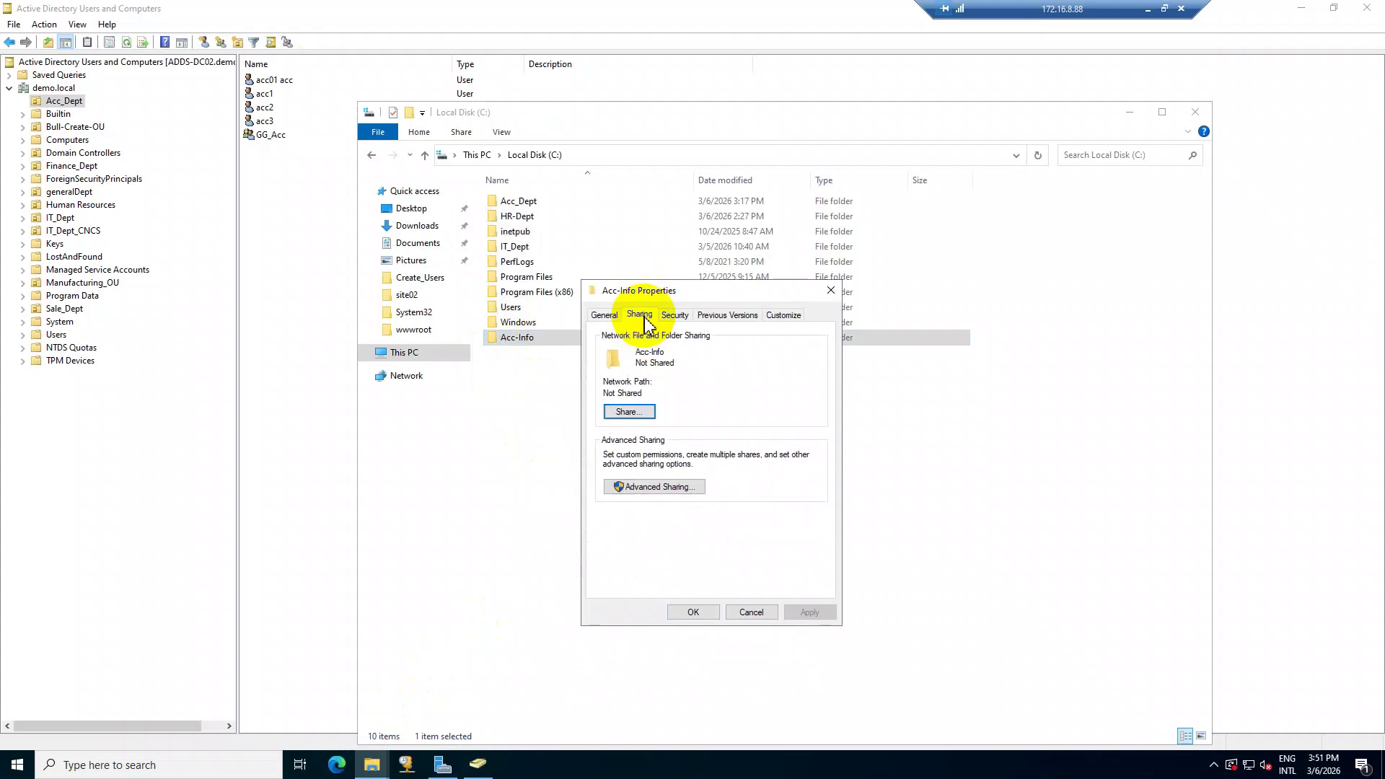
pyautogui.click(652, 487)
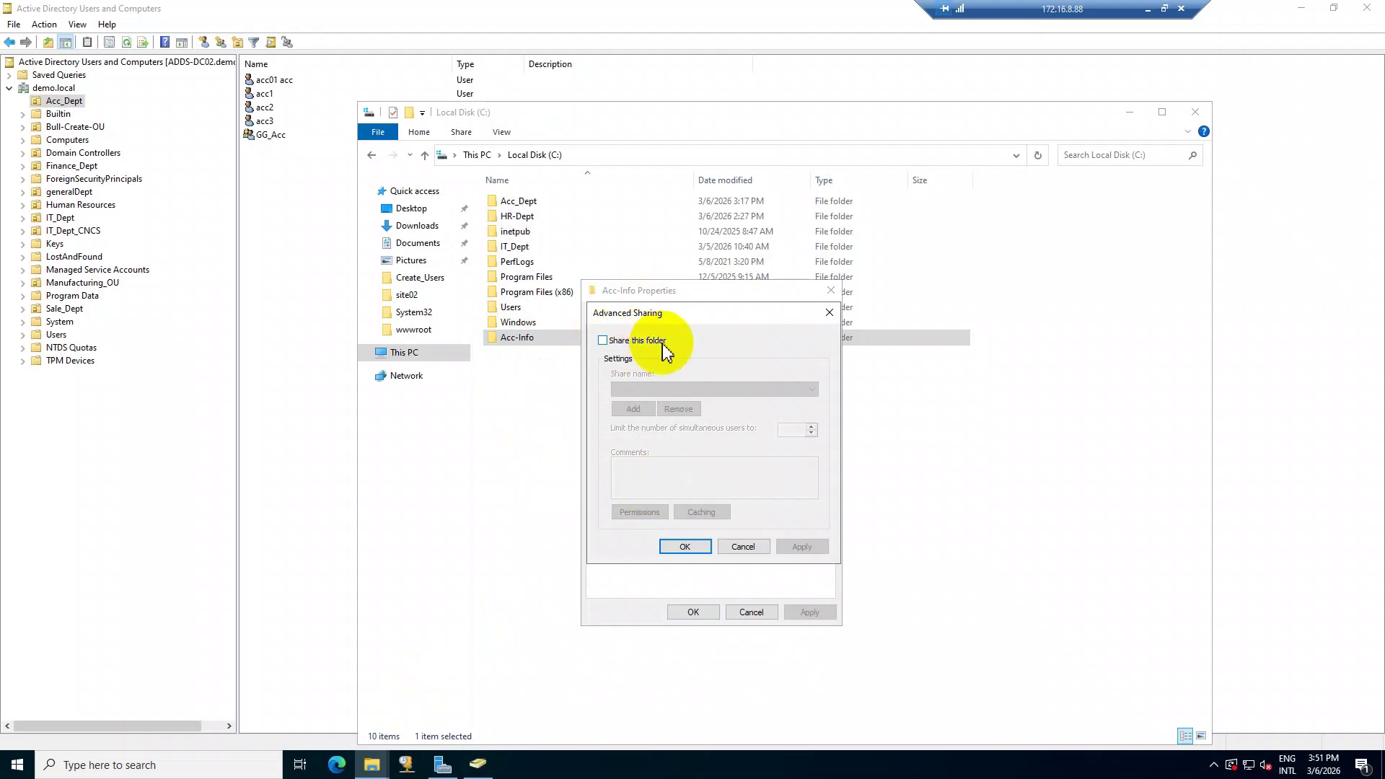
pyautogui.click(649, 344)
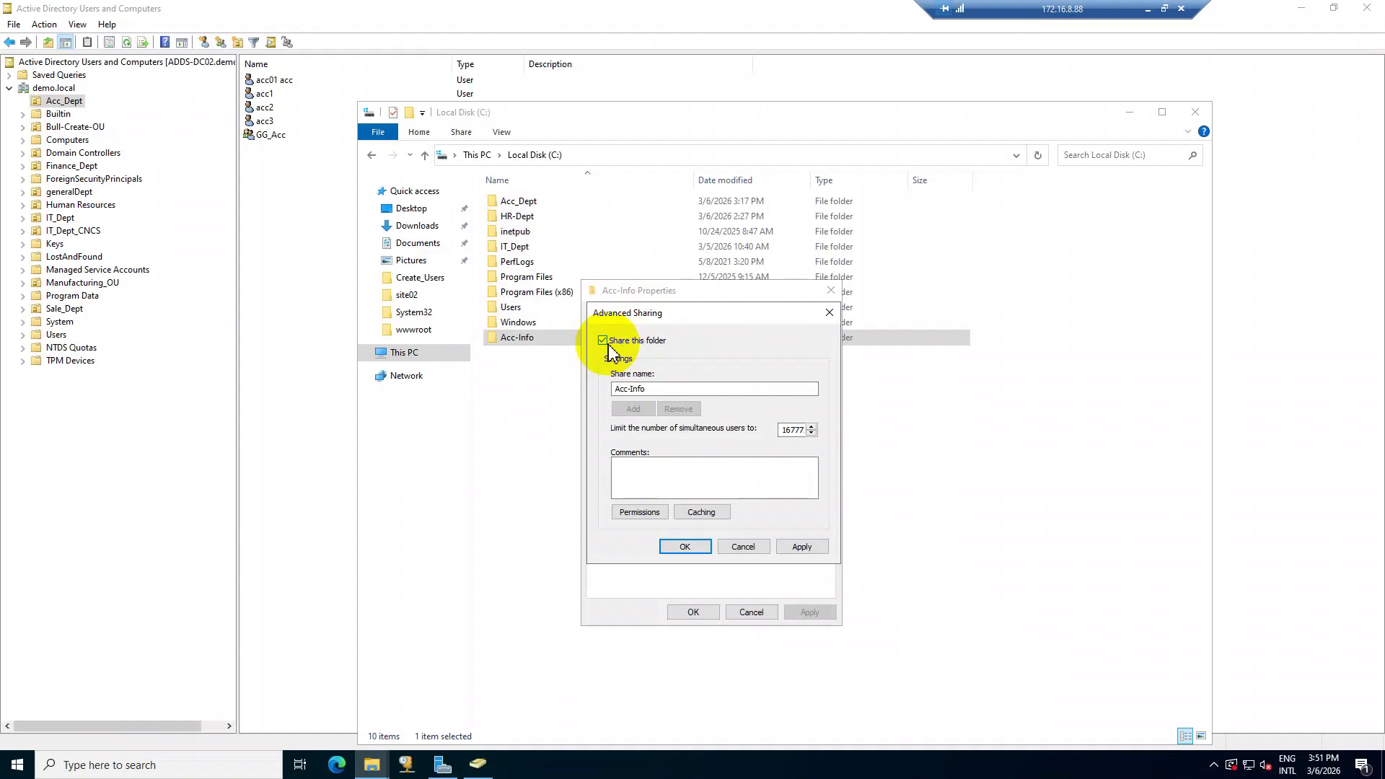
# Add GG_Acc to the Acc-Info share permissions with Full Control allowed, then close the properties.
pyautogui.click(640, 513)
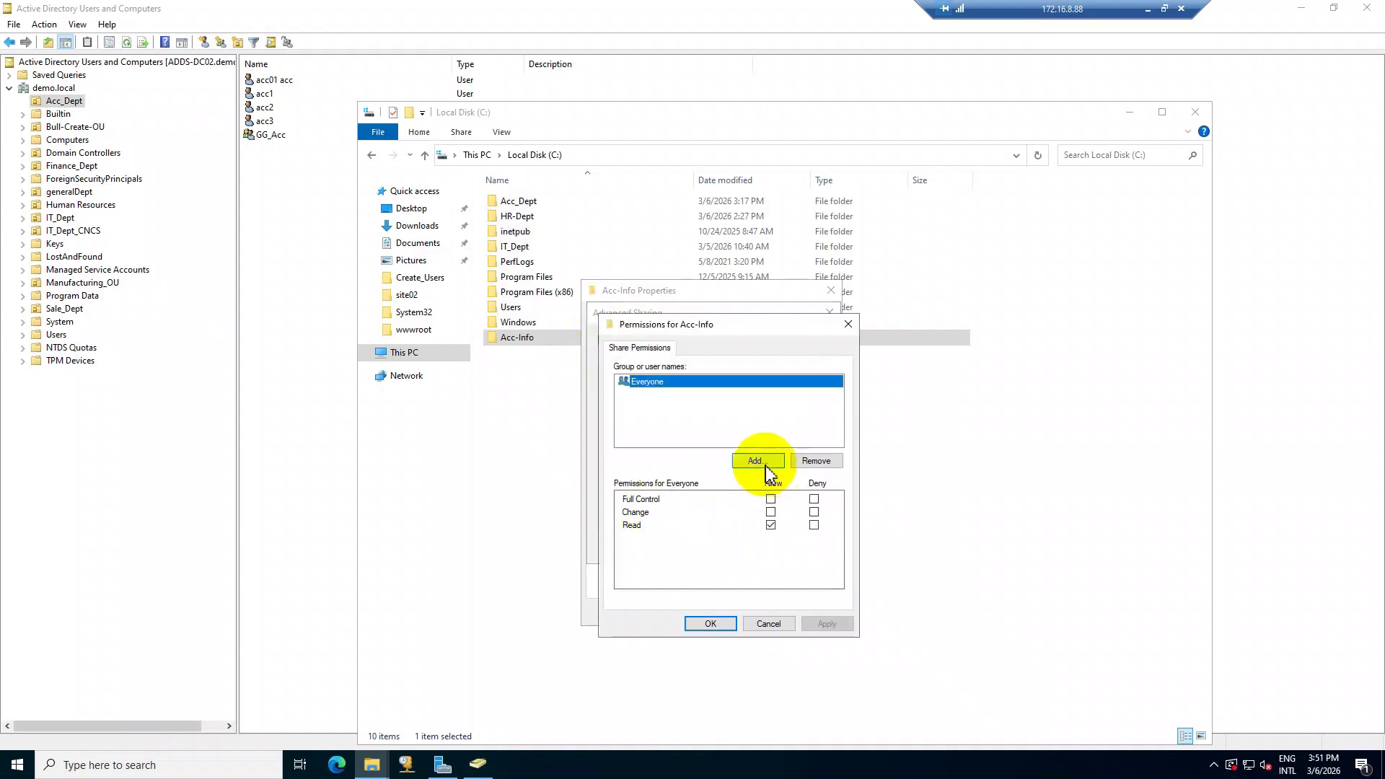
pyautogui.click(773, 468)
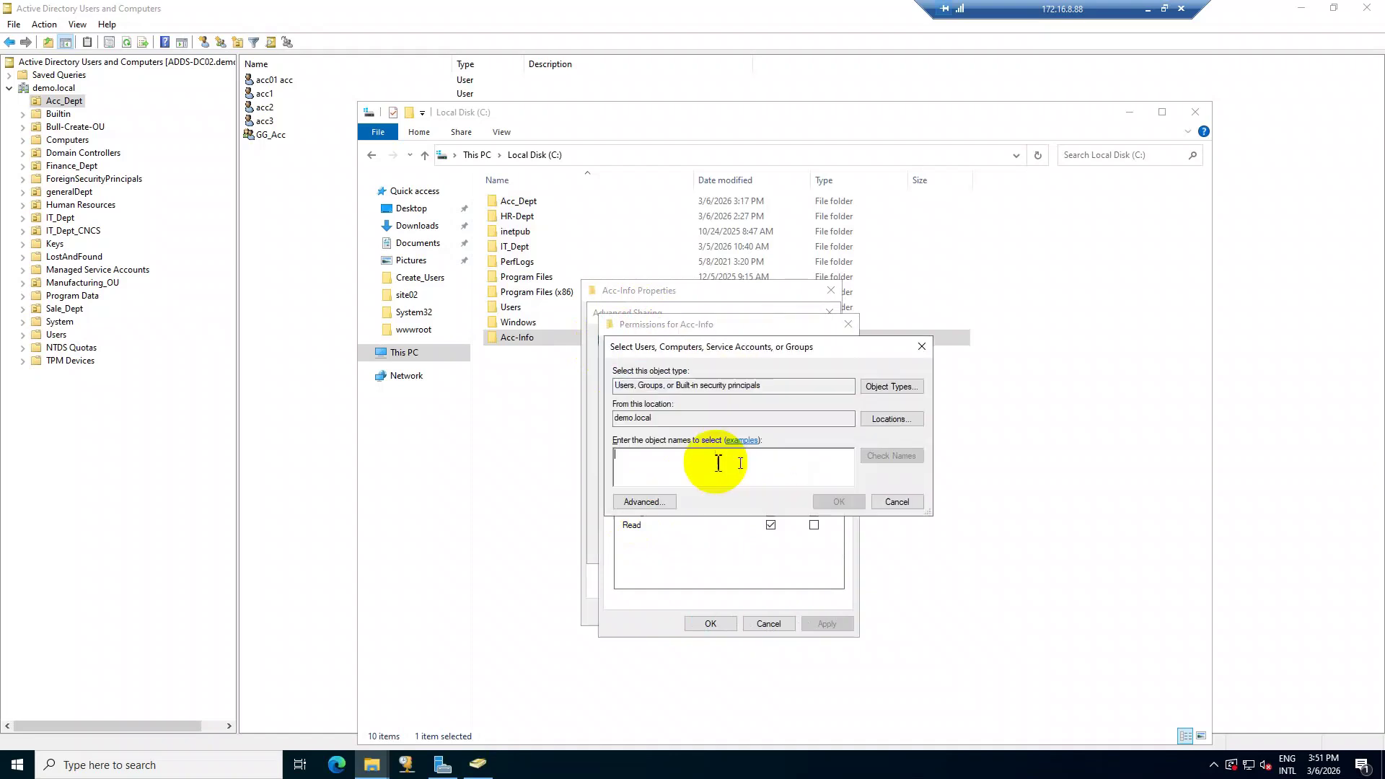
pyautogui.write('GG_acc')
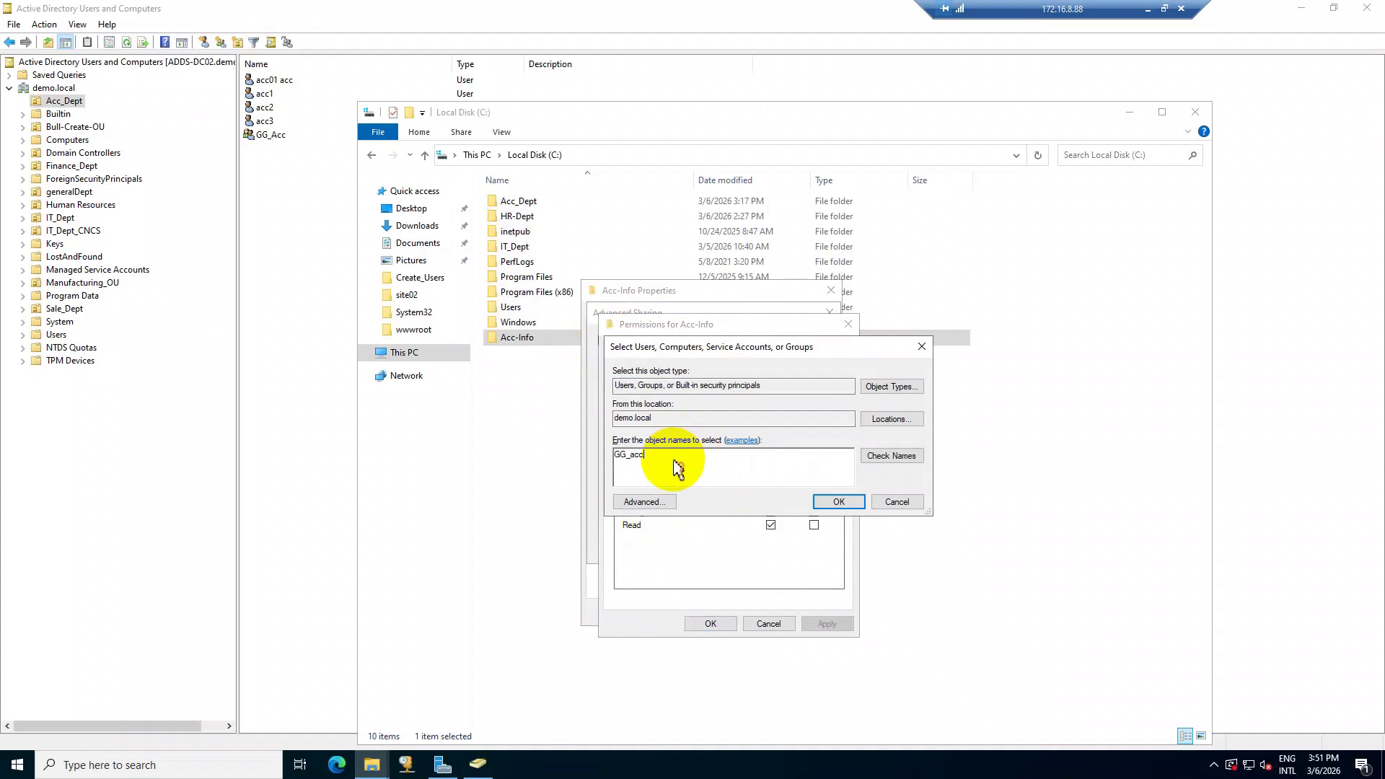
pyautogui.click(879, 456)
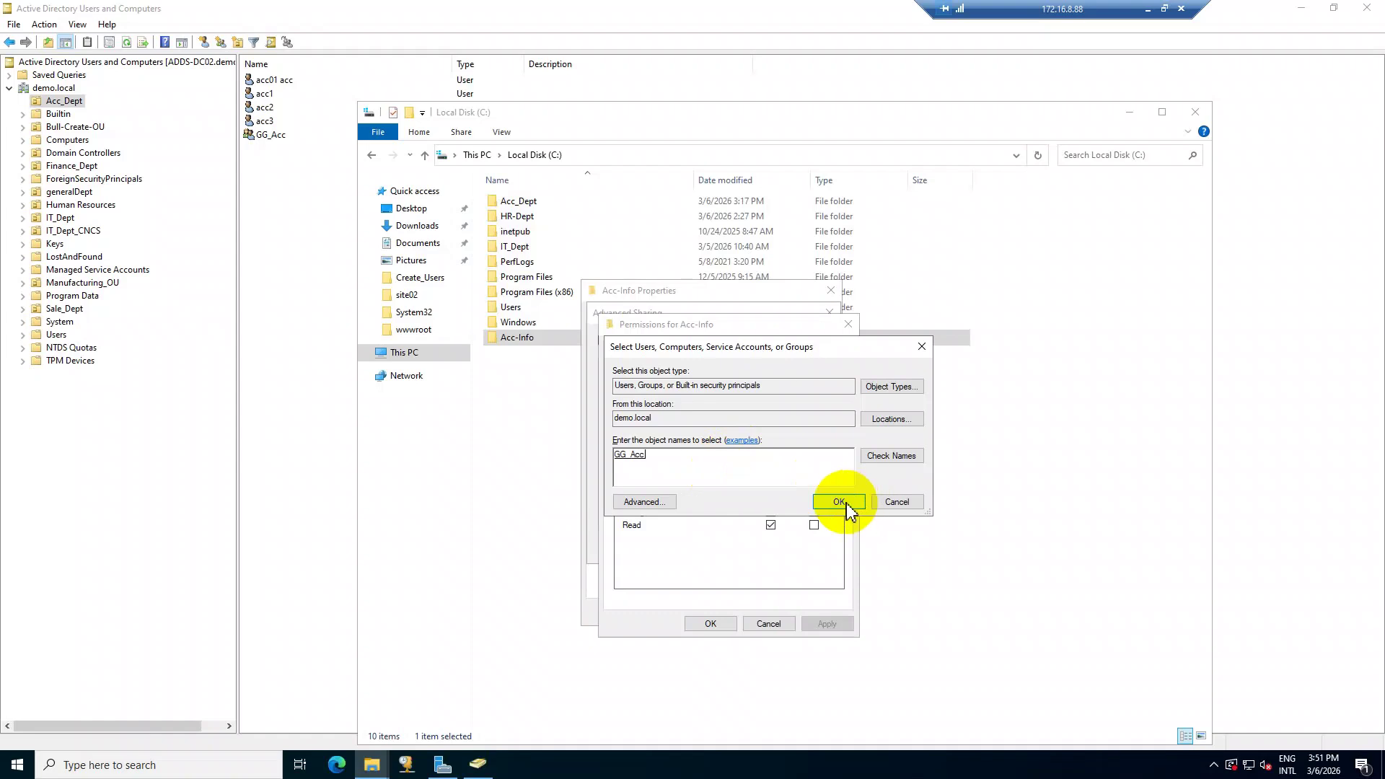
pyautogui.click(839, 503)
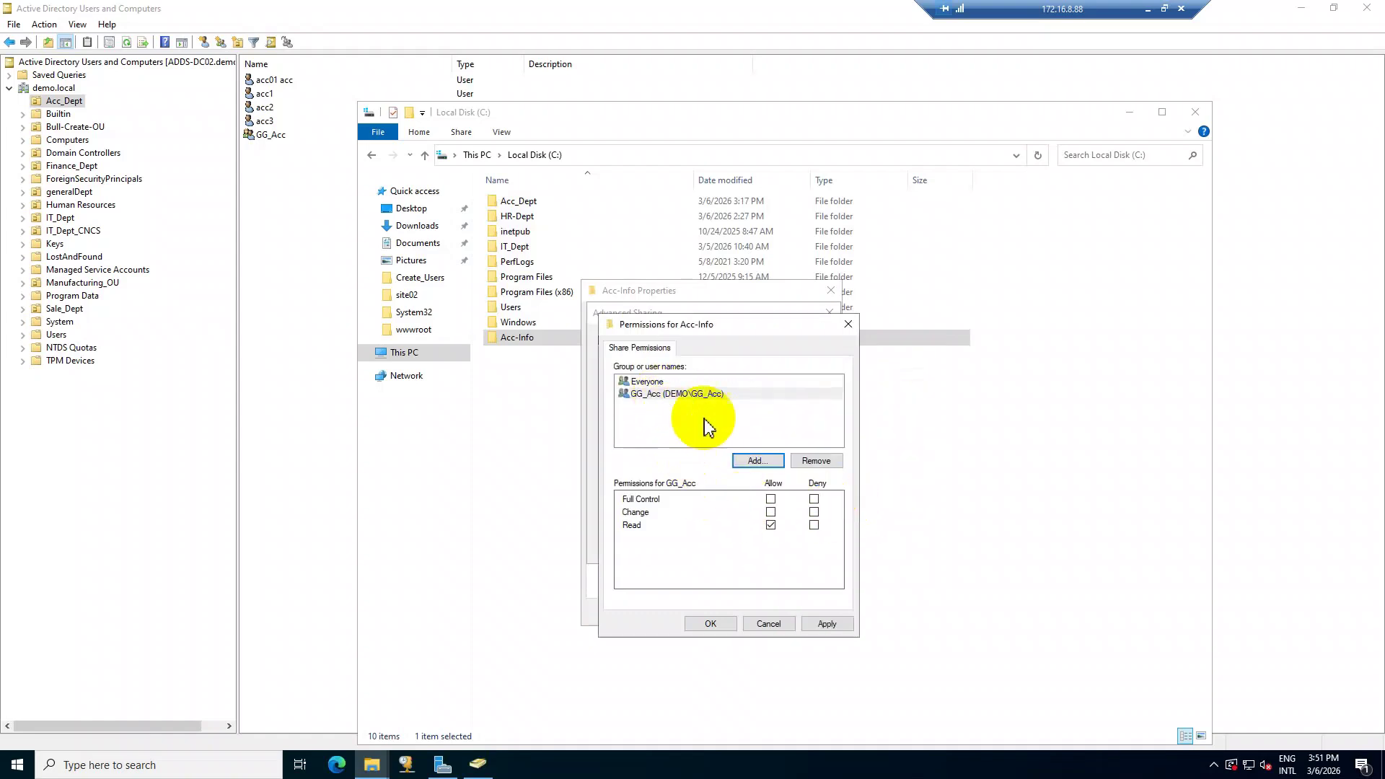
pyautogui.click(770, 499)
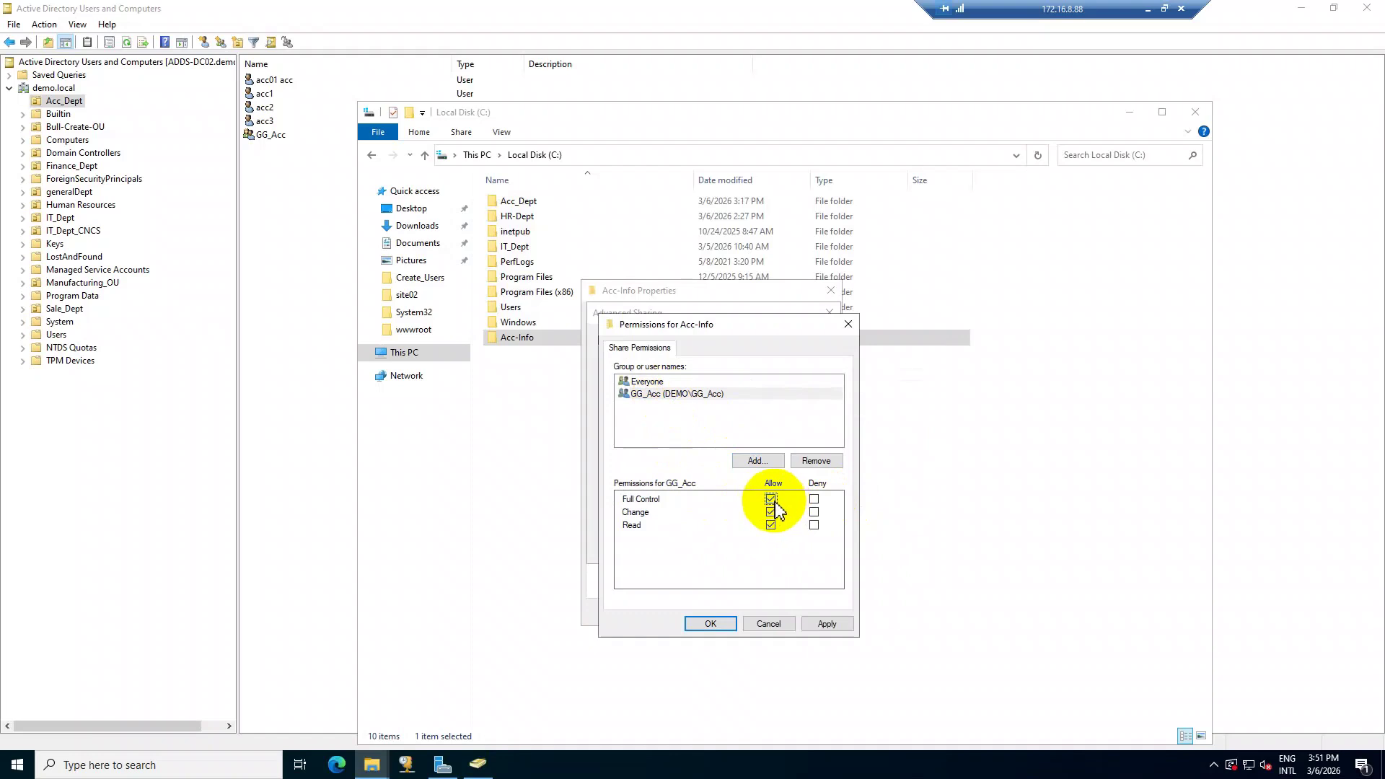
pyautogui.click(824, 625)
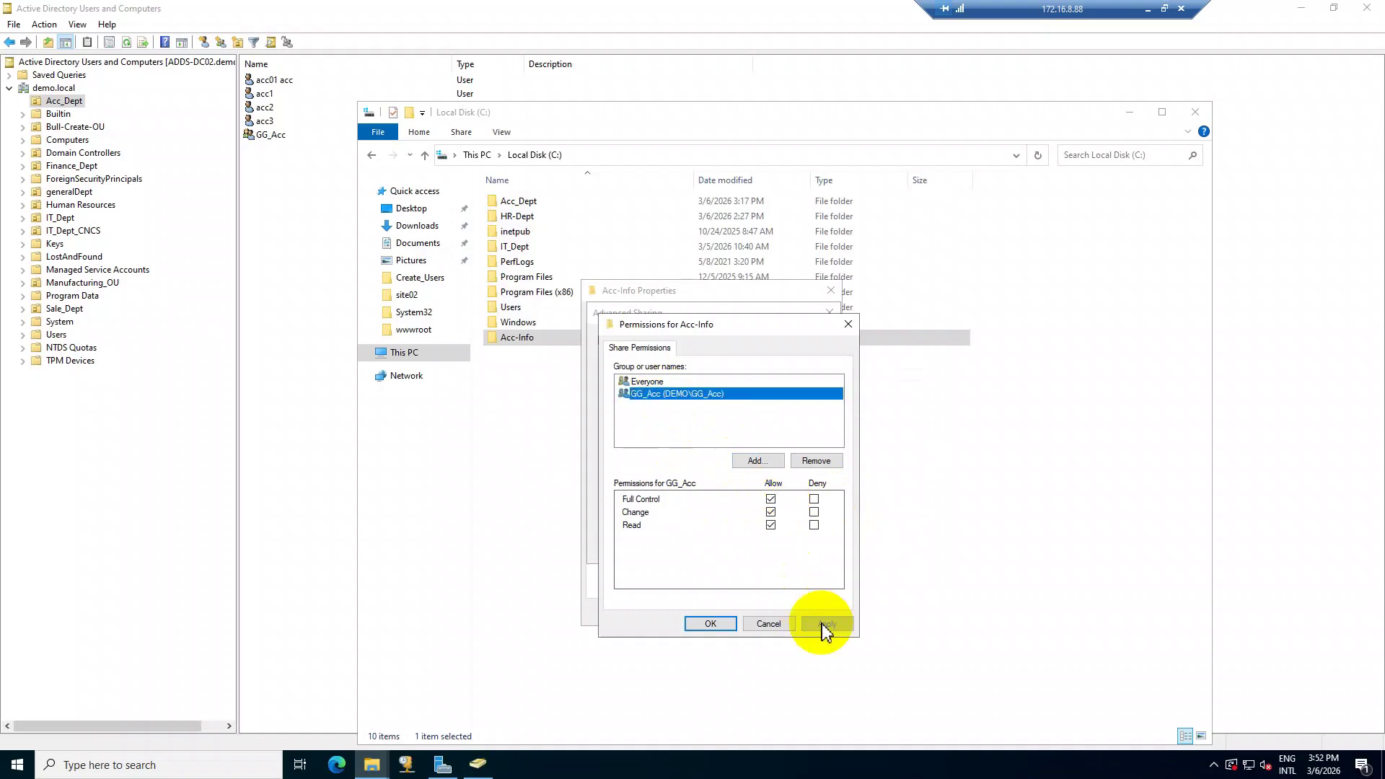
pyautogui.click(711, 624)
pyautogui.click(686, 547)
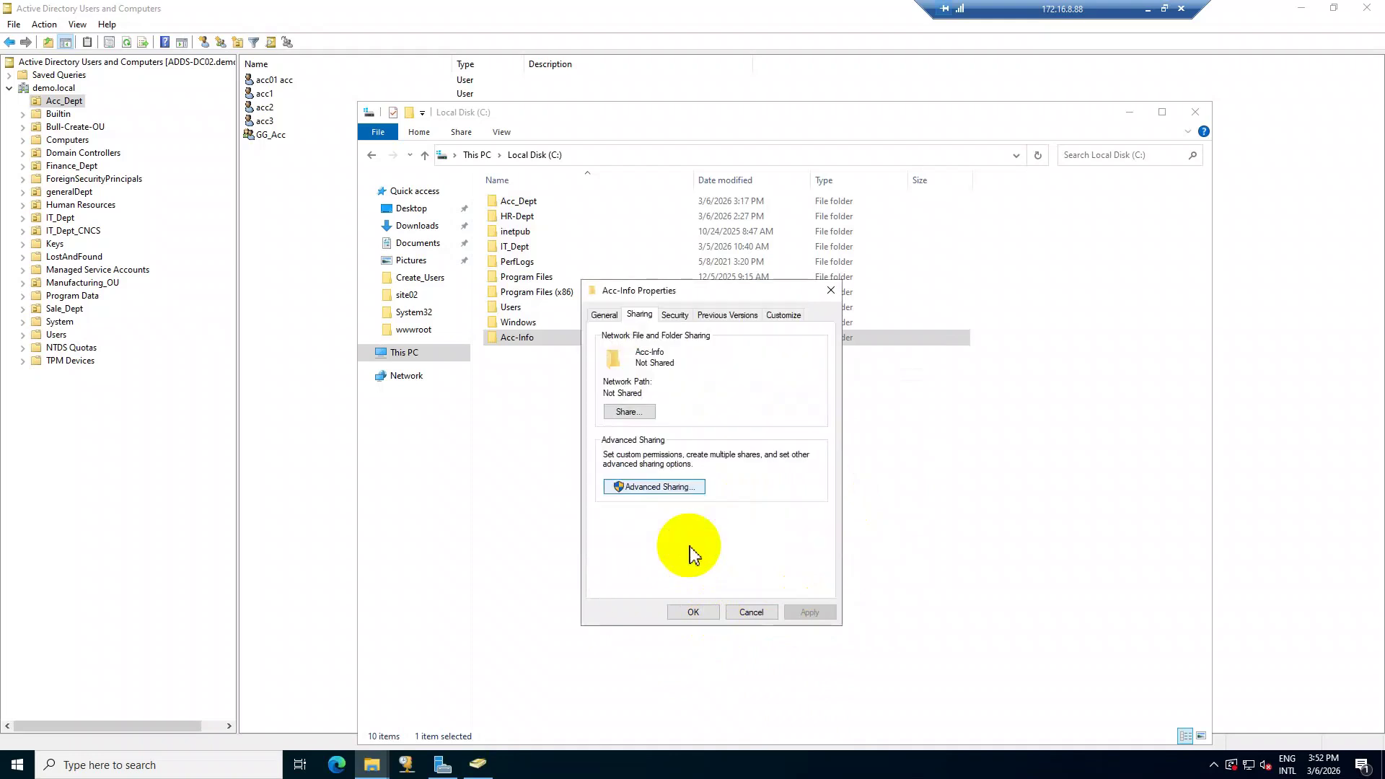
pyautogui.click(691, 614)
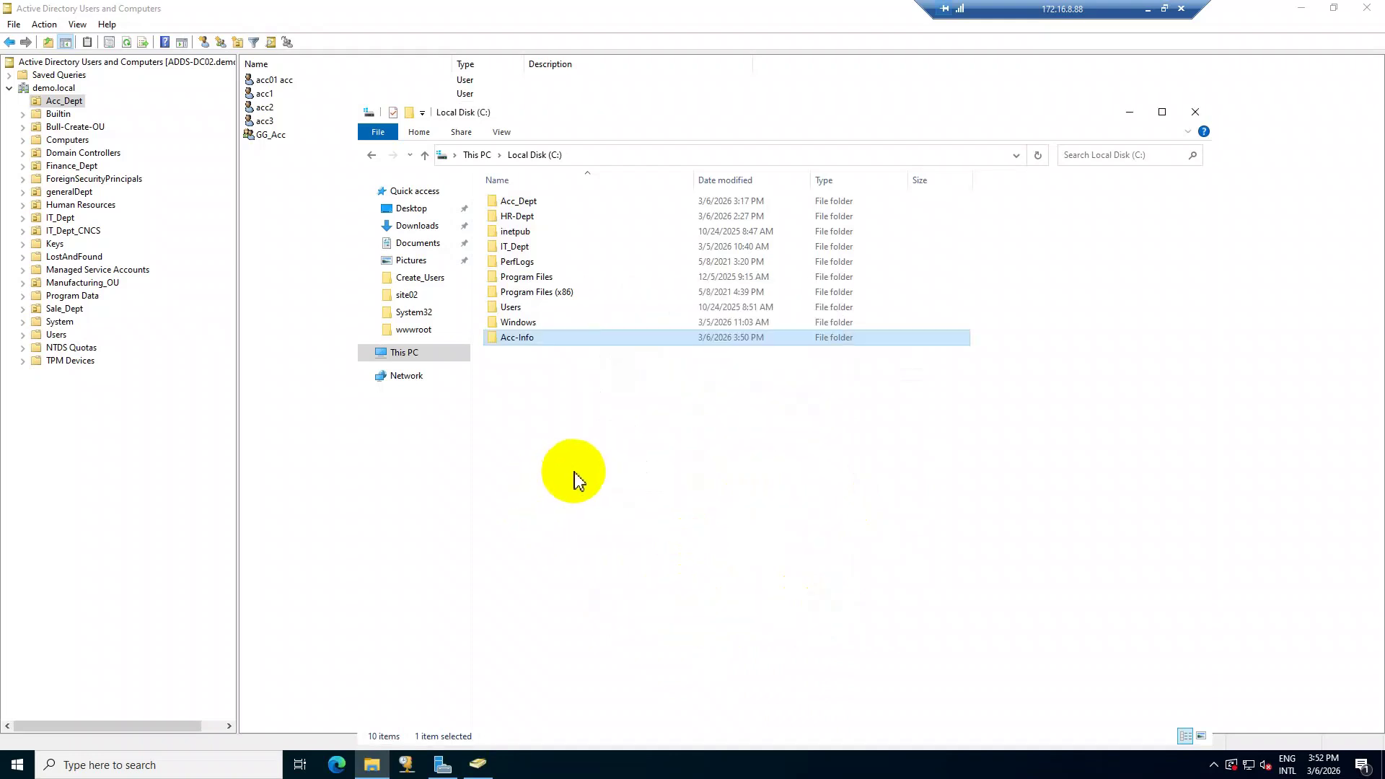
# Minimize the server session and switch to the win11-CL01 client machine.
pyautogui.click(574, 472)
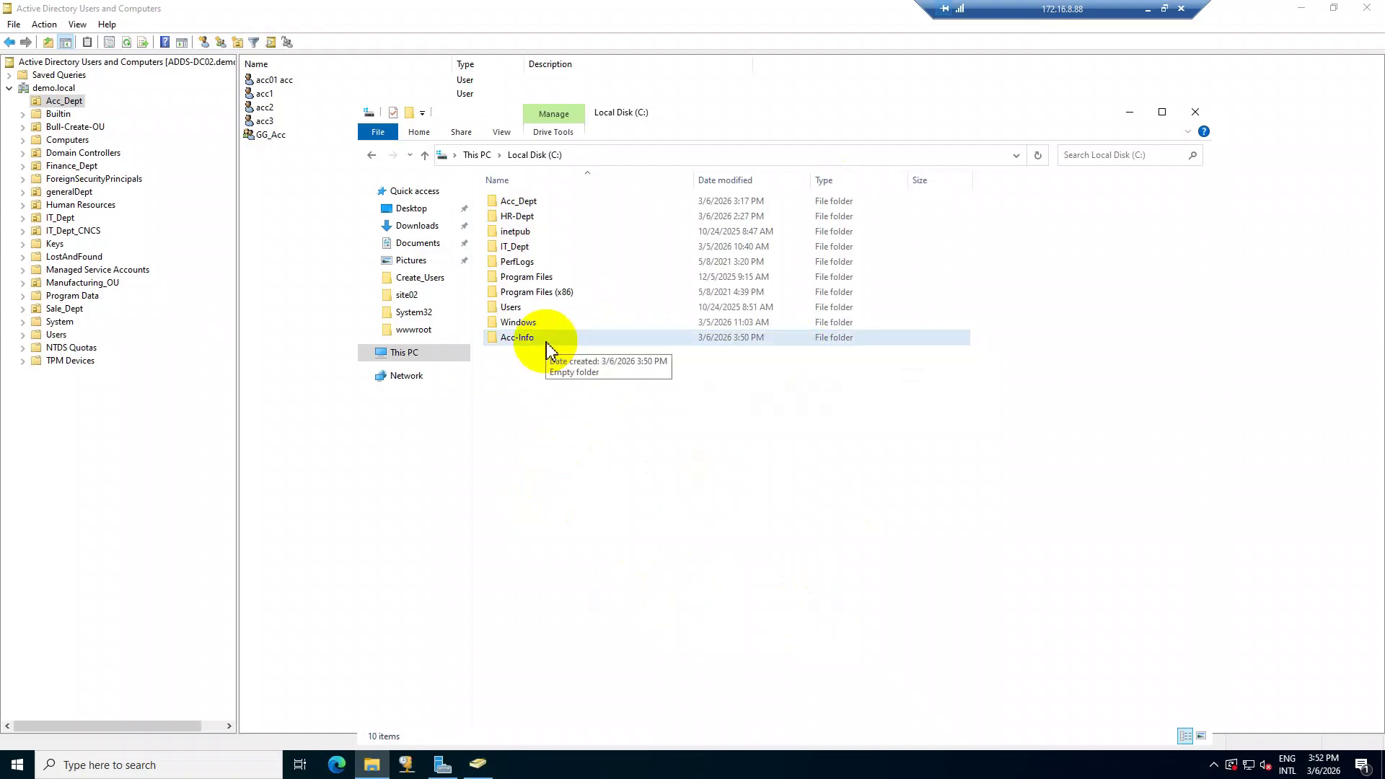
pyautogui.click(1149, 10)
pyautogui.click(559, 754)
pyautogui.click(490, 713)
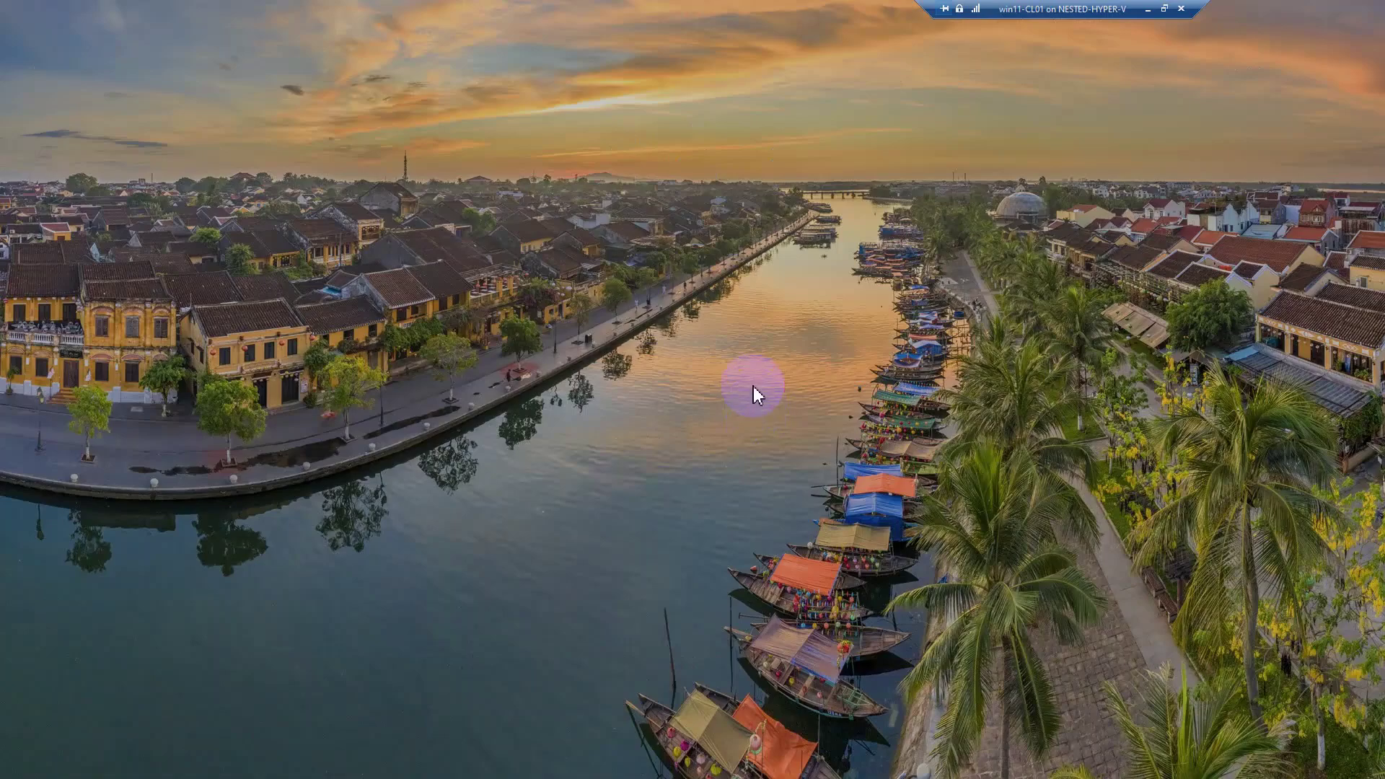
# Sign in on the client, browse to \\adds-dc02\ and select the Acc-Info share.
pyautogui.click(655, 634)
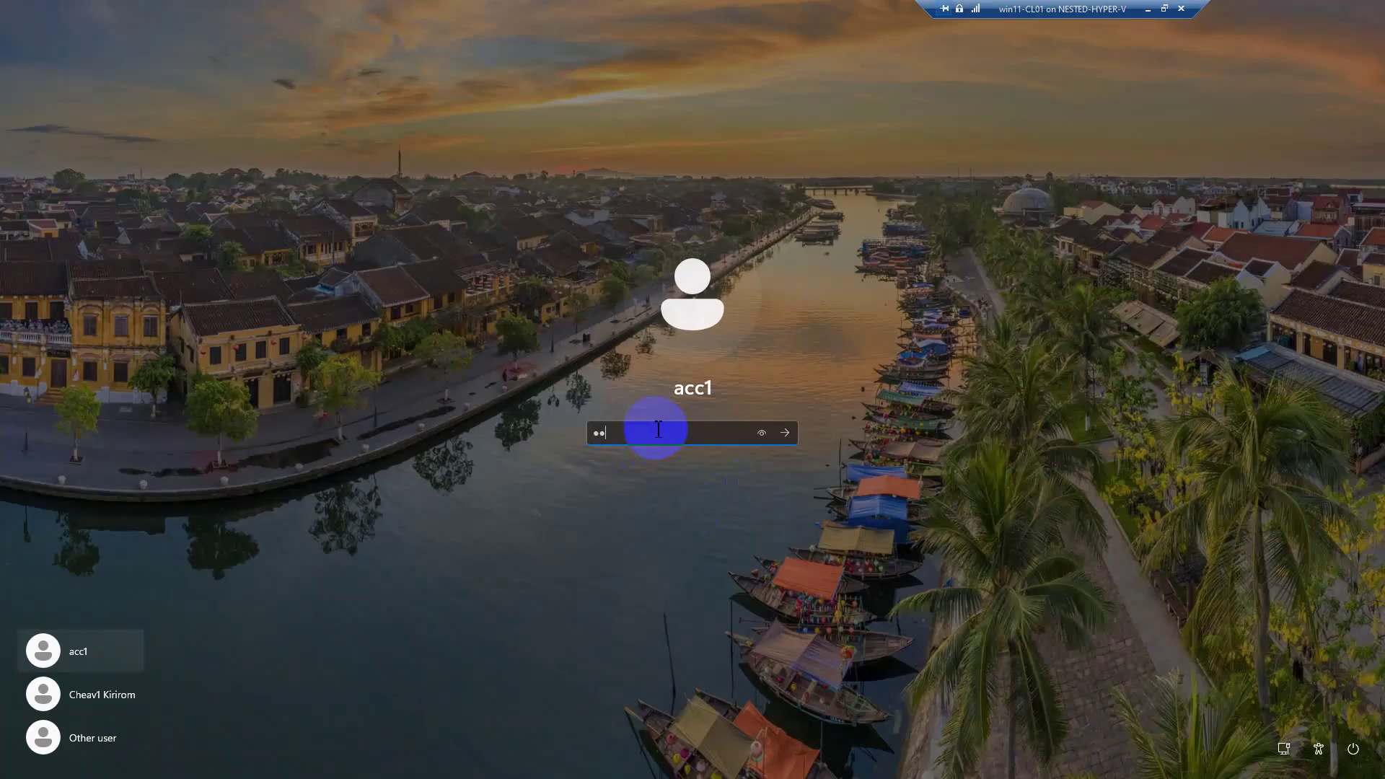
pyautogui.press('Return')
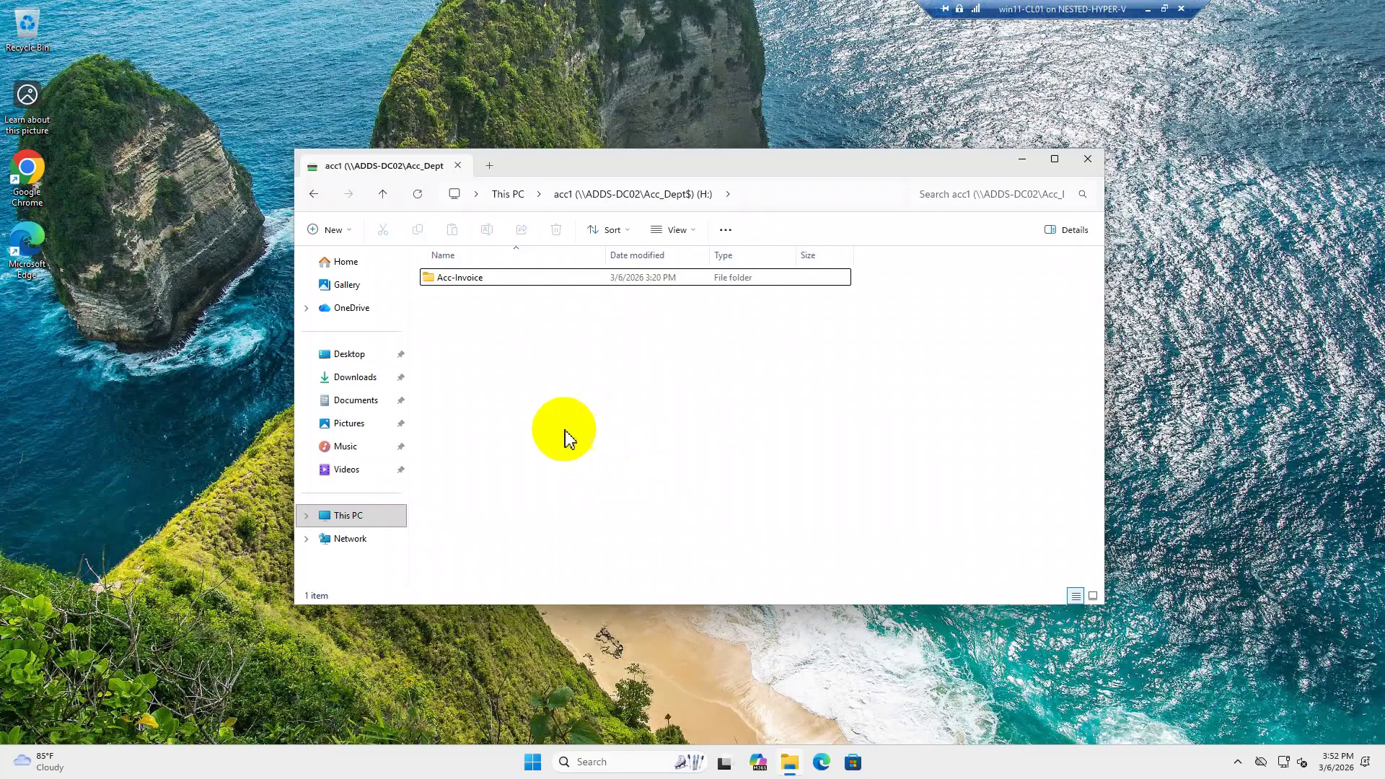
pyautogui.click(781, 193)
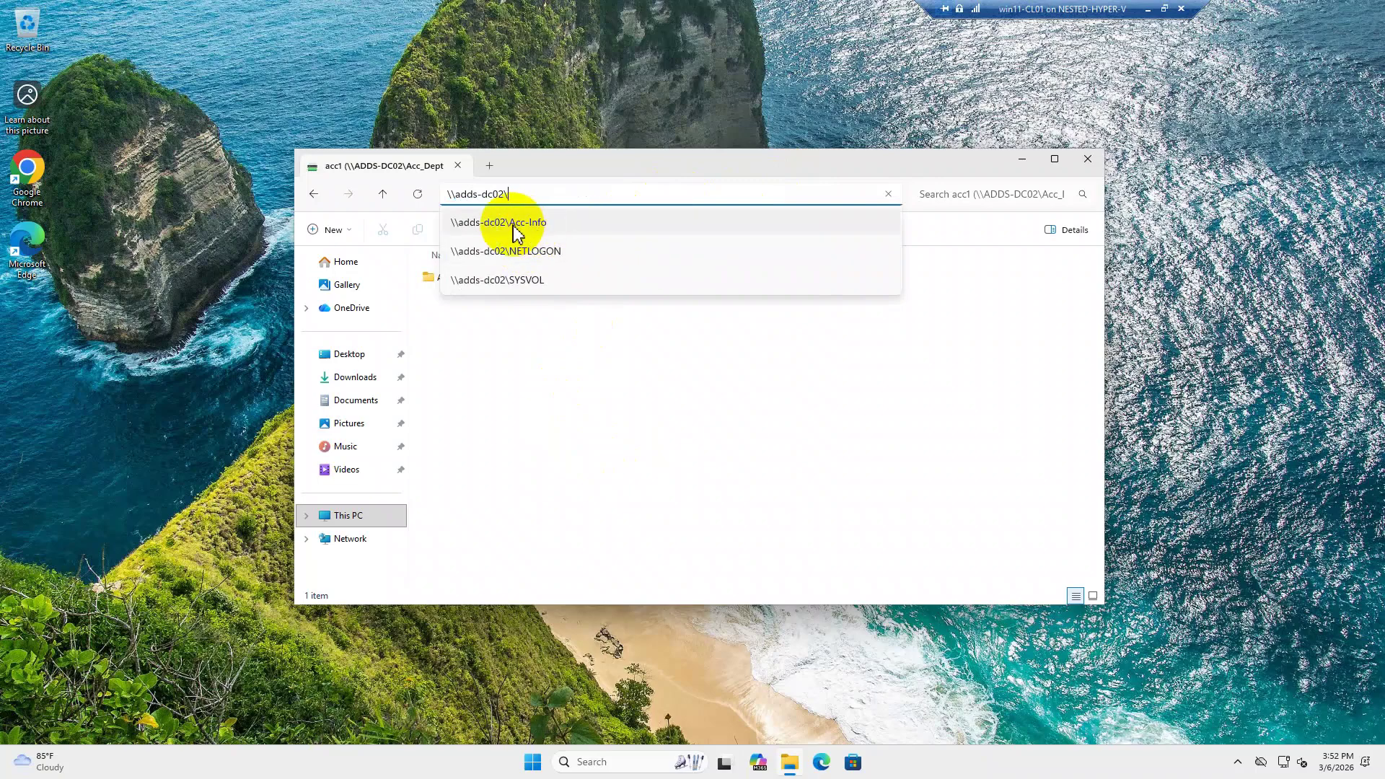
pyautogui.press('Return')
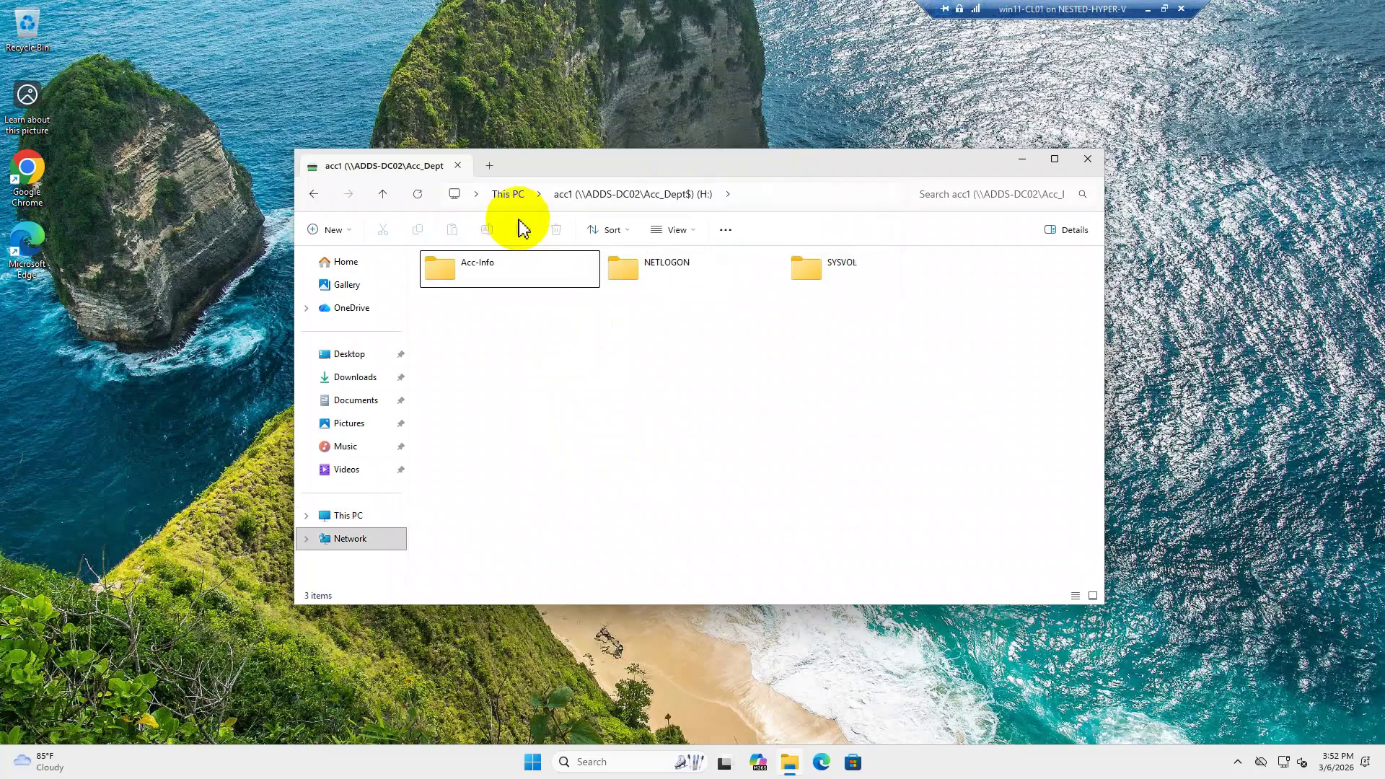
pyautogui.click(487, 282)
# Review the Acc-Info lab plan diagram in Visio, then return to the domain controller session.
pyautogui.doubleClick(489, 282)
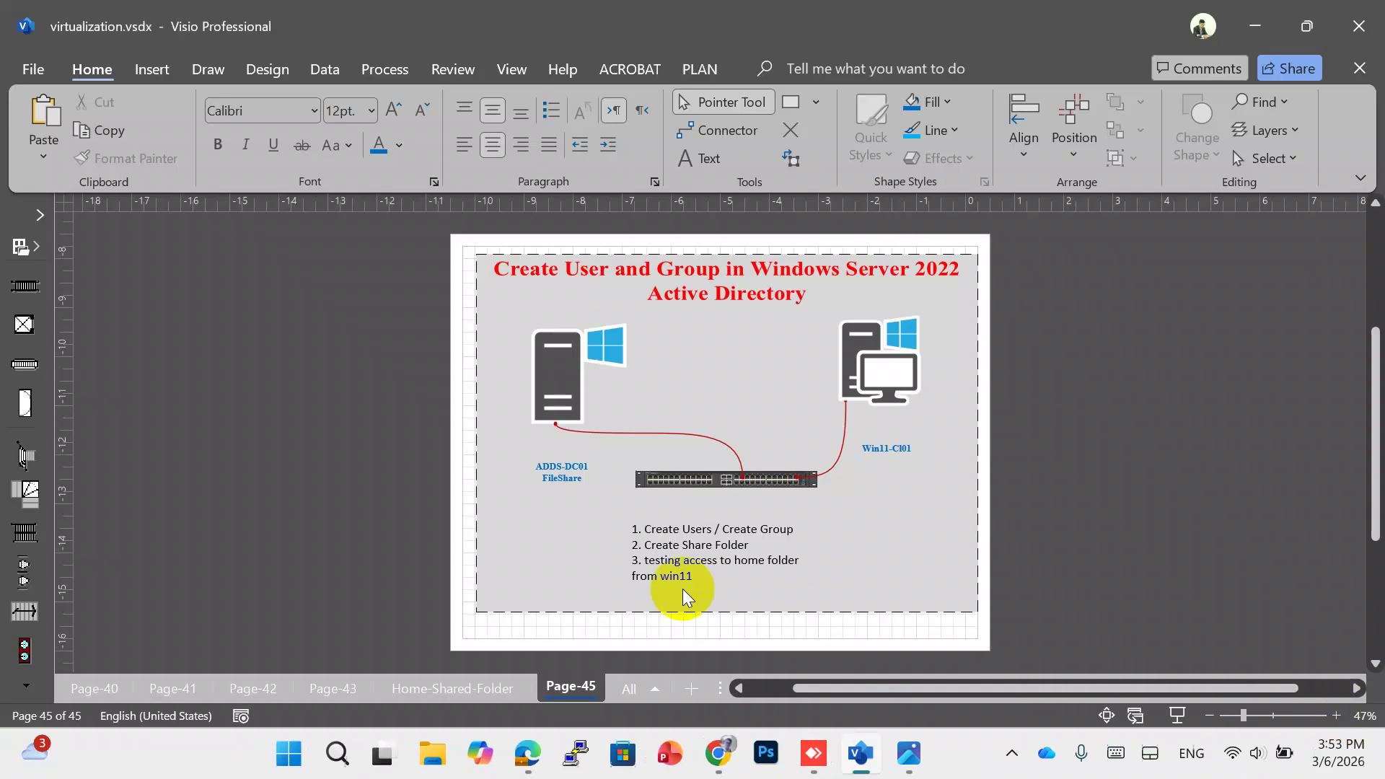
pyautogui.click(810, 759)
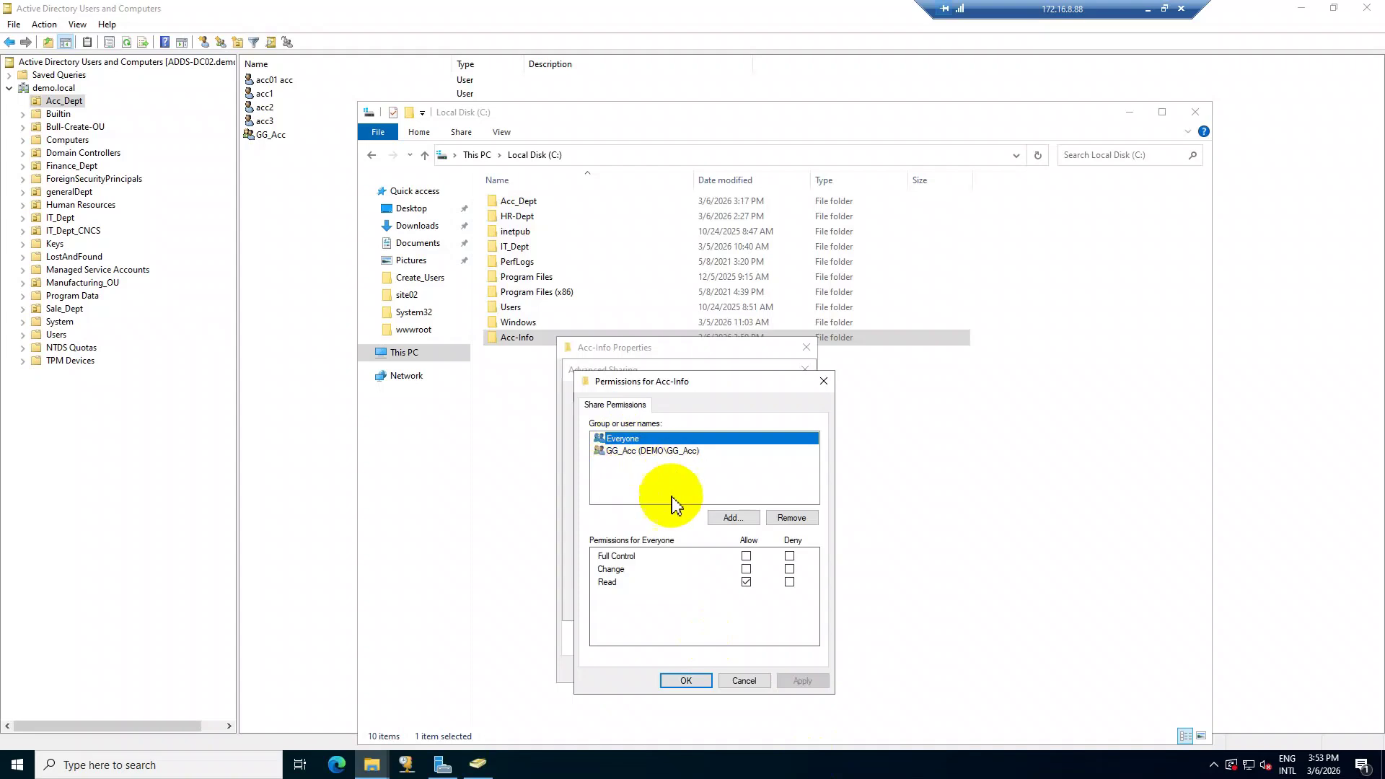
# Switch from the server to the win11-CL01 client and open File Explorer.
pyautogui.click(1148, 10)
pyautogui.click(550, 766)
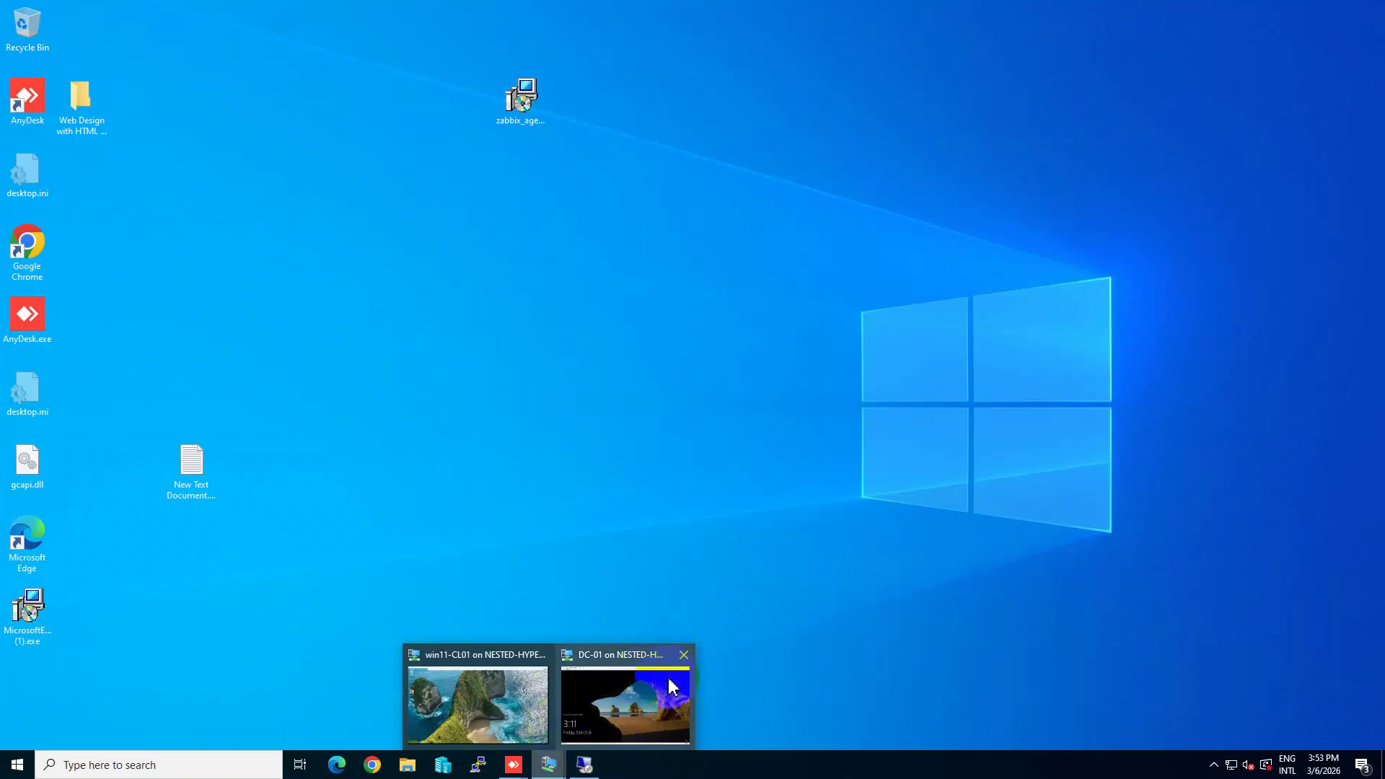
pyautogui.click(484, 715)
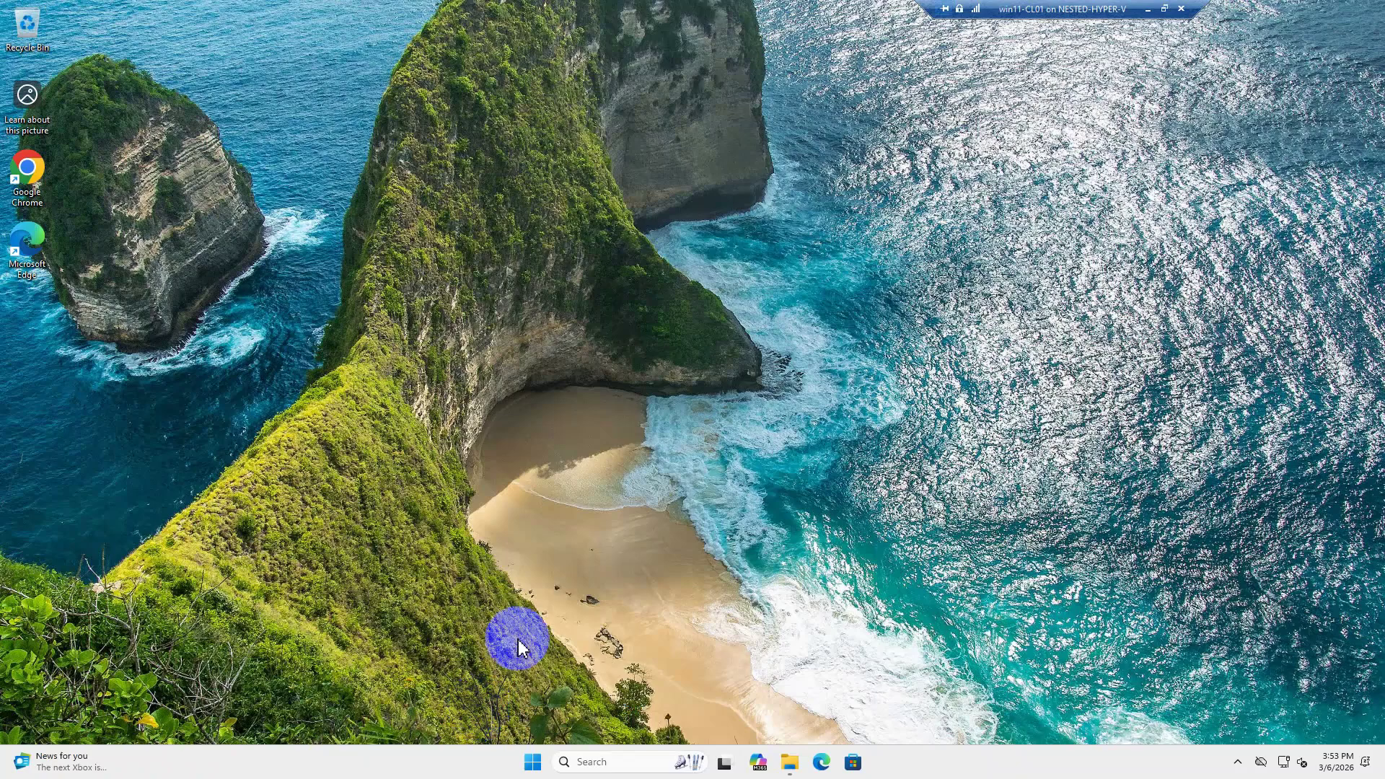
pyautogui.click(789, 766)
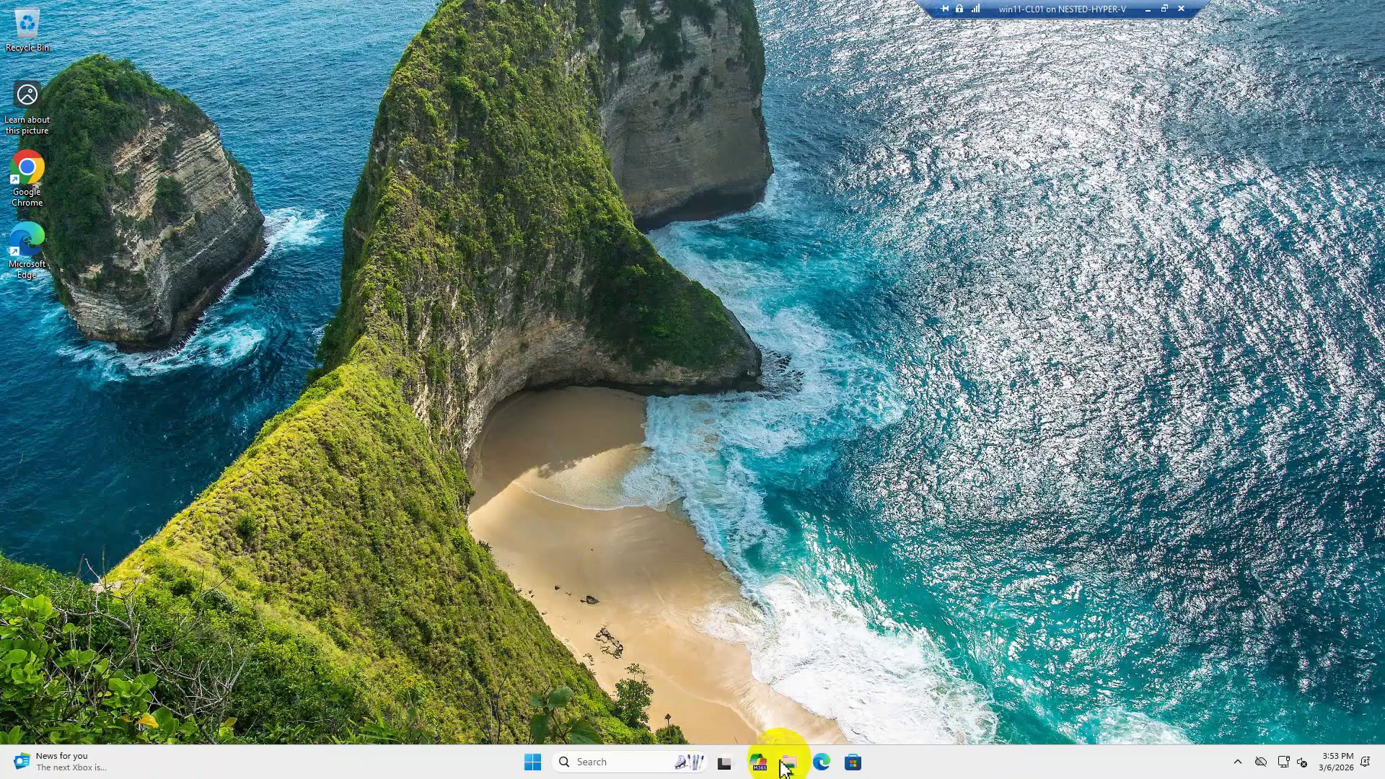
# Try creating a new folder in the Acc-Info share, cancel the Access Denied warning, and minimize the client.
pyautogui.click(579, 196)
pyautogui.doubleClick(482, 279)
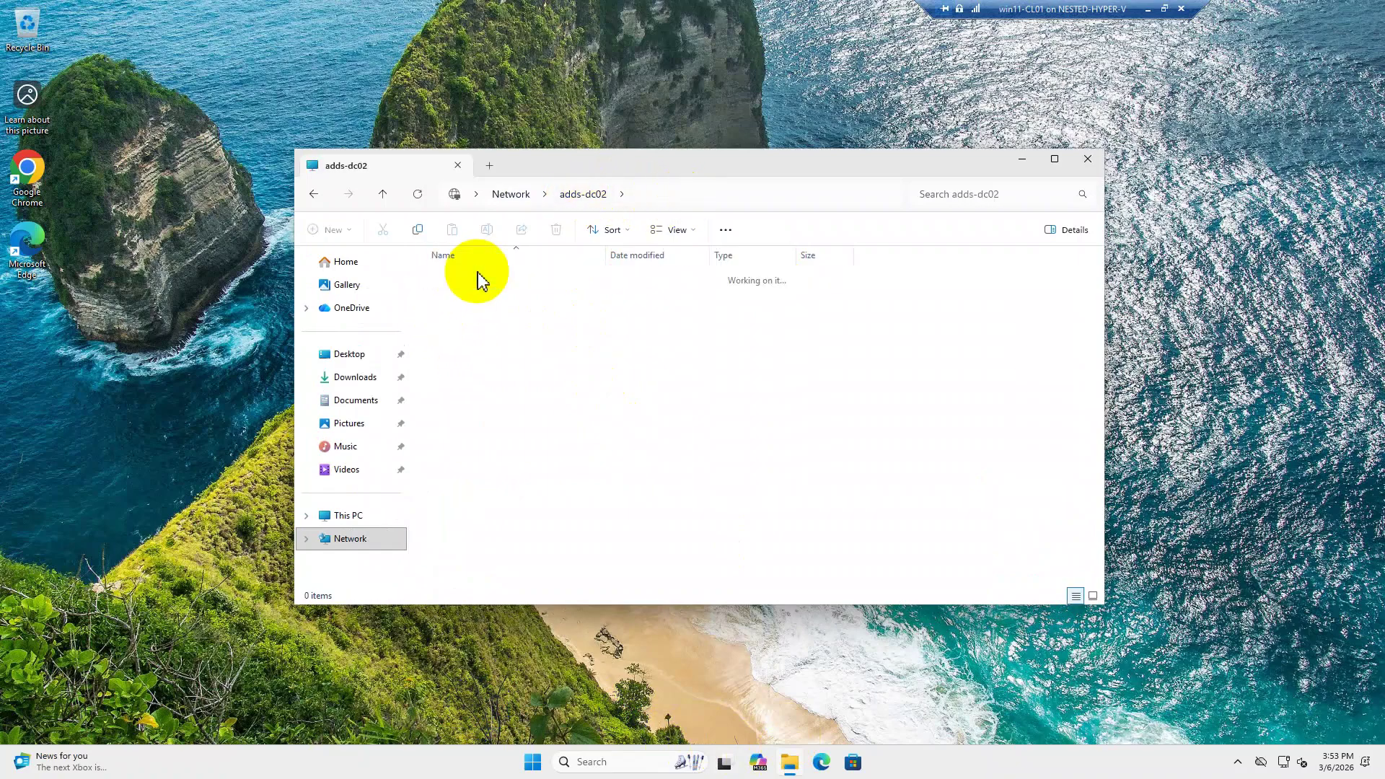
pyautogui.rightClick(586, 362)
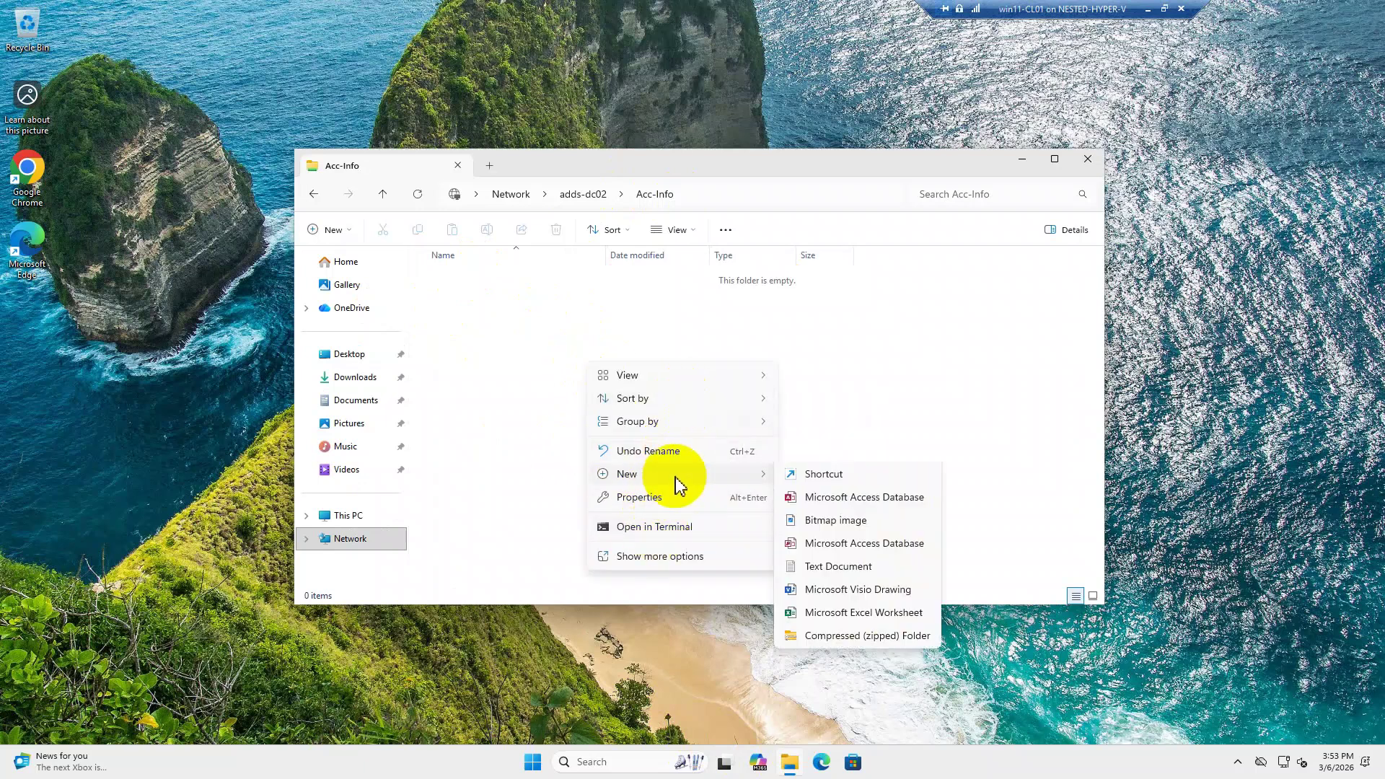
pyautogui.moveTo(674, 477)
pyautogui.click(834, 476)
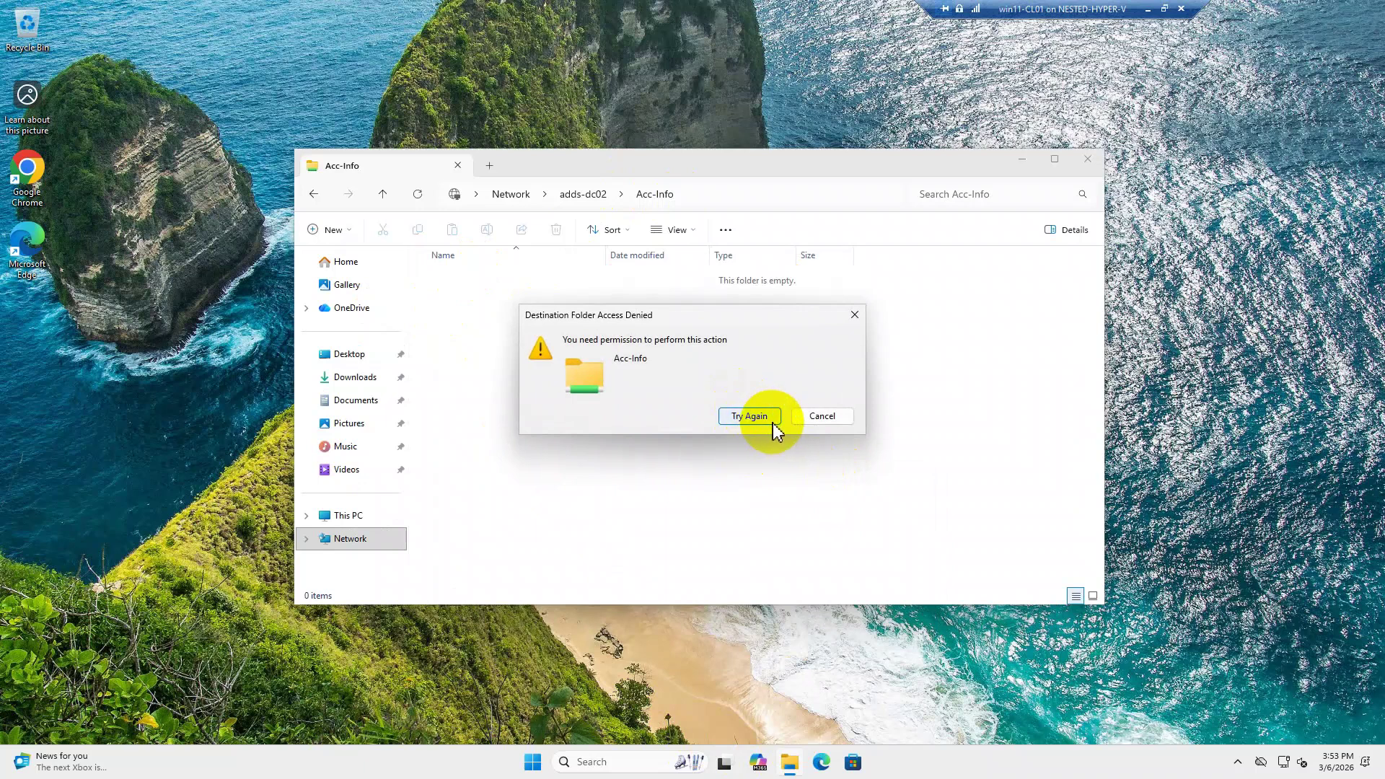
pyautogui.click(821, 419)
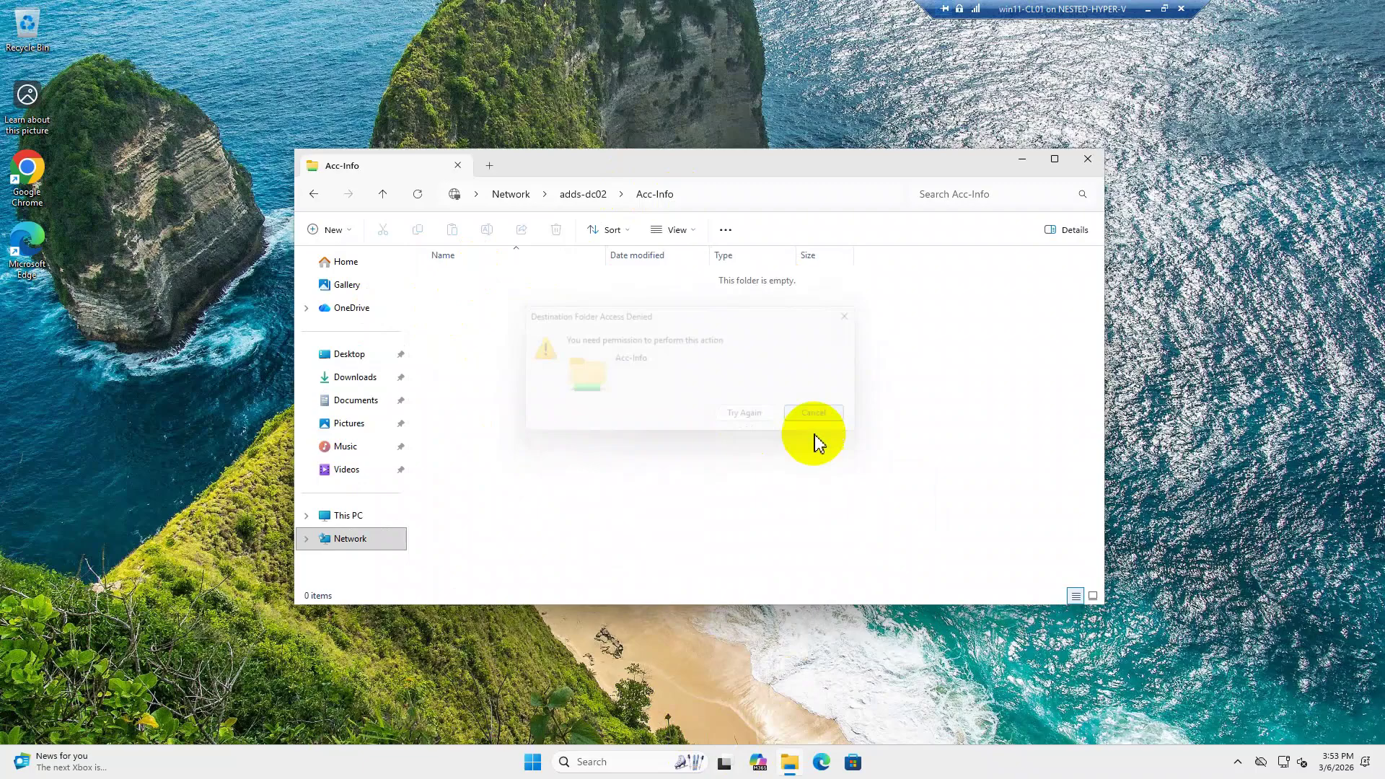
pyautogui.click(1148, 9)
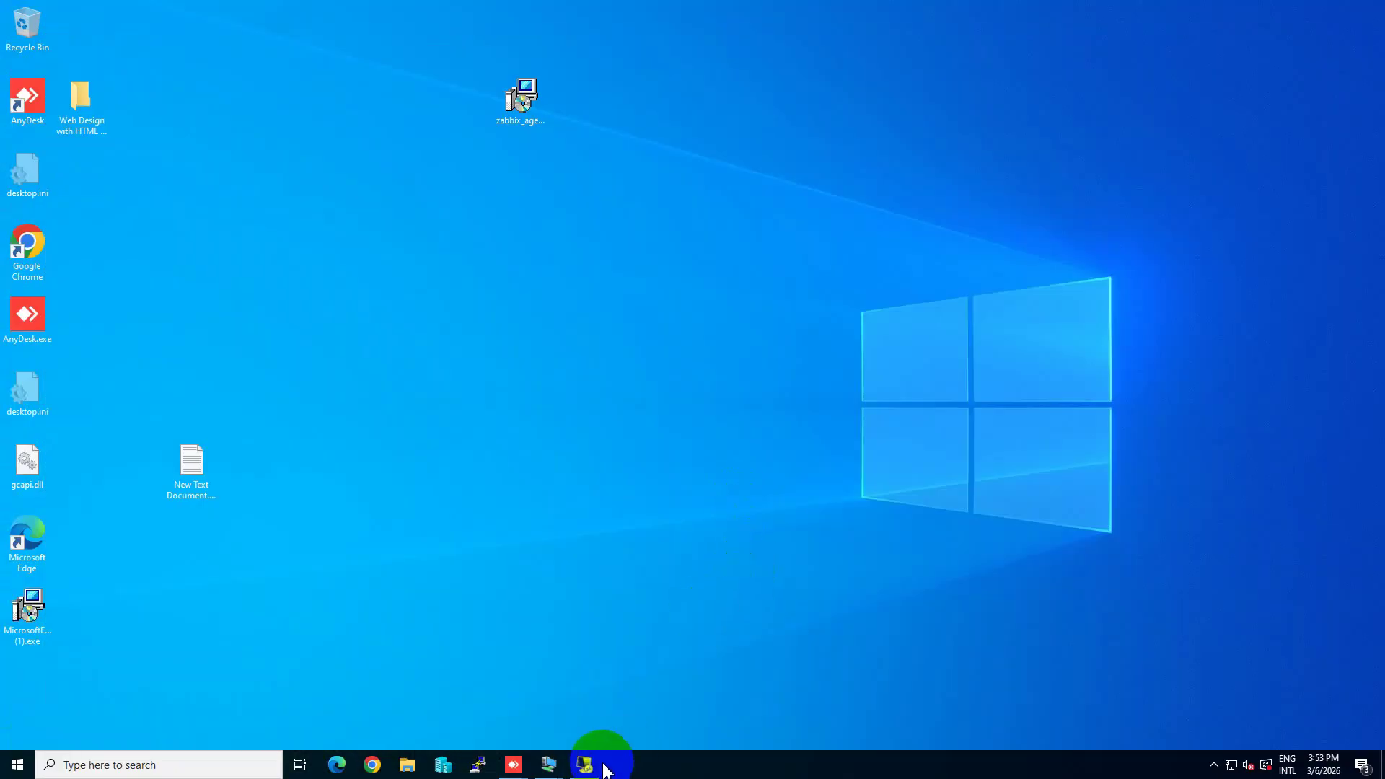
# Confirm and close the Acc-Info share permissions, advanced sharing and properties dialogs.
pyautogui.click(606, 766)
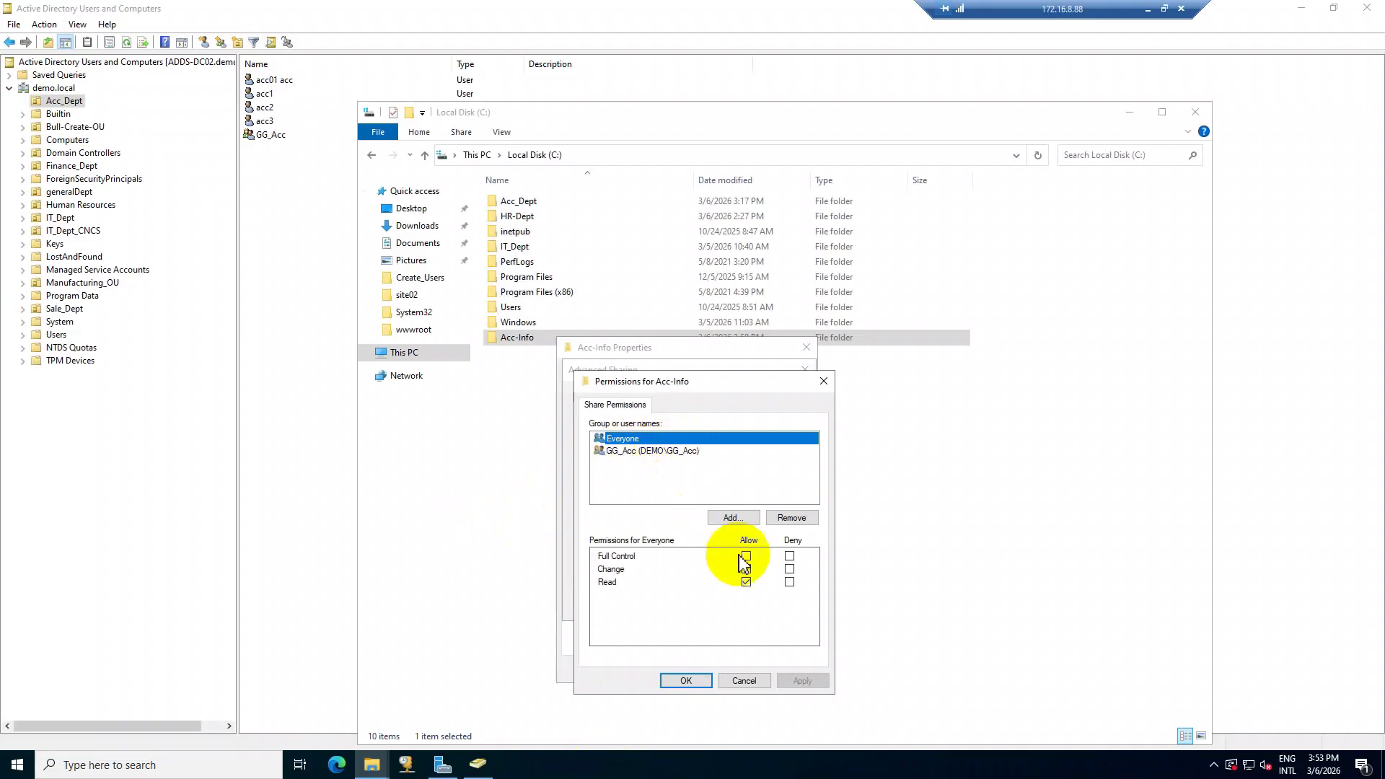
pyautogui.click(703, 680)
pyautogui.click(659, 686)
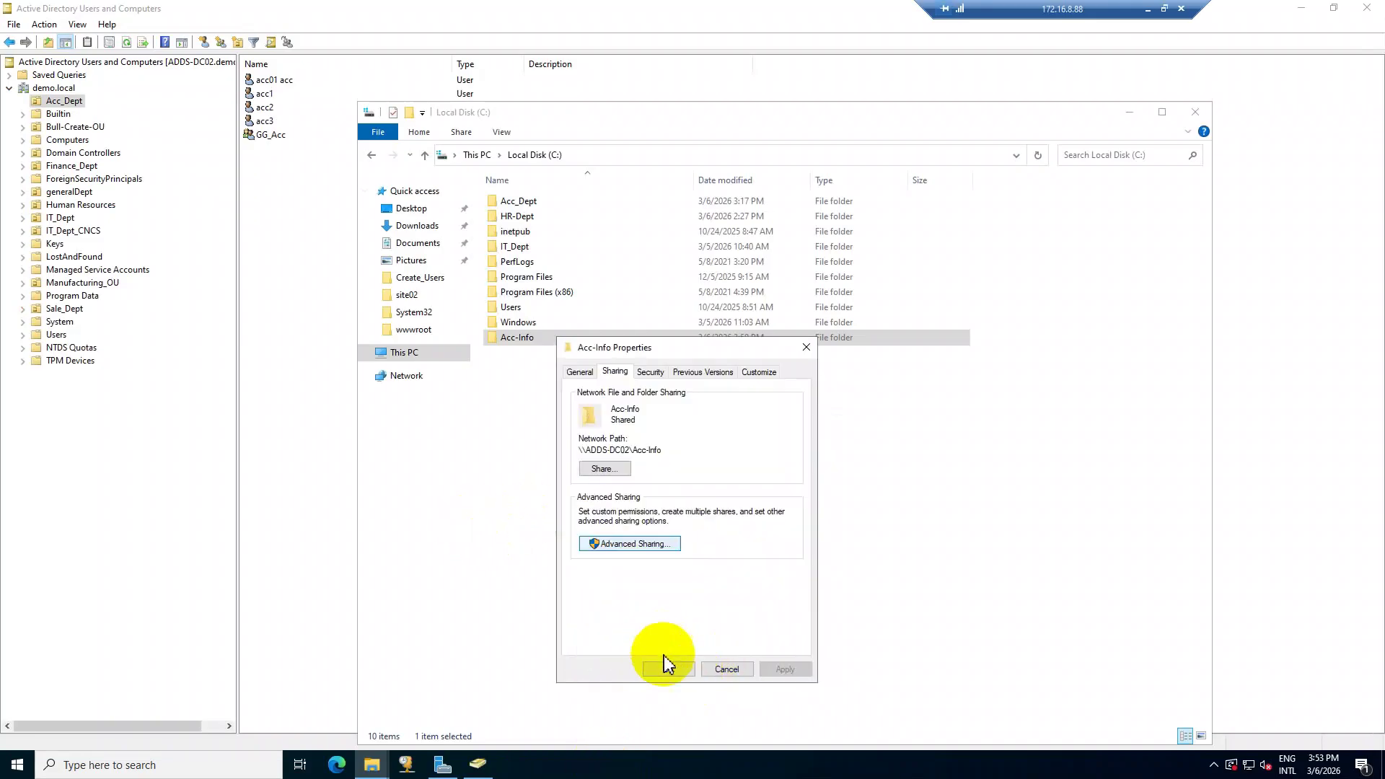
pyautogui.click(665, 667)
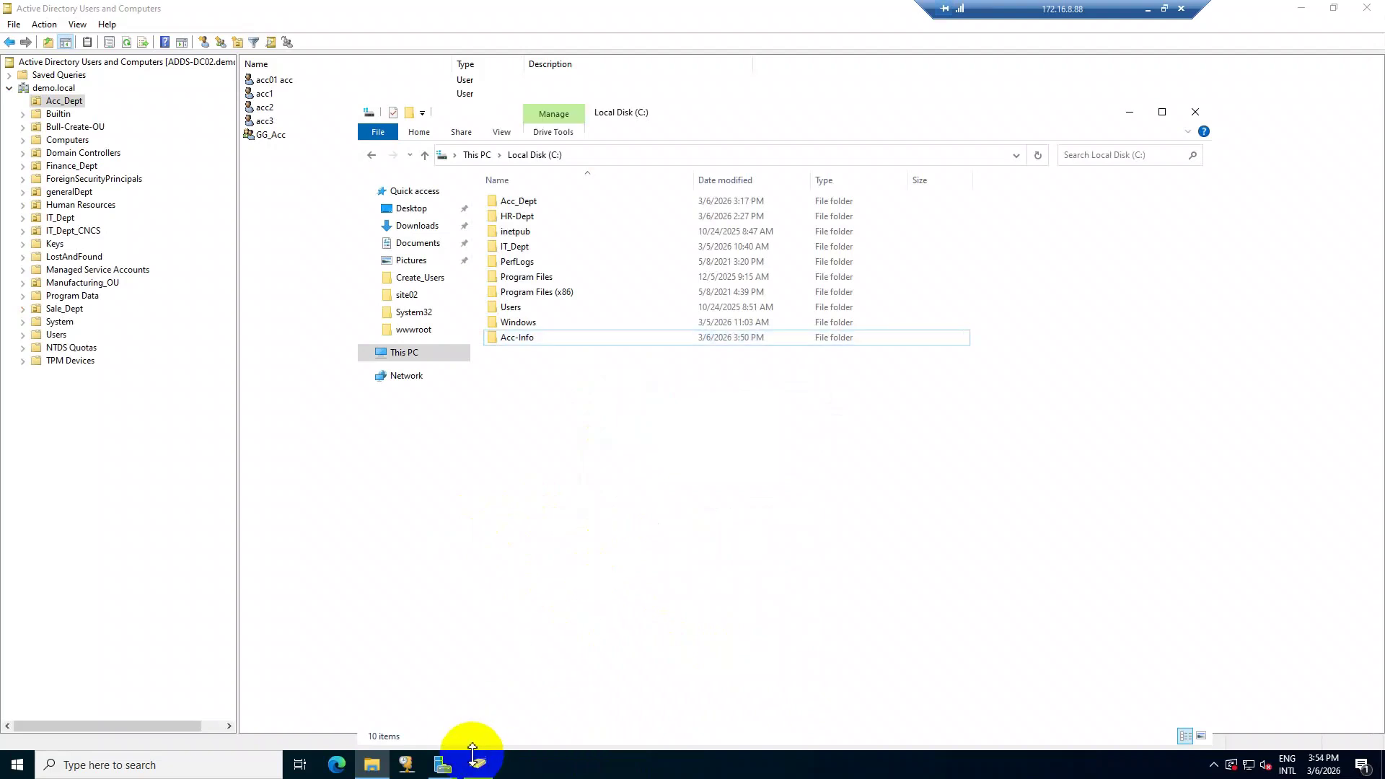
# Add acc01 acc, acc1, acc2 and acc3 as GG_Acc members and apply.
pyautogui.click(316, 440)
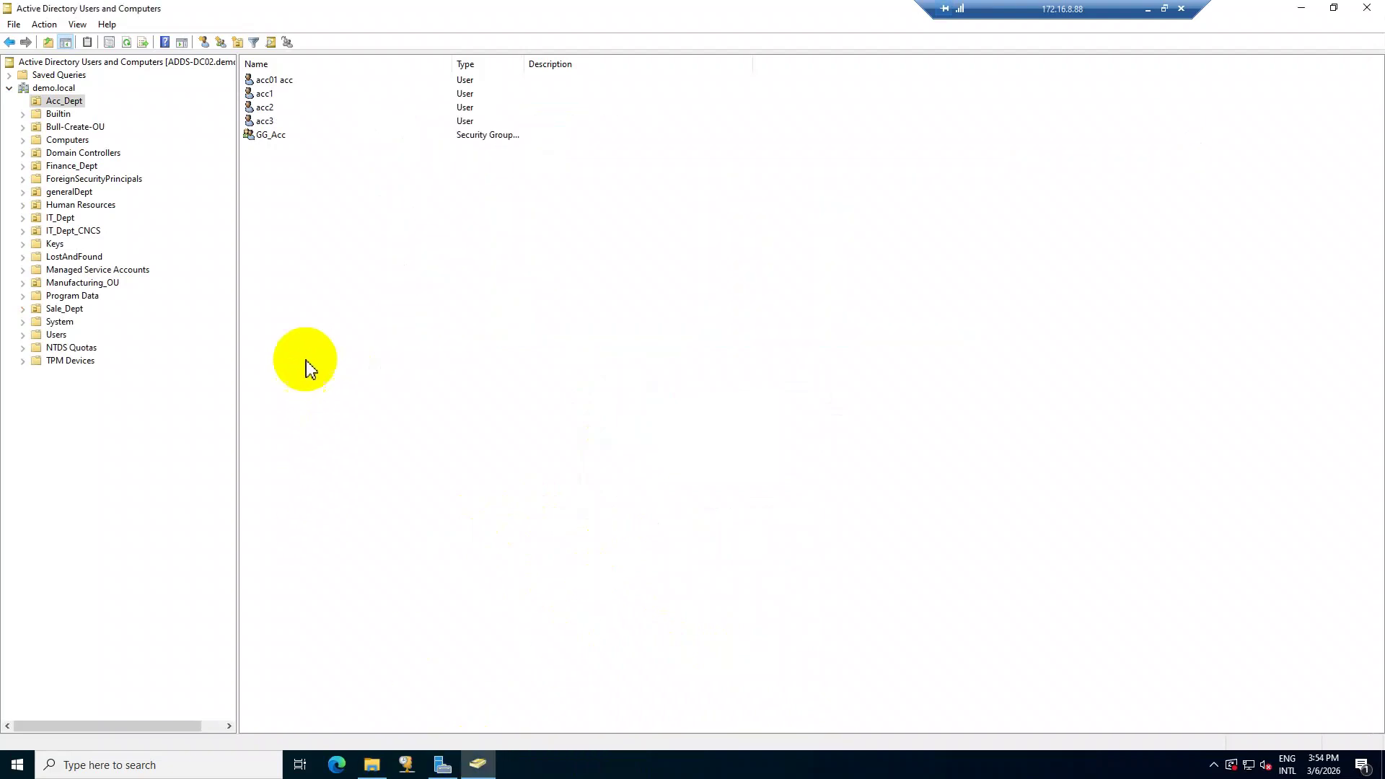
pyautogui.click(280, 136)
pyautogui.doubleClick(280, 136)
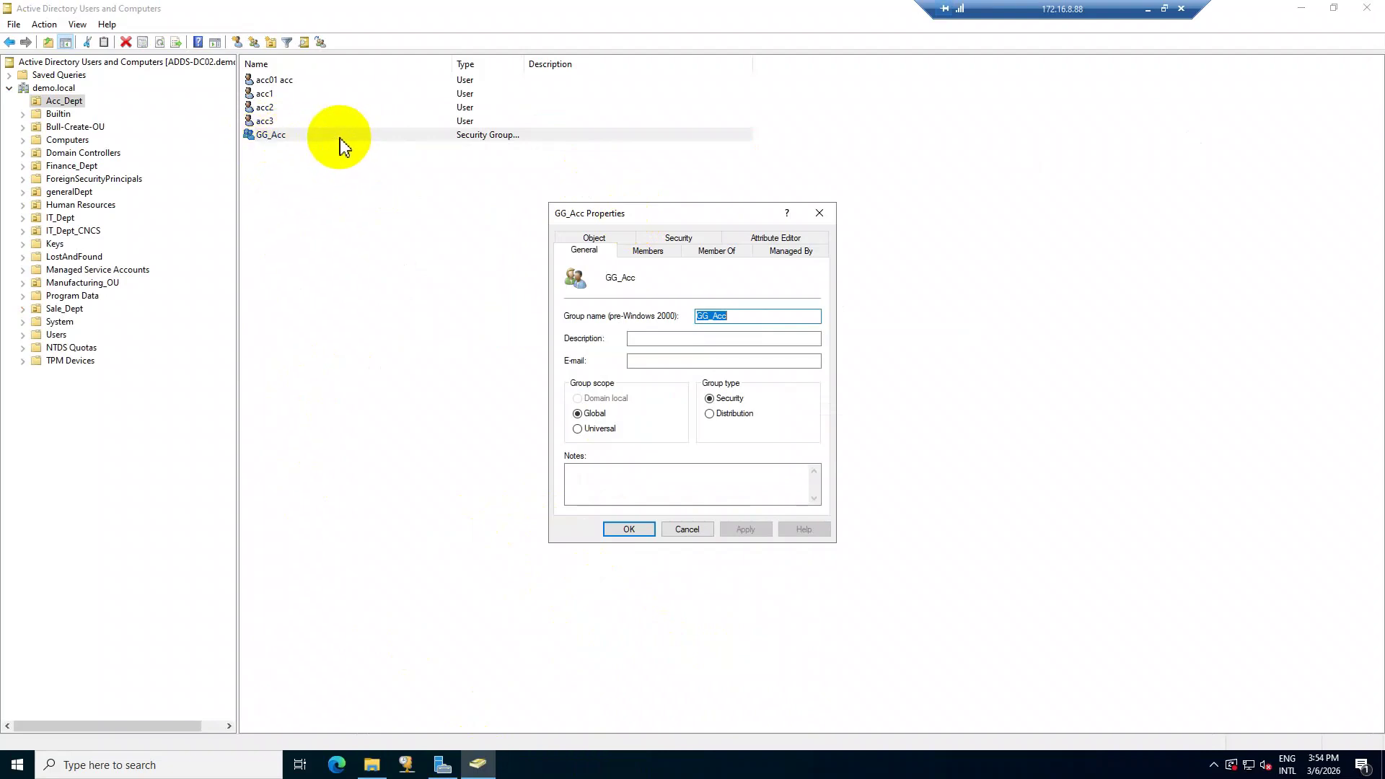
pyautogui.click(658, 258)
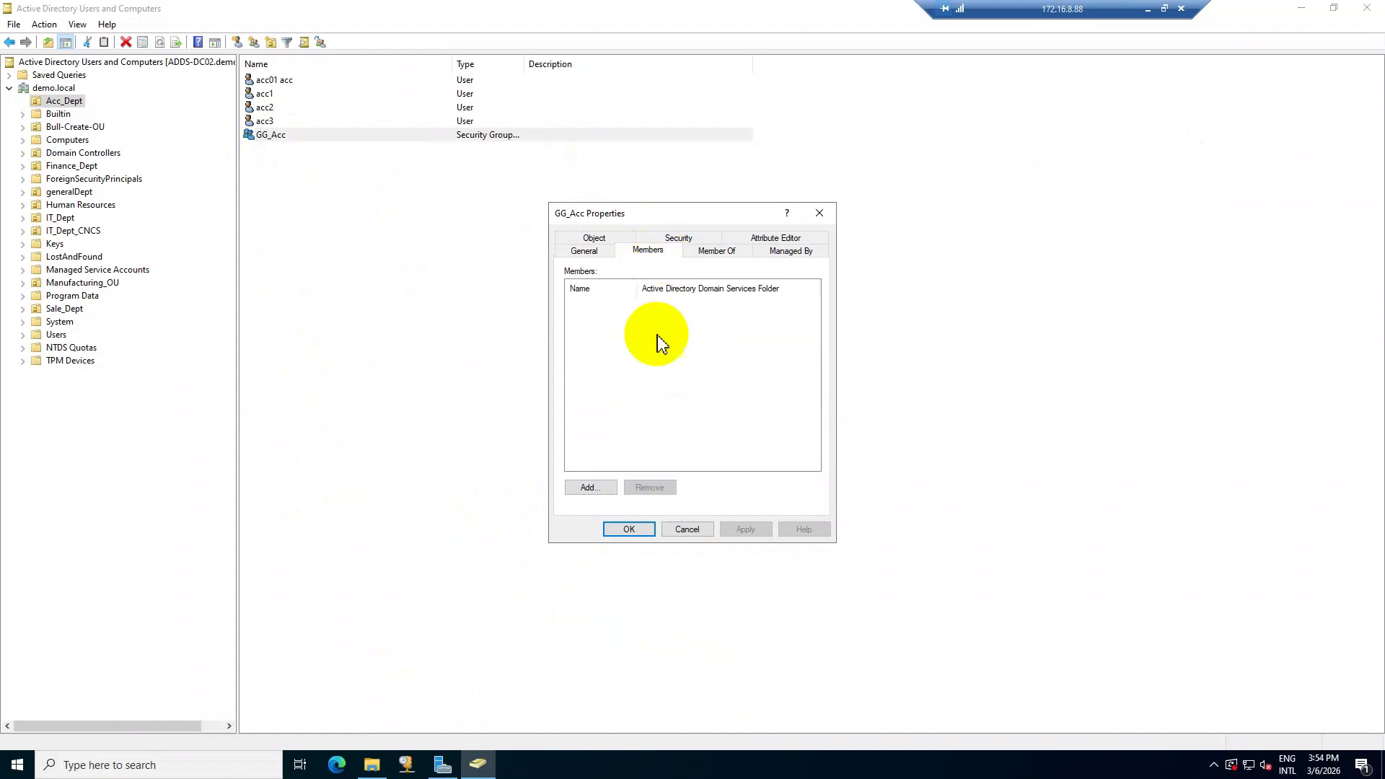
pyautogui.click(599, 492)
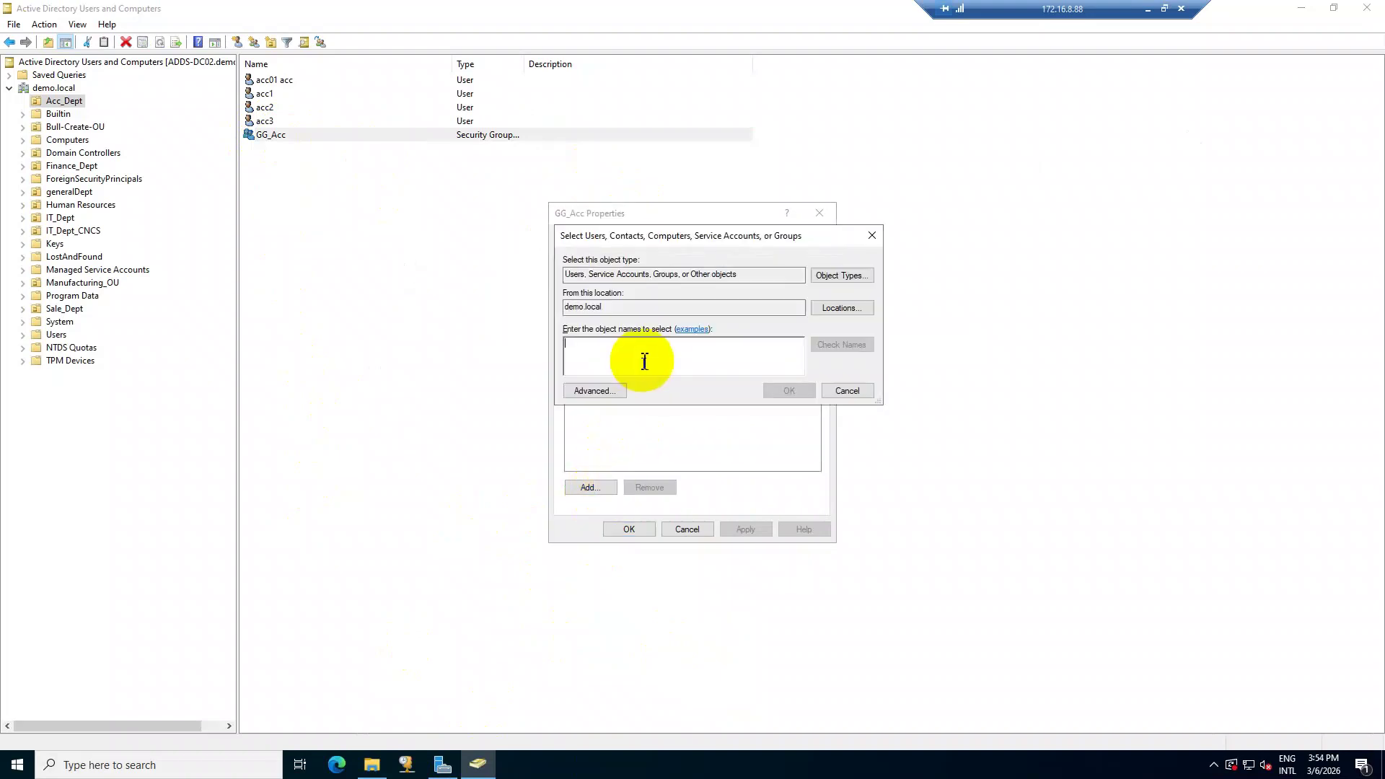
pyautogui.write('ad')
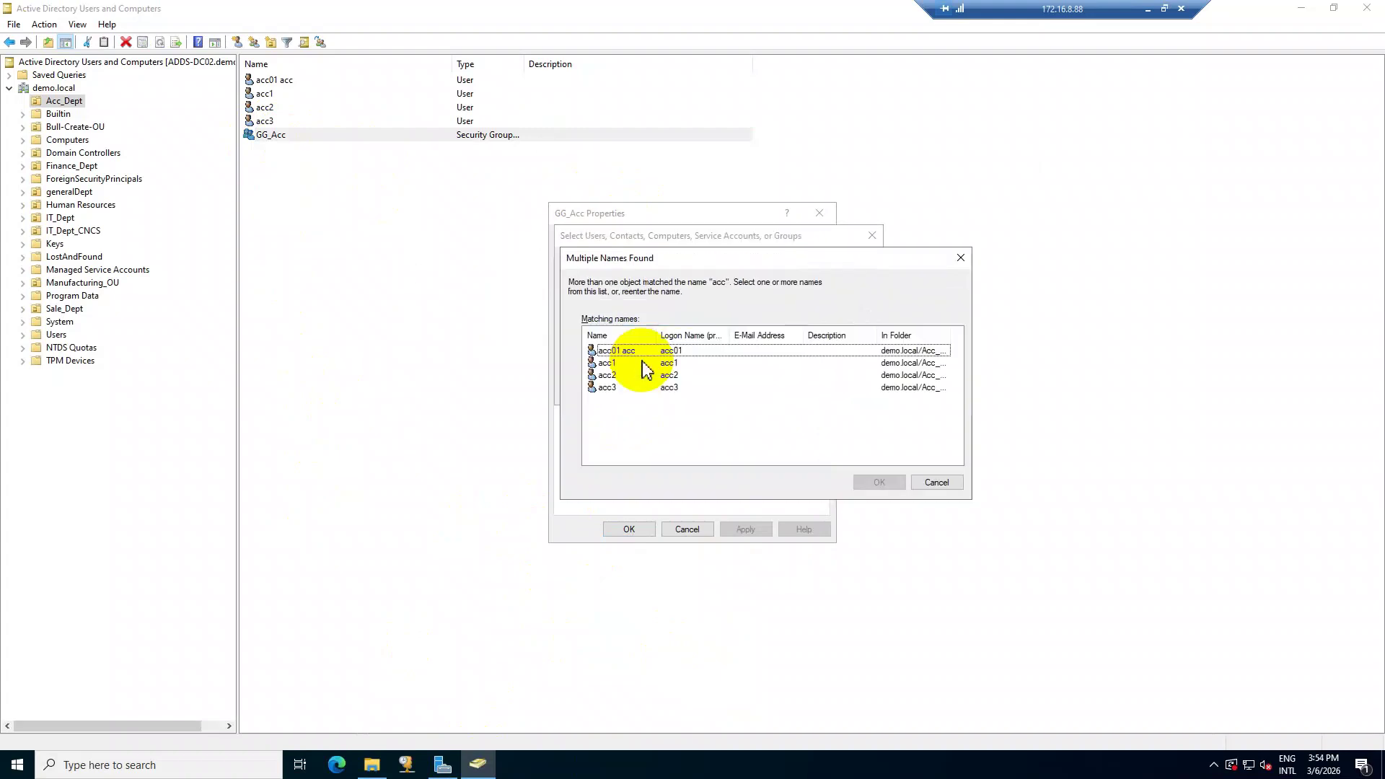
pyautogui.moveTo(650, 428); pyautogui.dragTo(603, 355)
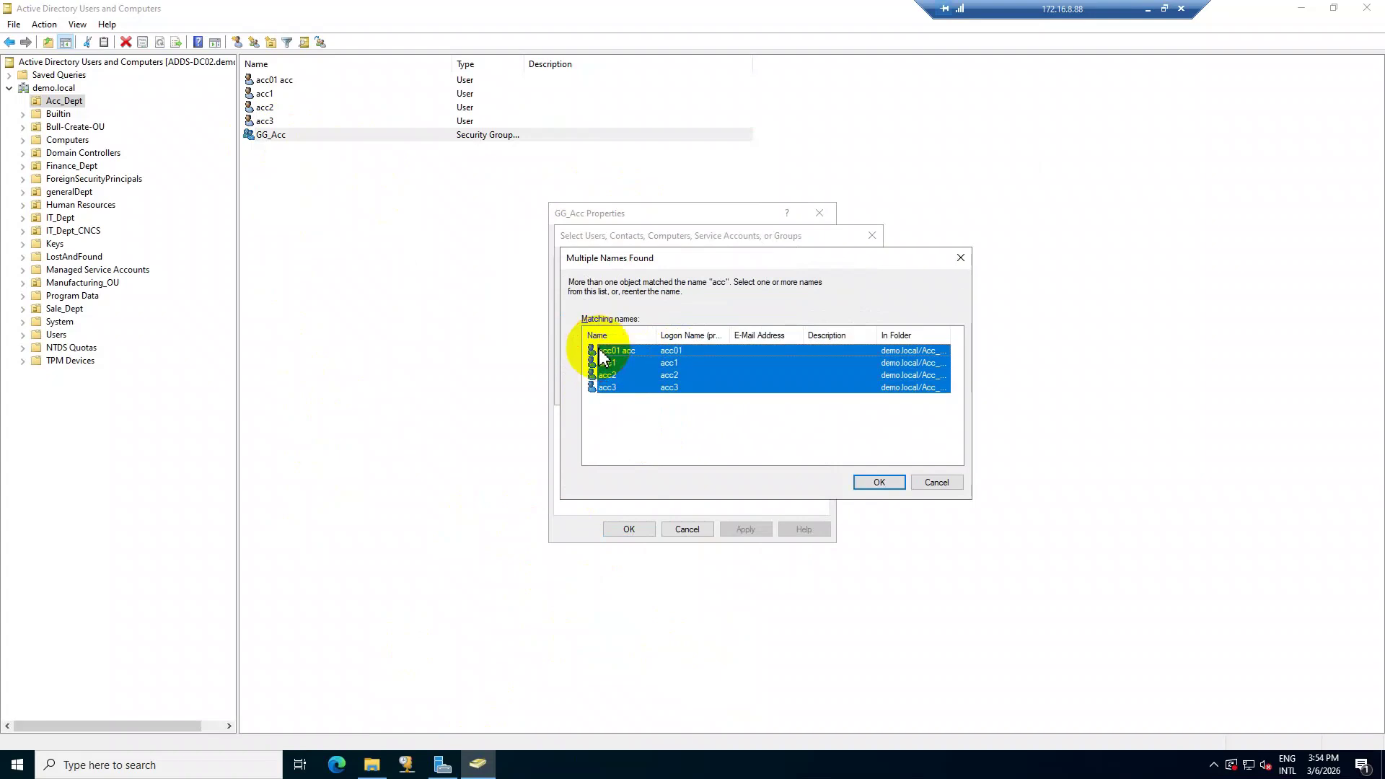
pyautogui.click(879, 483)
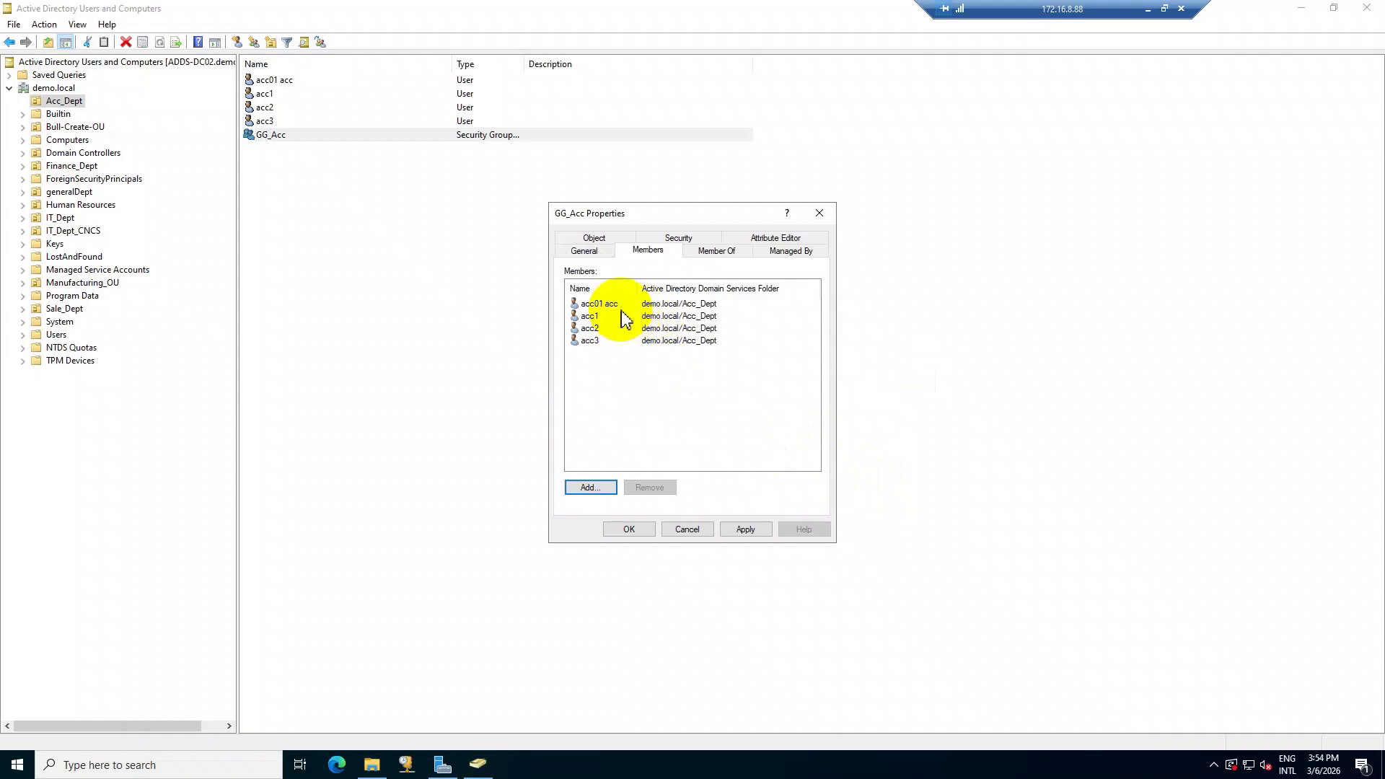
pyautogui.click(762, 535)
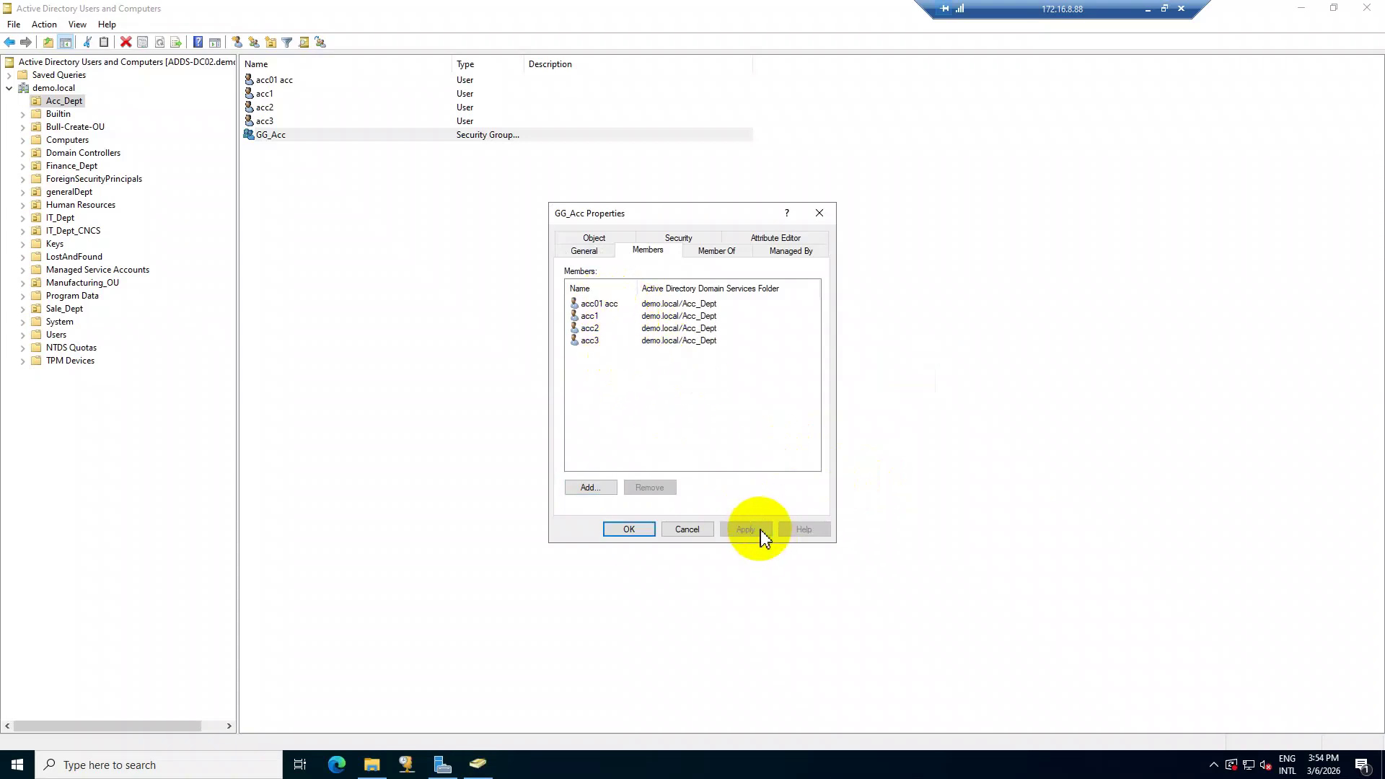
pyautogui.click(625, 530)
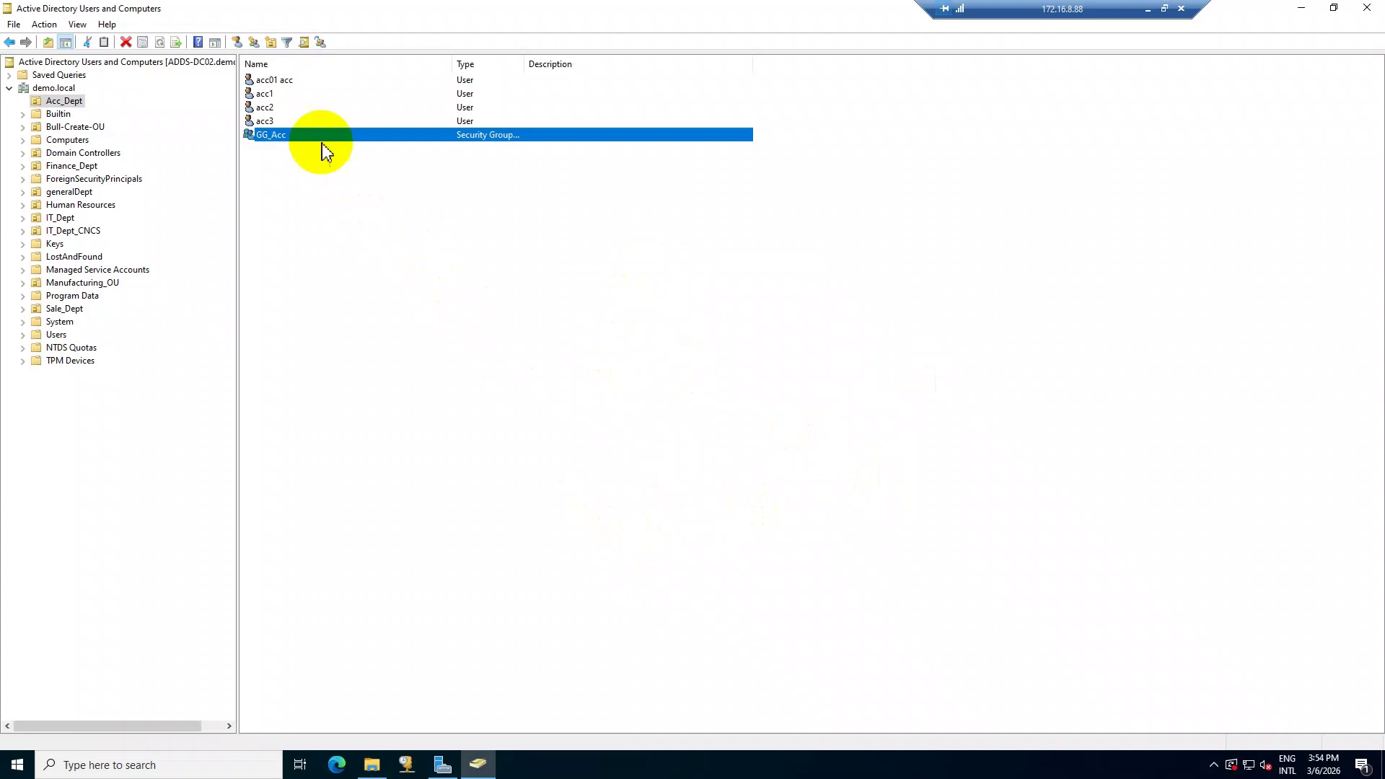
# Return to the win11-CL01 client and close the Acc-Info browsing window.
pyautogui.click(372, 765)
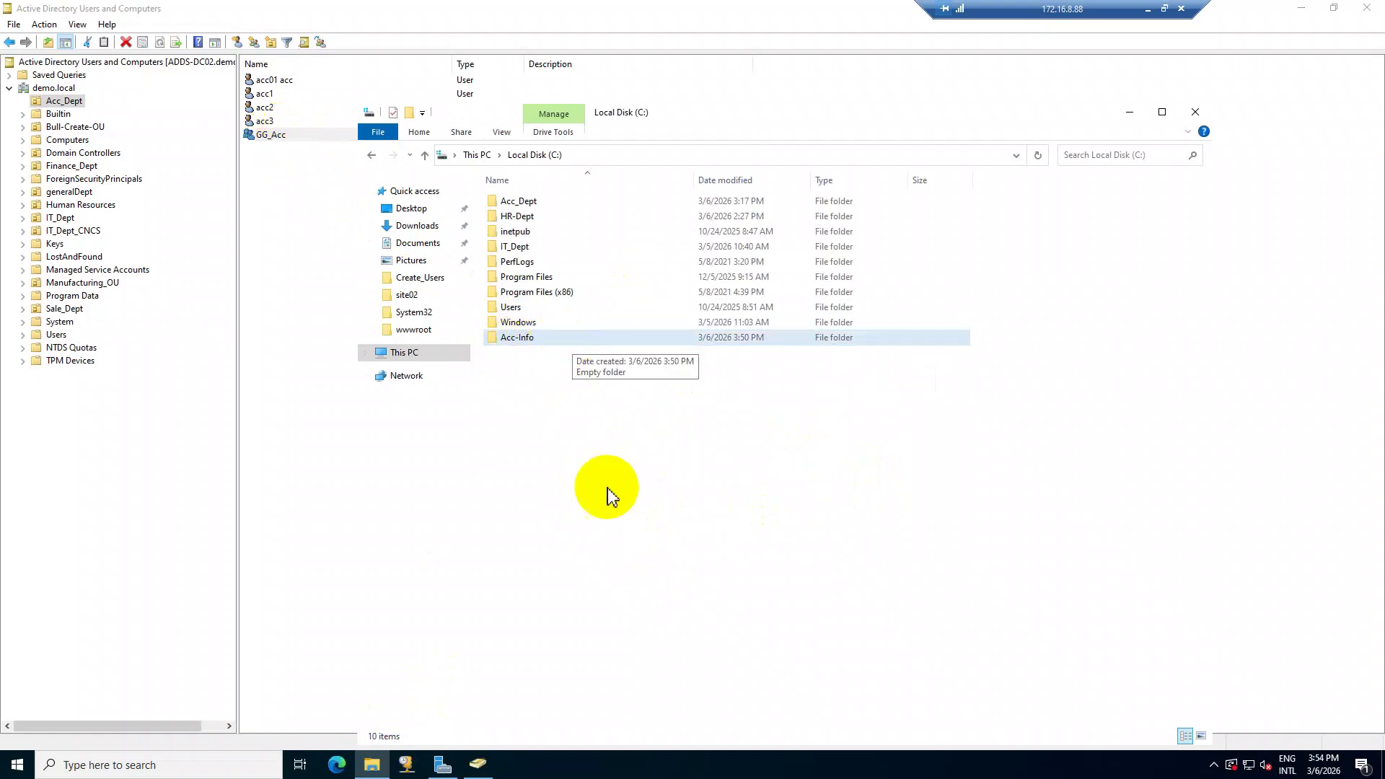
pyautogui.click(1148, 9)
pyautogui.moveTo(549, 763)
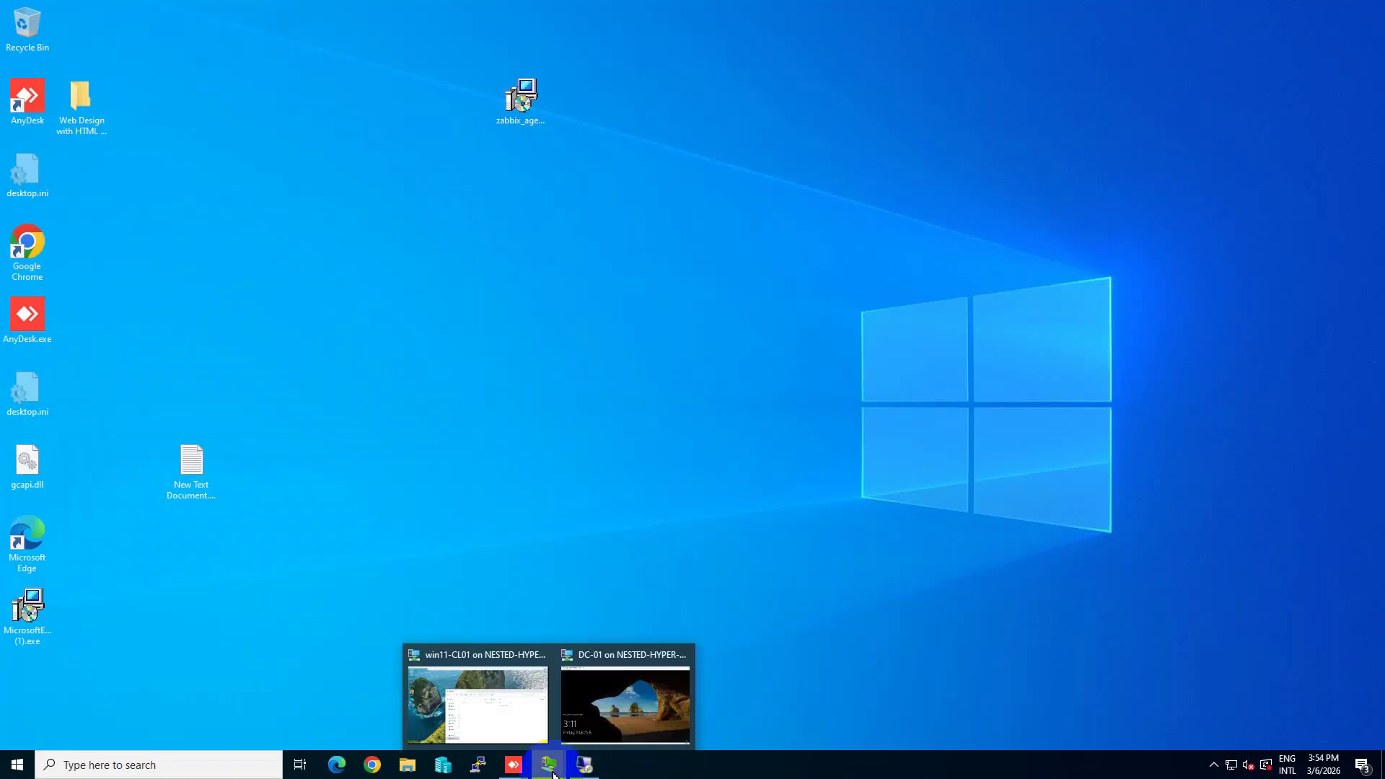
pyautogui.click(492, 710)
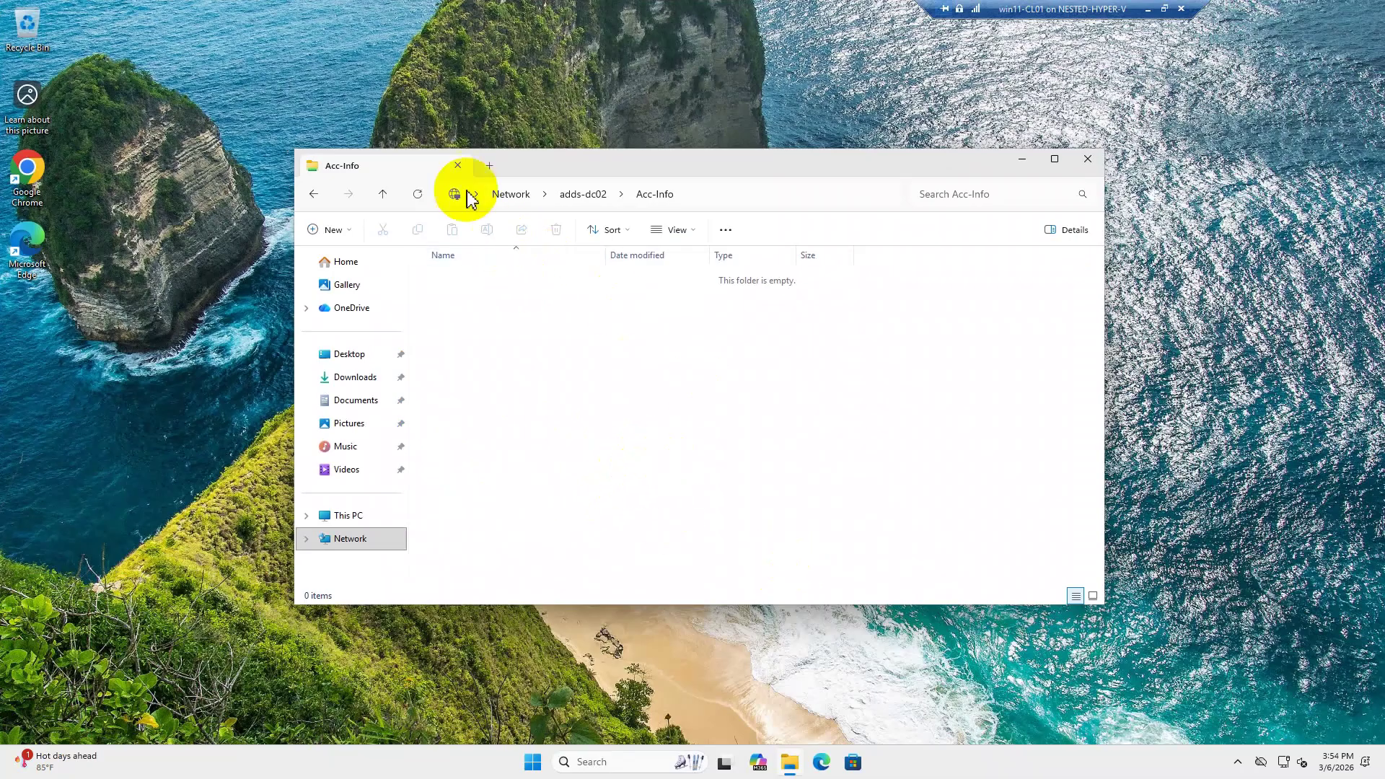
pyautogui.click(459, 167)
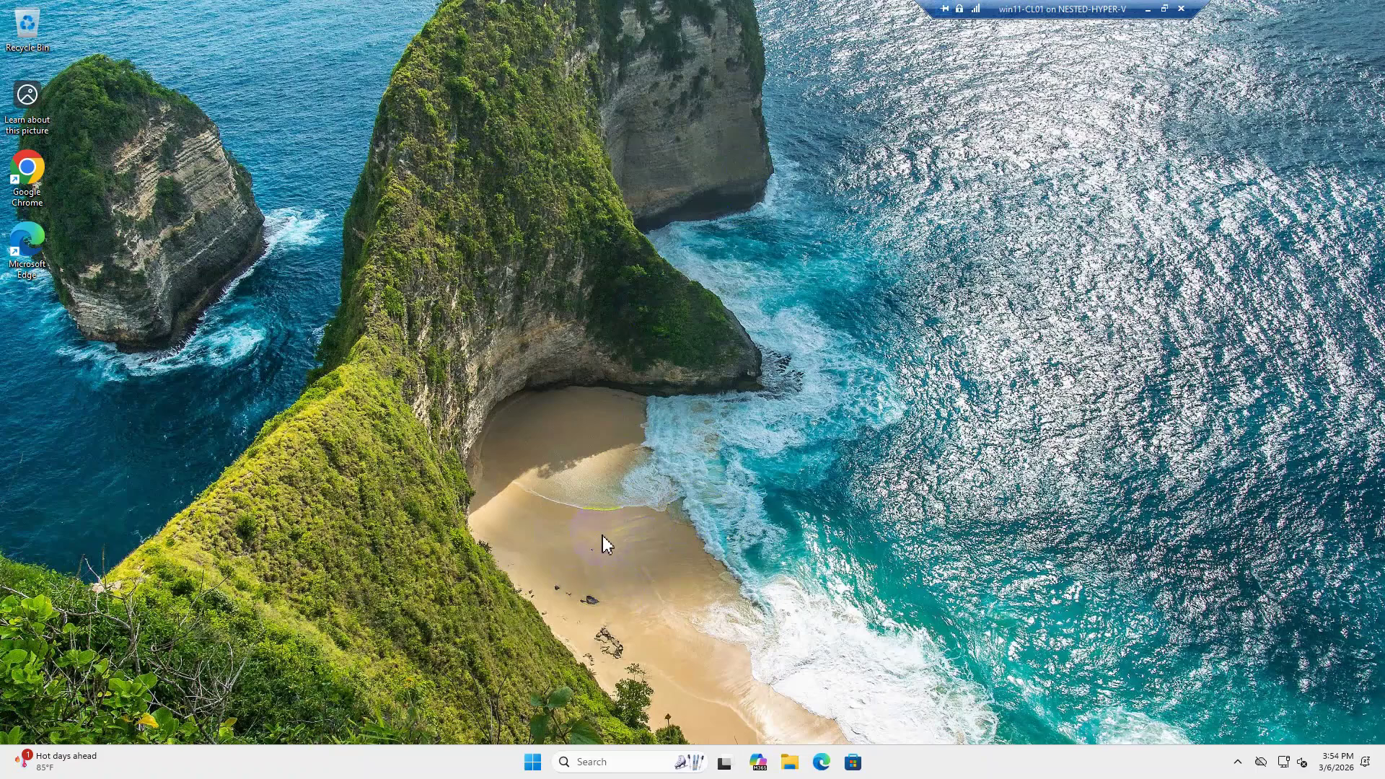
# Sign acc1 out from the Start menu account options.
pyautogui.click(533, 763)
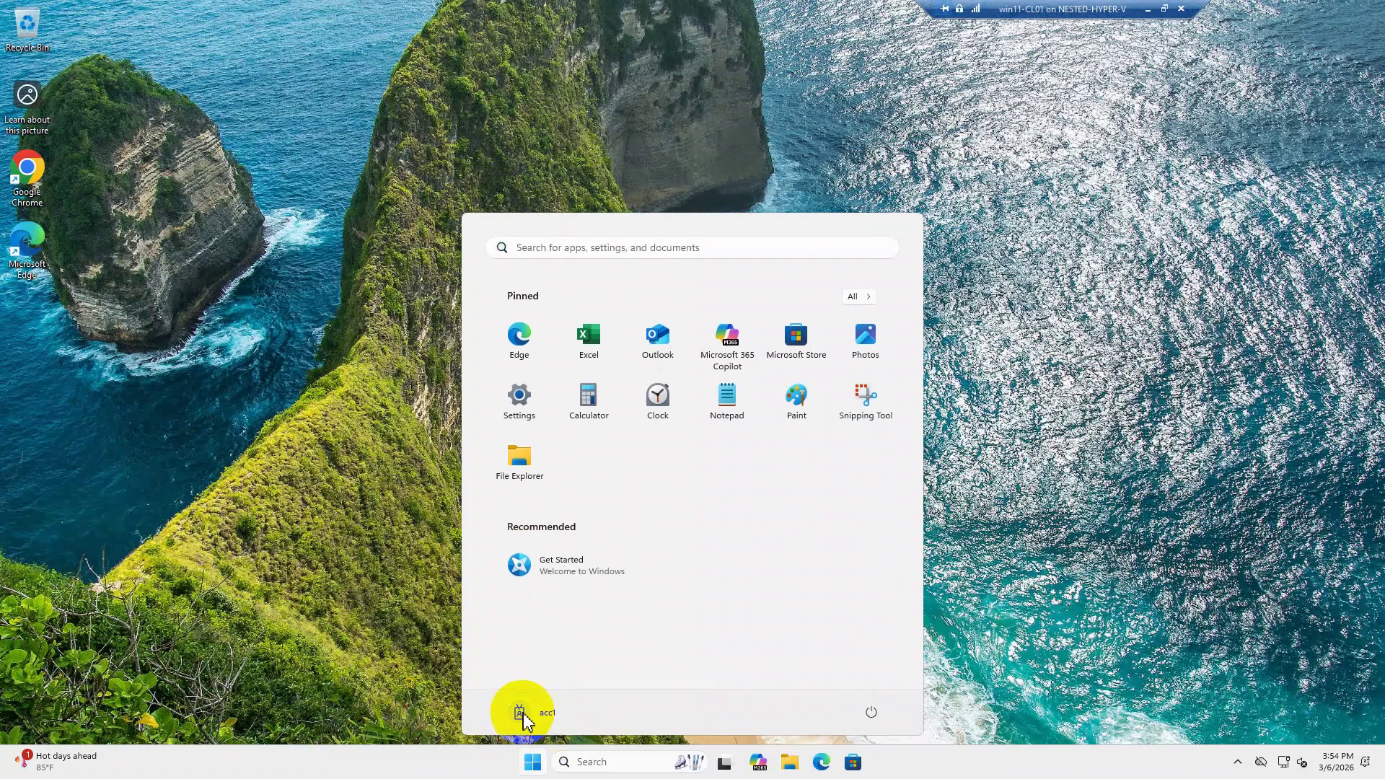
pyautogui.click(525, 718)
pyautogui.click(669, 622)
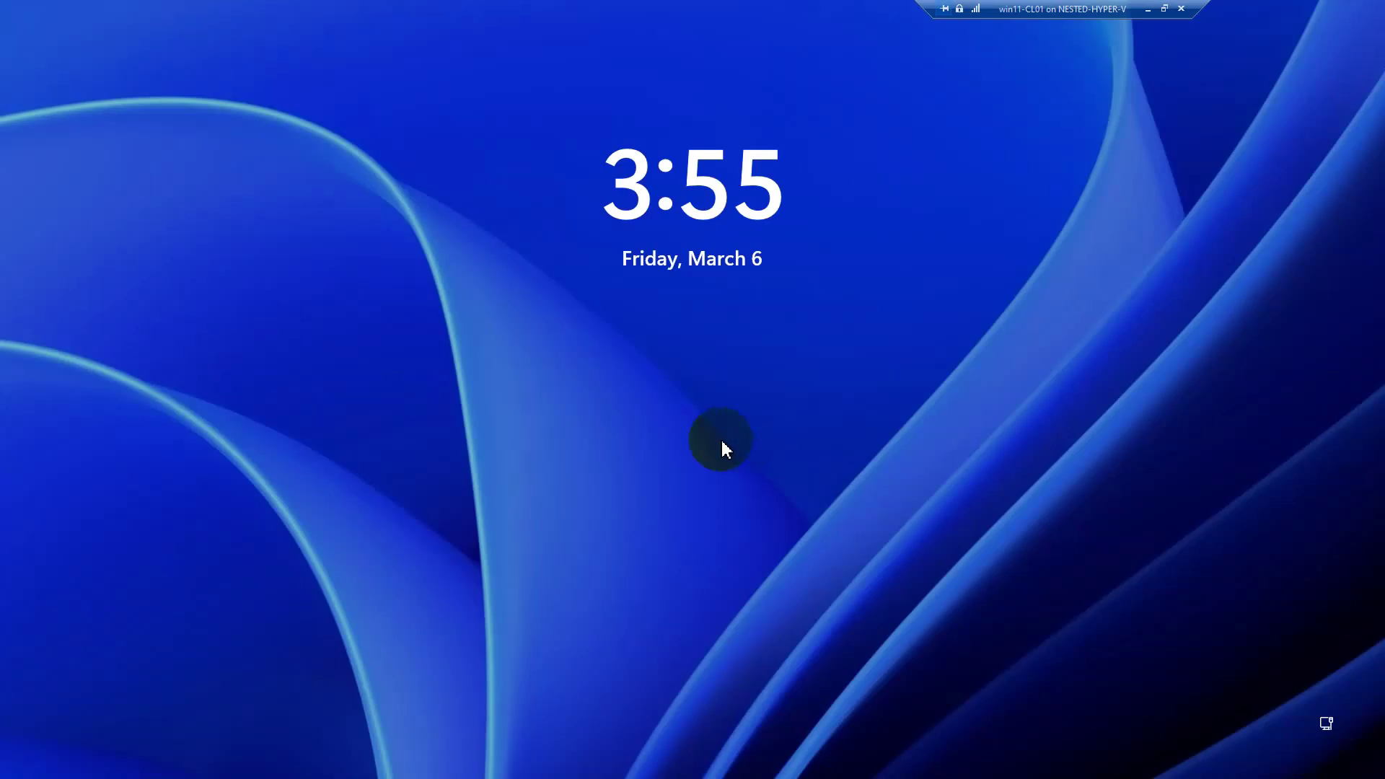
# Sign back in as acc1 by entering its password at the lock screen.
pyautogui.click(721, 439)
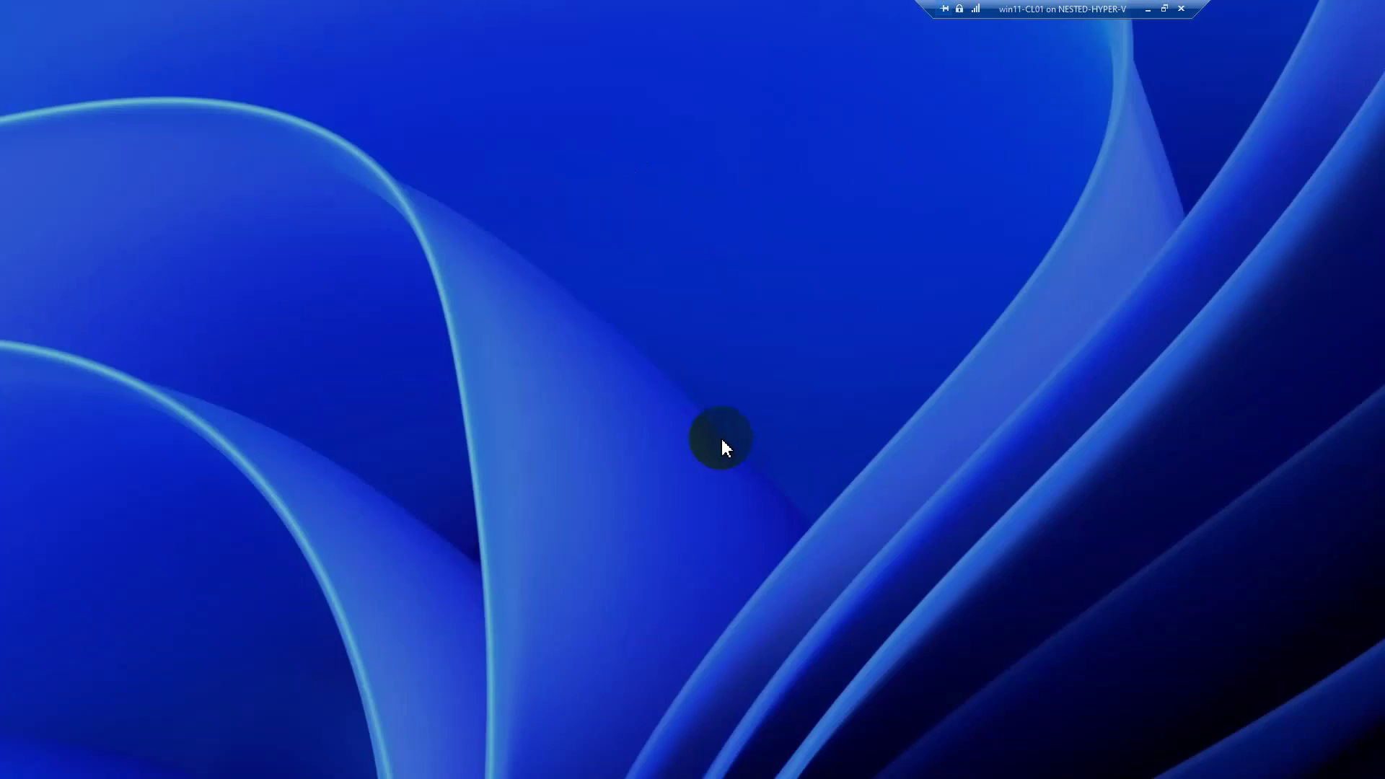
pyautogui.write('••••••')
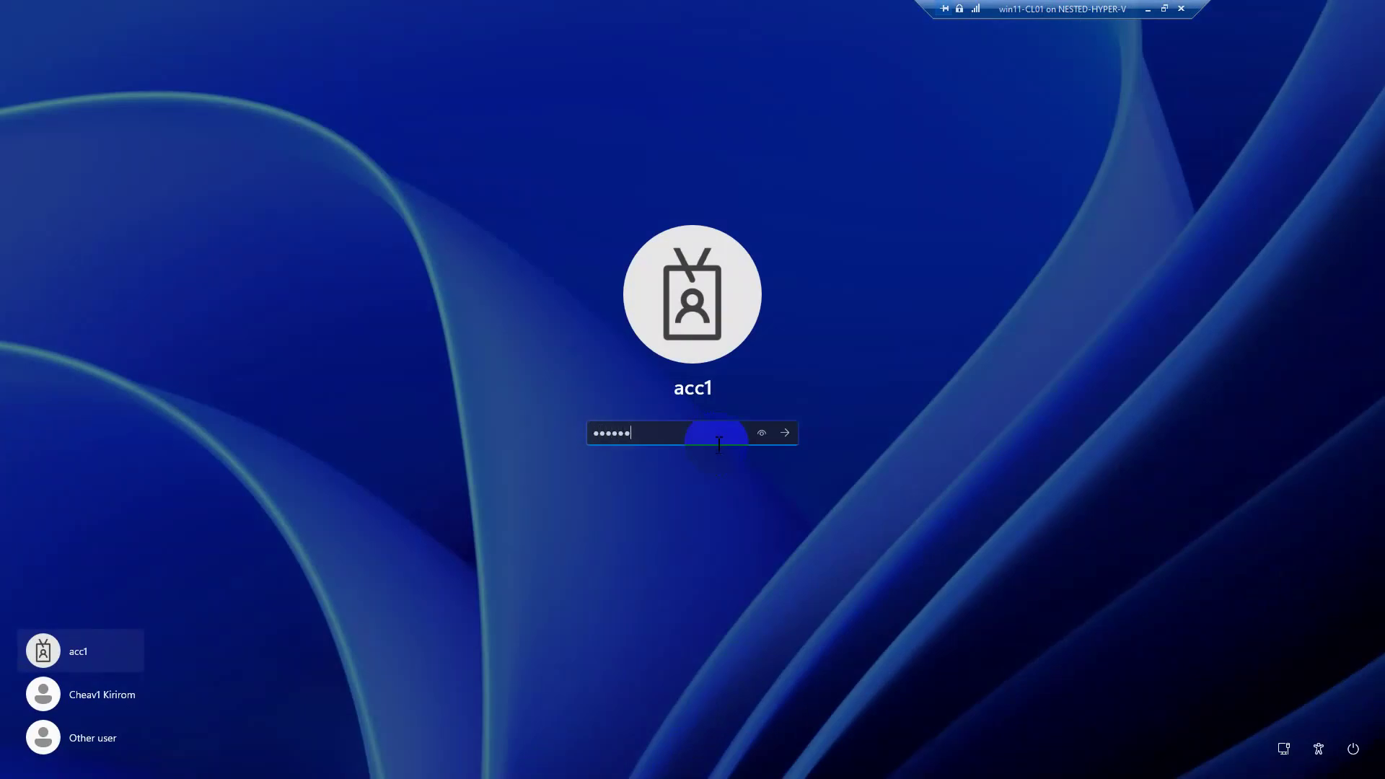
pyautogui.press('Return')
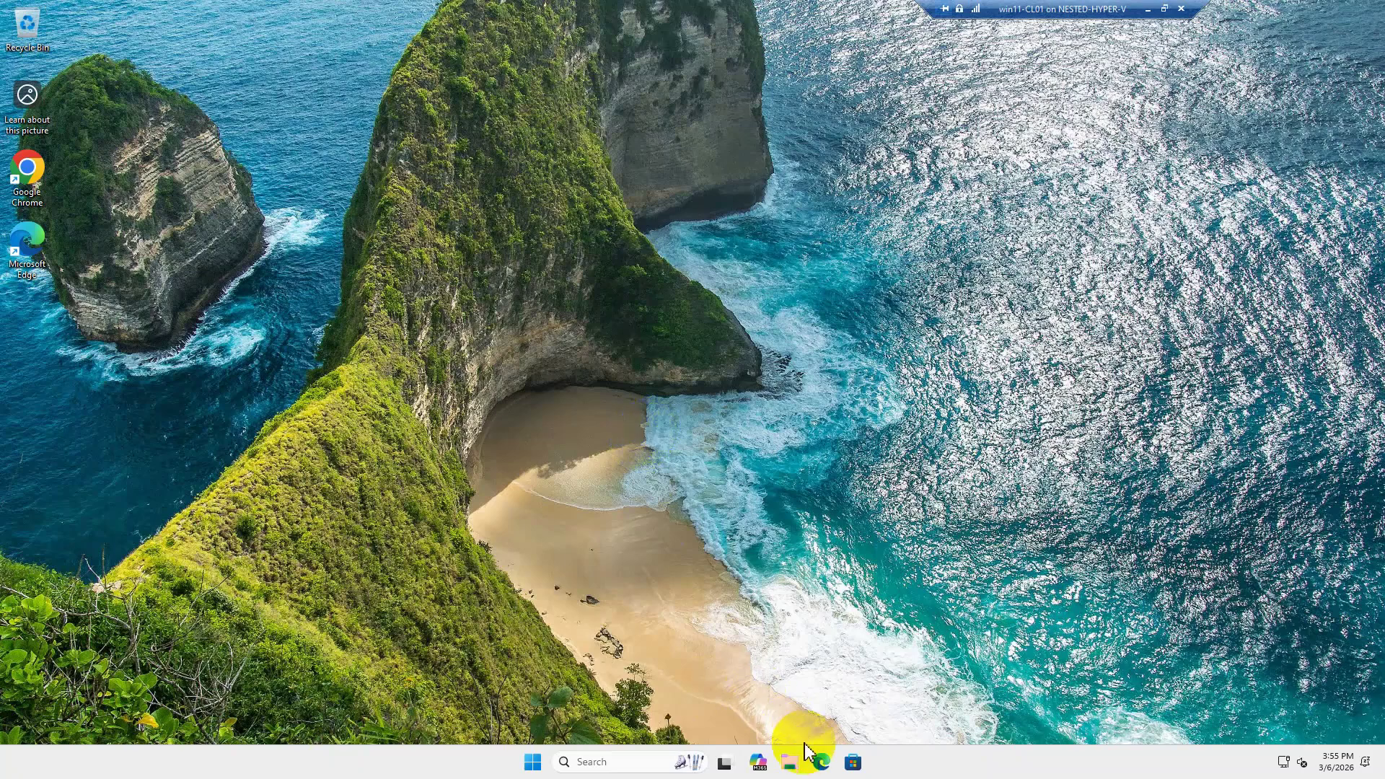
# In File Explorer, browse to the \\adds-dc02\ shares through the address bar.
pyautogui.click(794, 763)
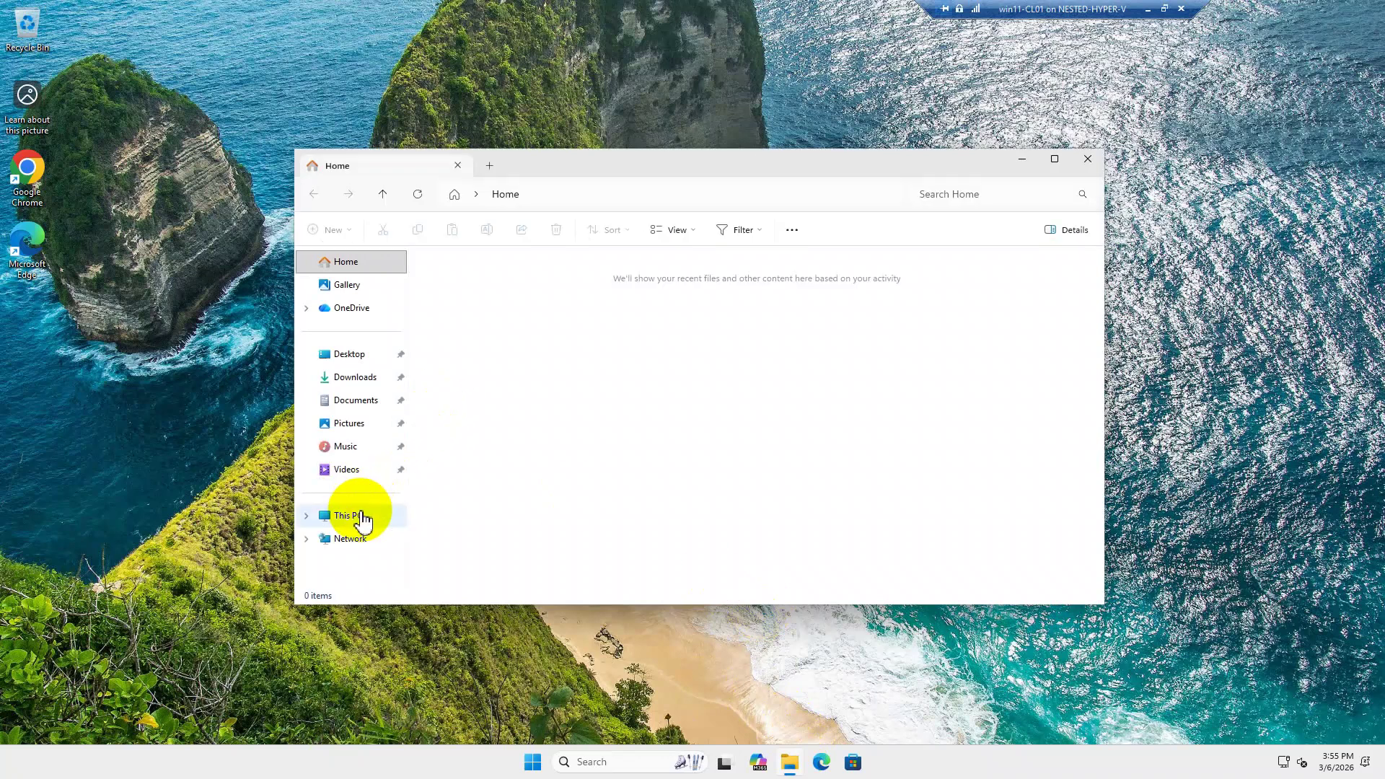
pyautogui.click(358, 517)
pyautogui.click(618, 193)
pyautogui.write('\\')
pyautogui.press('Down')
pyautogui.write('\\')
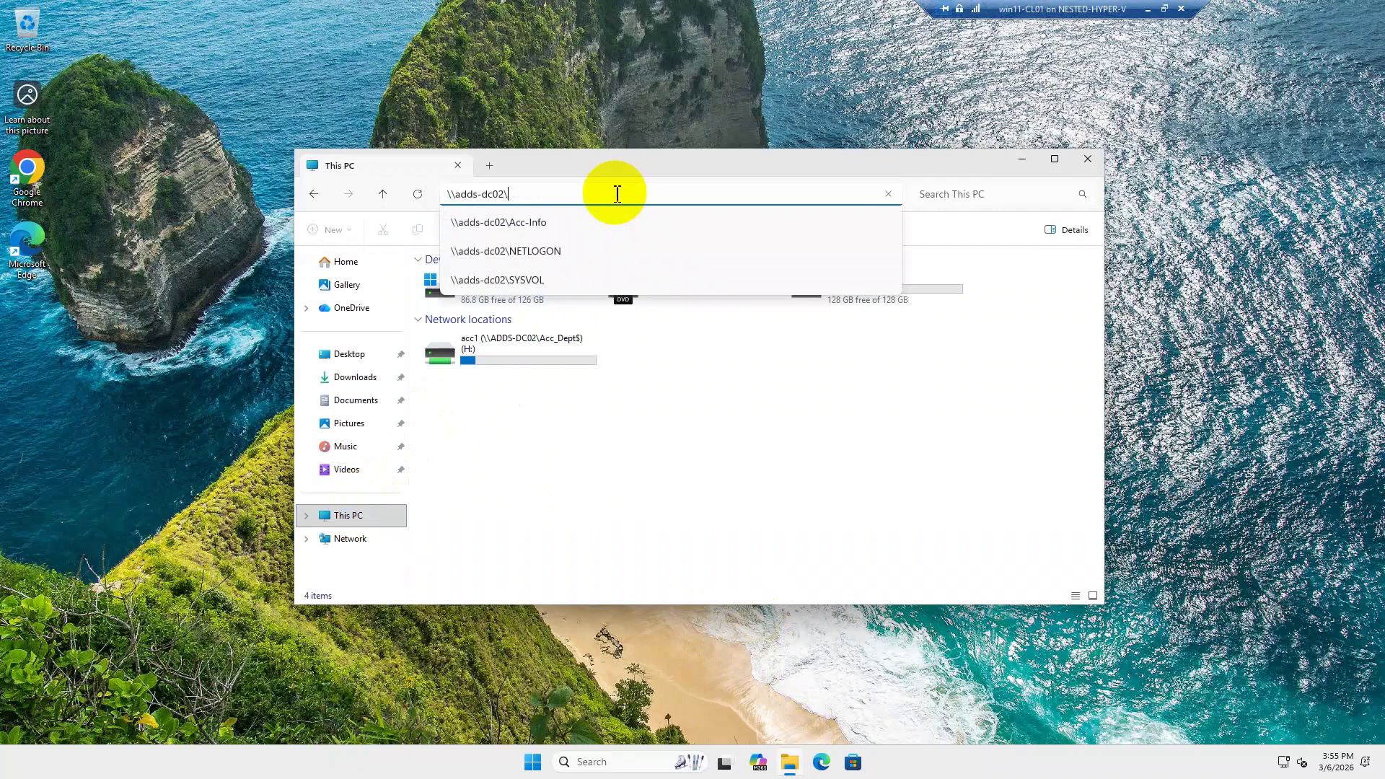
pyautogui.press('Return')
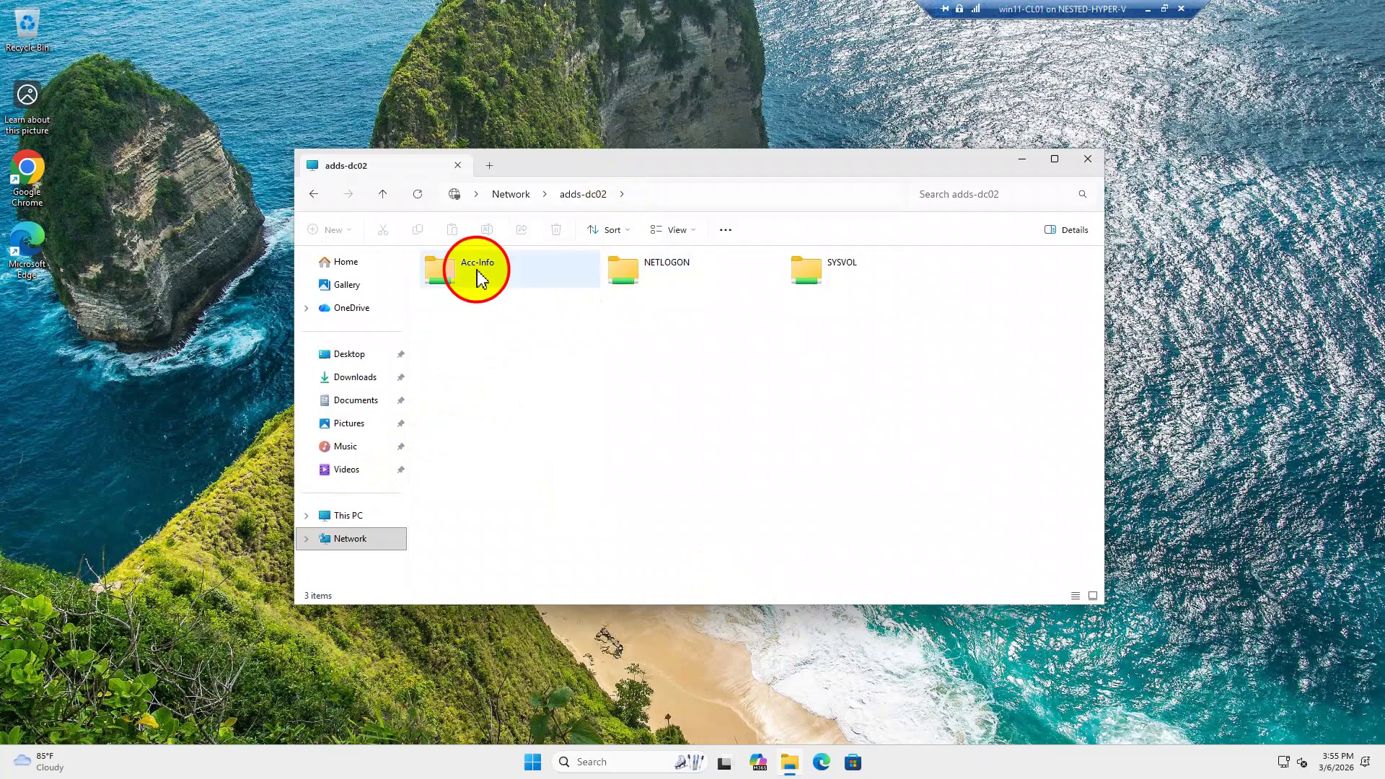
# Create a new folder named info inside the Acc-Info share.
pyautogui.doubleClick(478, 269)
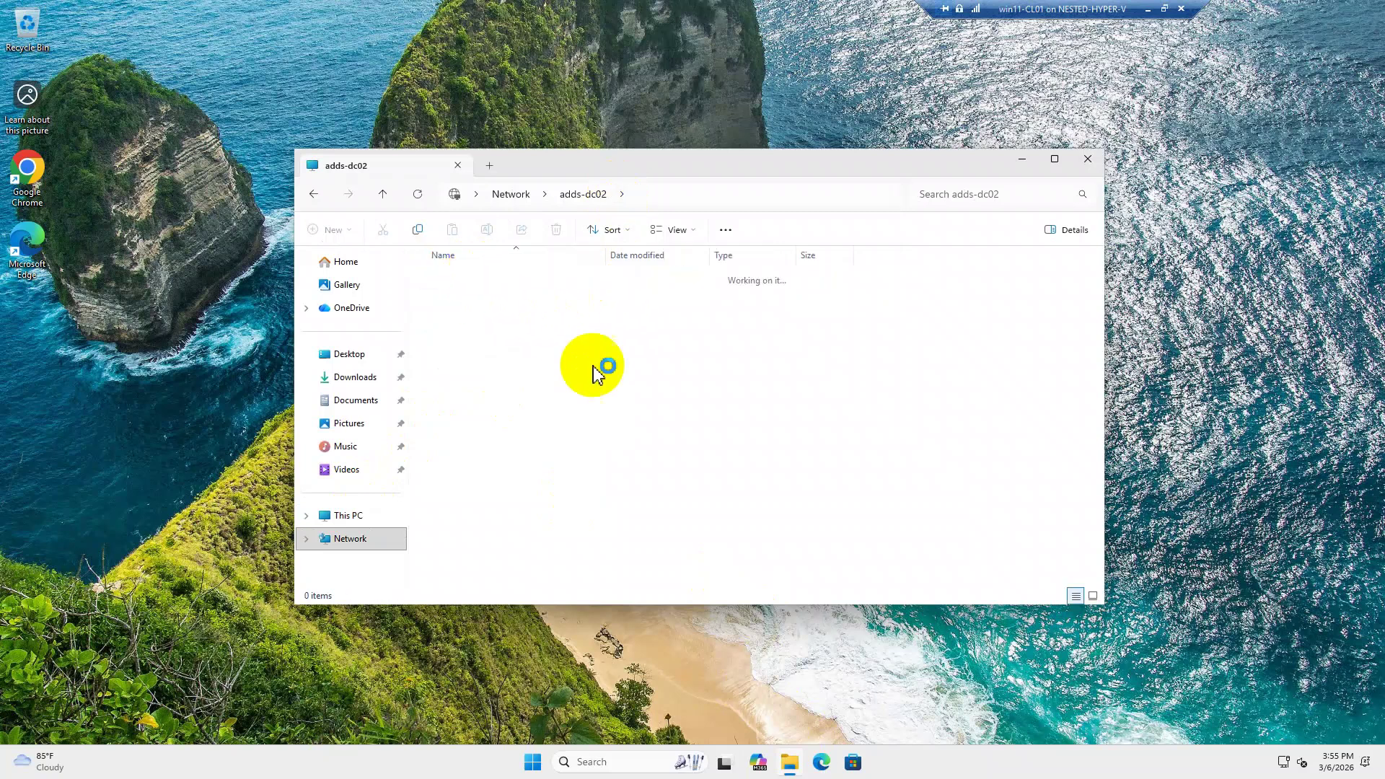
pyautogui.rightClick(534, 345)
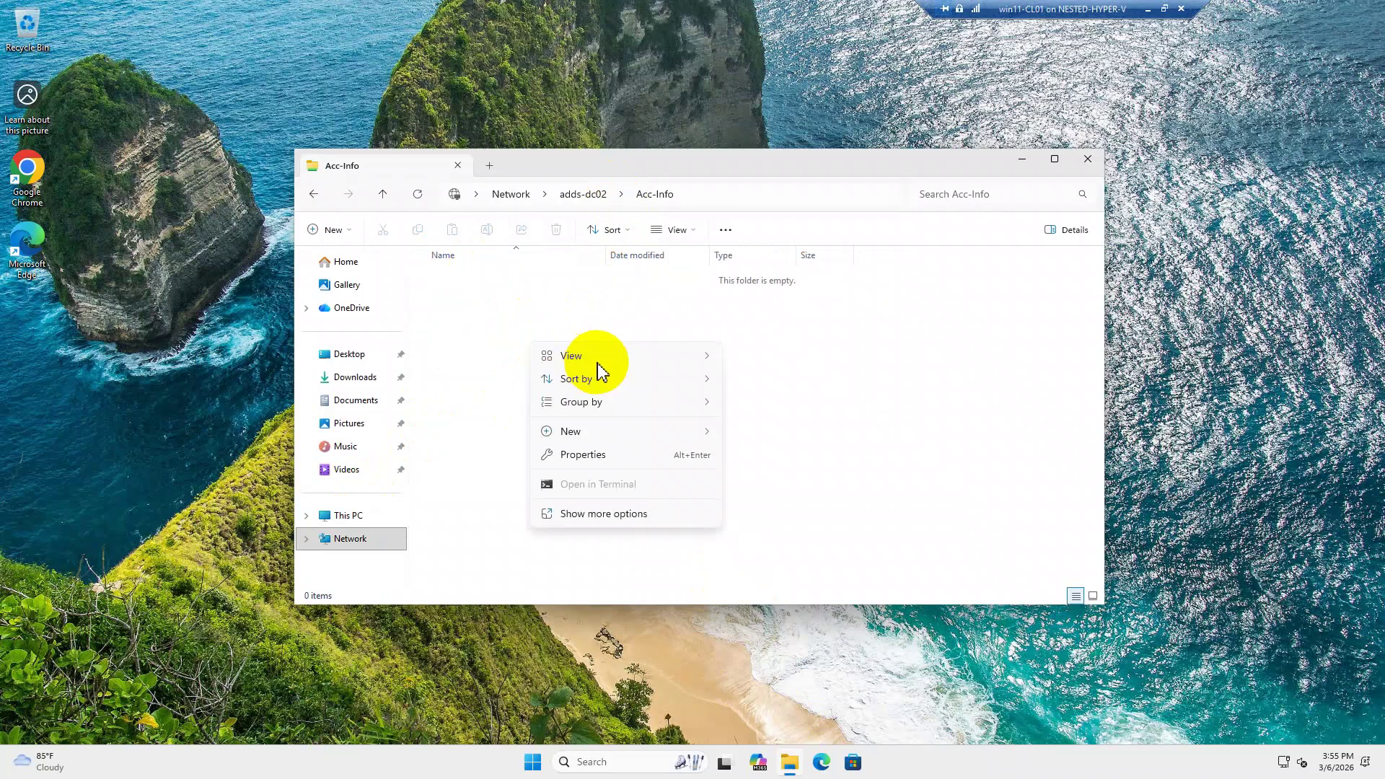
pyautogui.moveTo(635, 433)
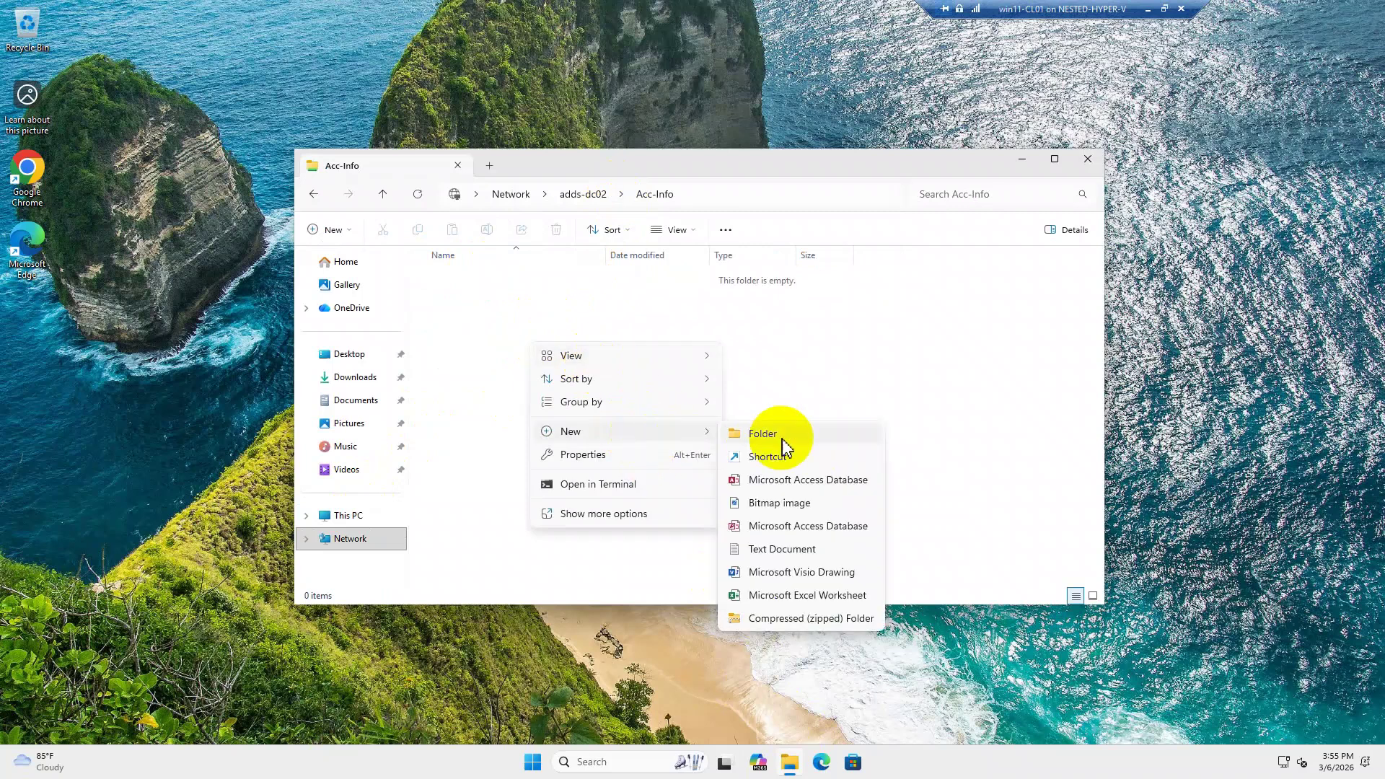
pyautogui.click(783, 442)
pyautogui.click(548, 330)
pyautogui.click(468, 281)
pyautogui.click(470, 280)
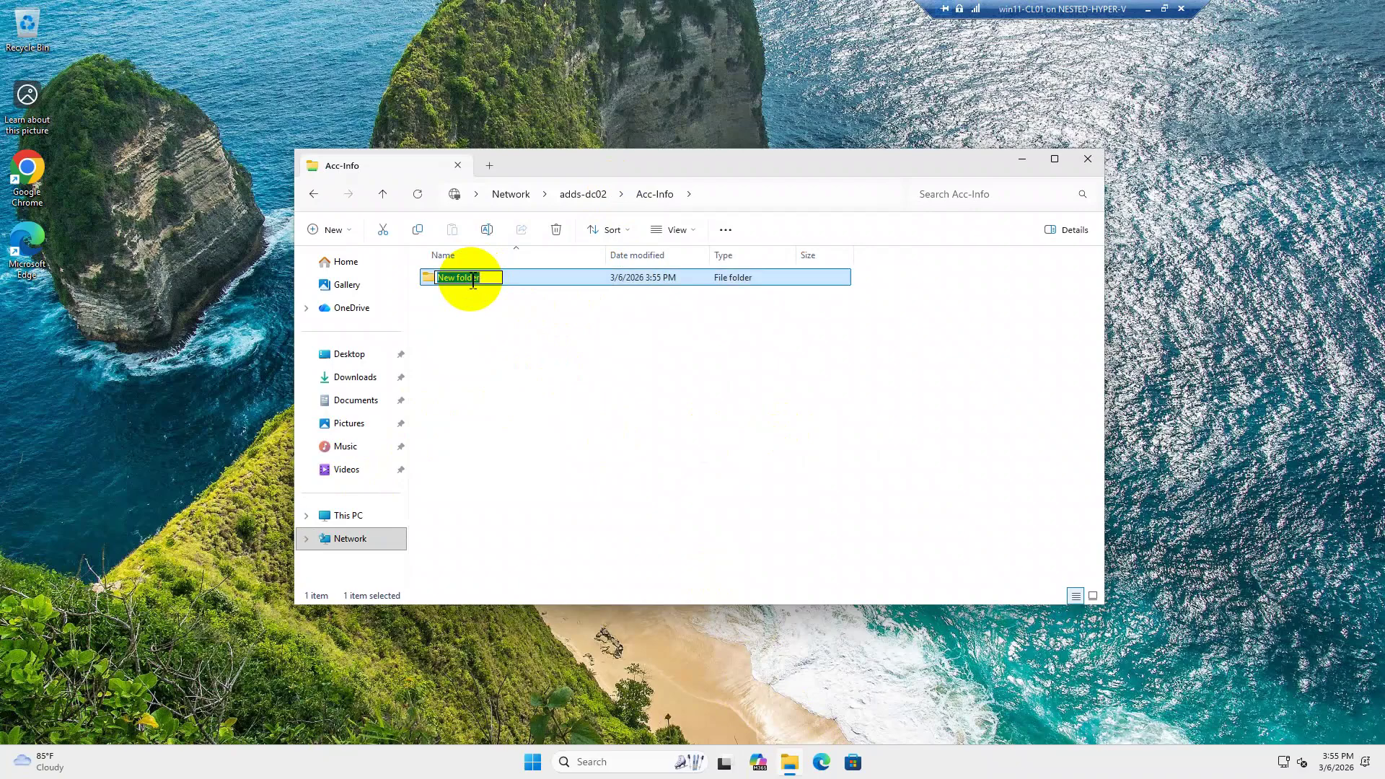
pyautogui.write('info')
pyautogui.click(496, 321)
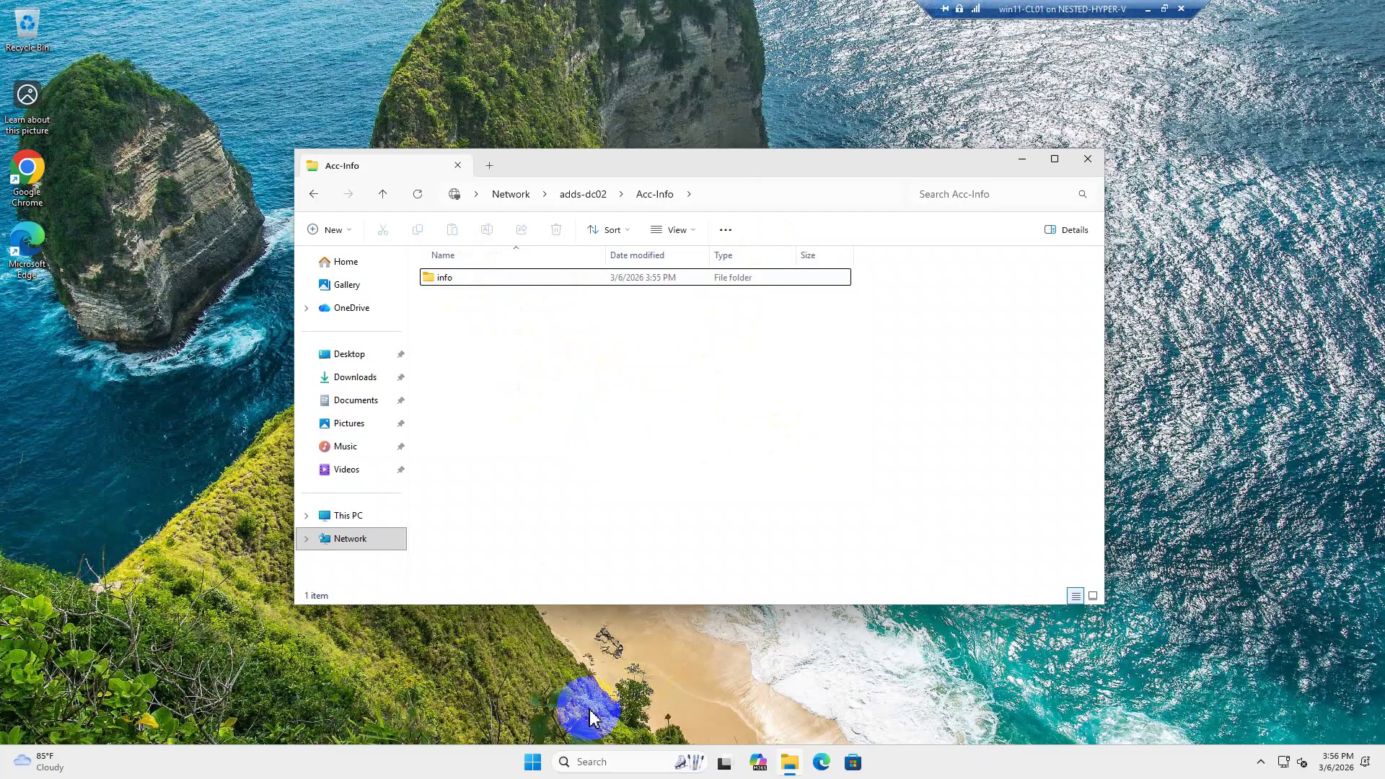
# Sign acc1 out of the Windows 11 client from the Start menu.
pyautogui.click(532, 762)
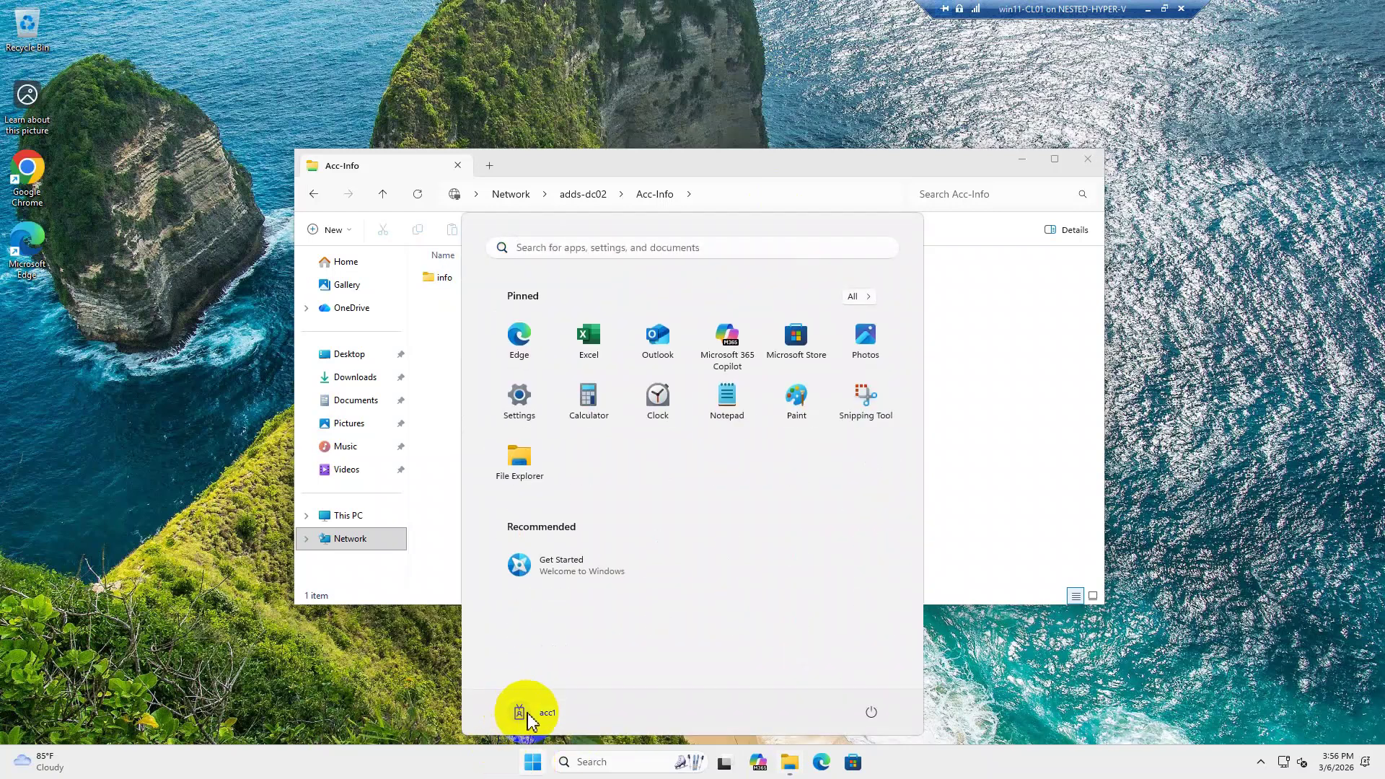
pyautogui.click(543, 717)
pyautogui.click(543, 716)
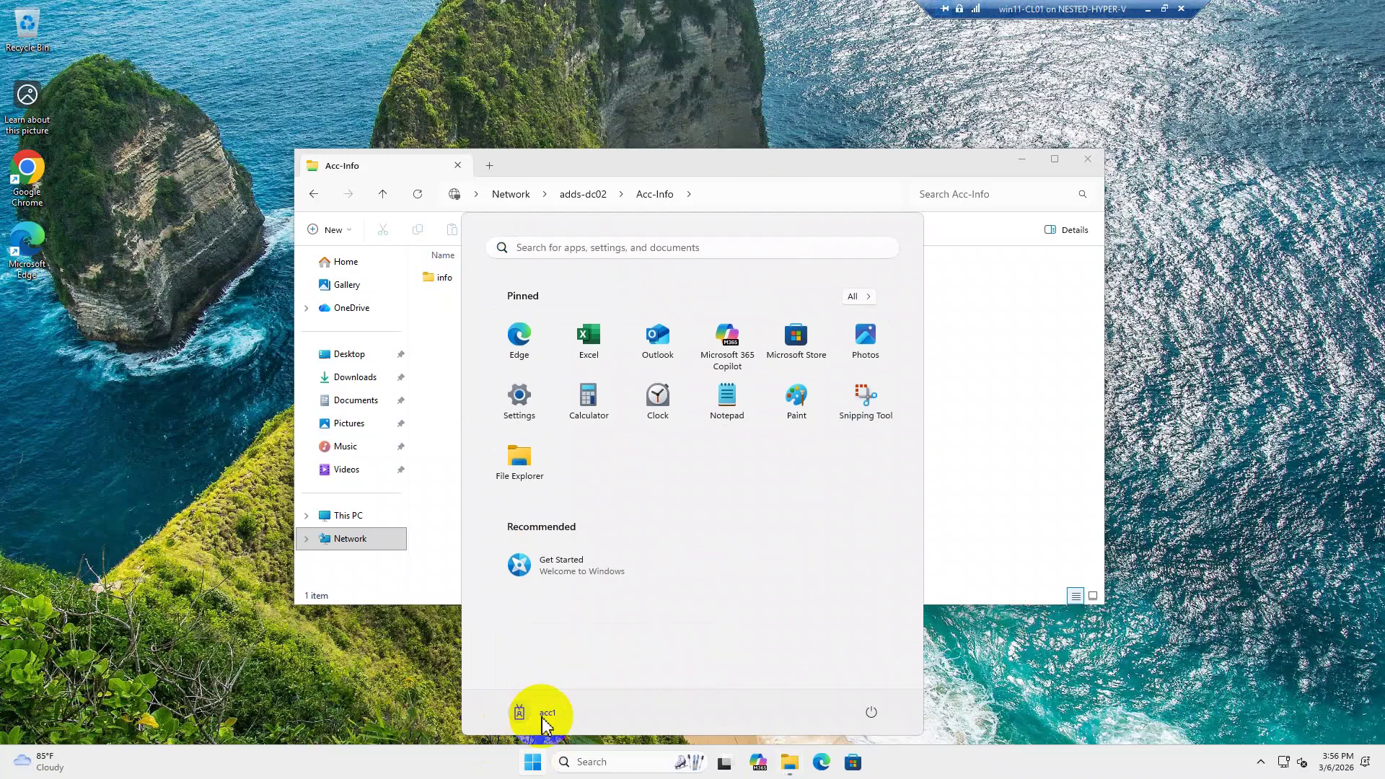
pyautogui.click(520, 716)
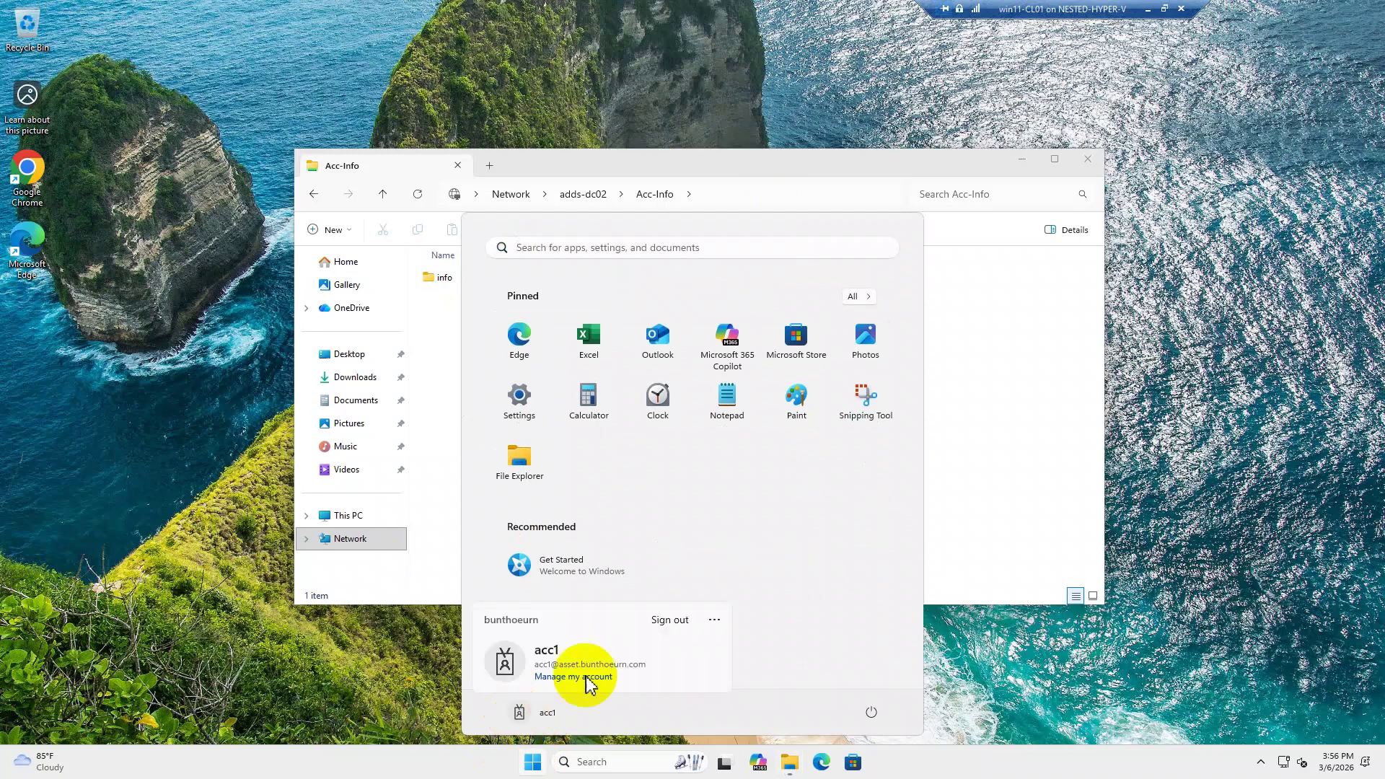
pyautogui.click(675, 630)
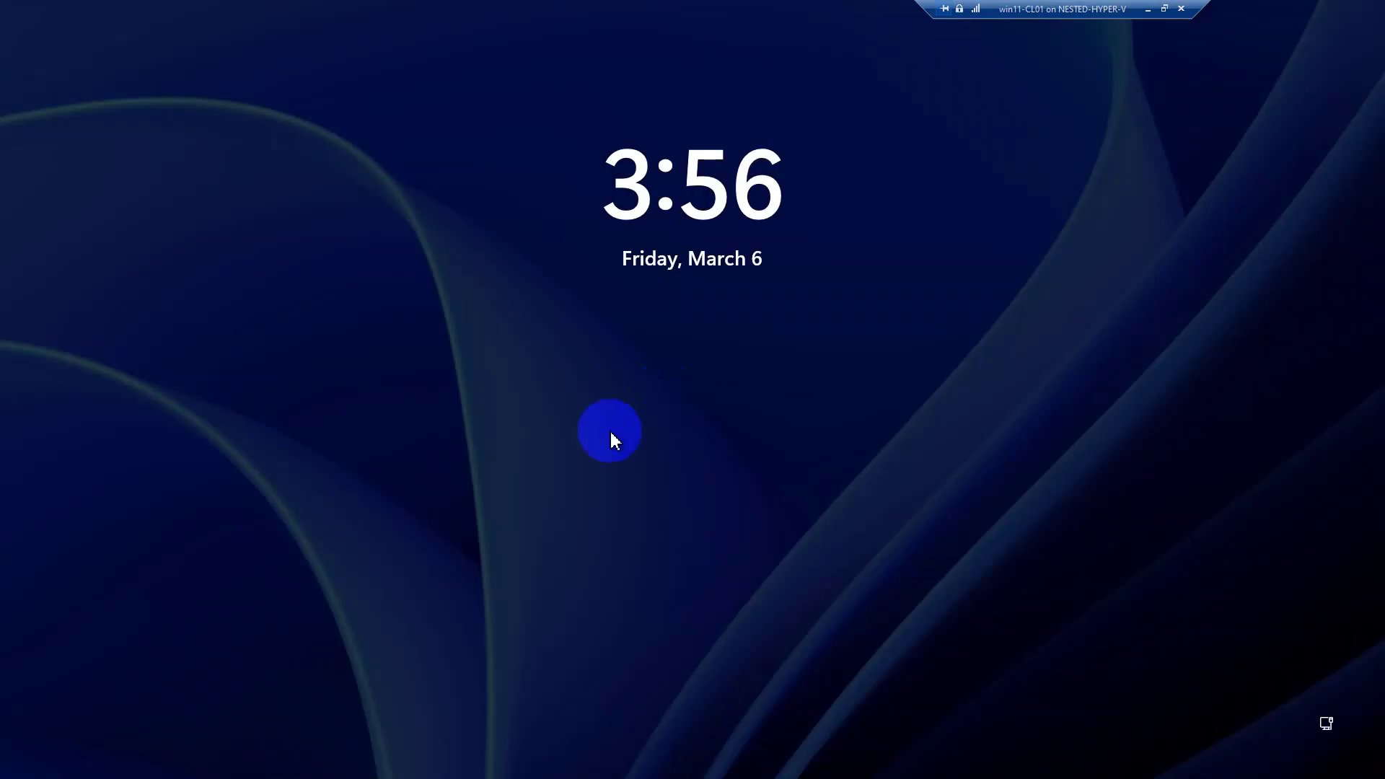
# Sign in as Other user acc2 with the account password.
pyautogui.click(570, 451)
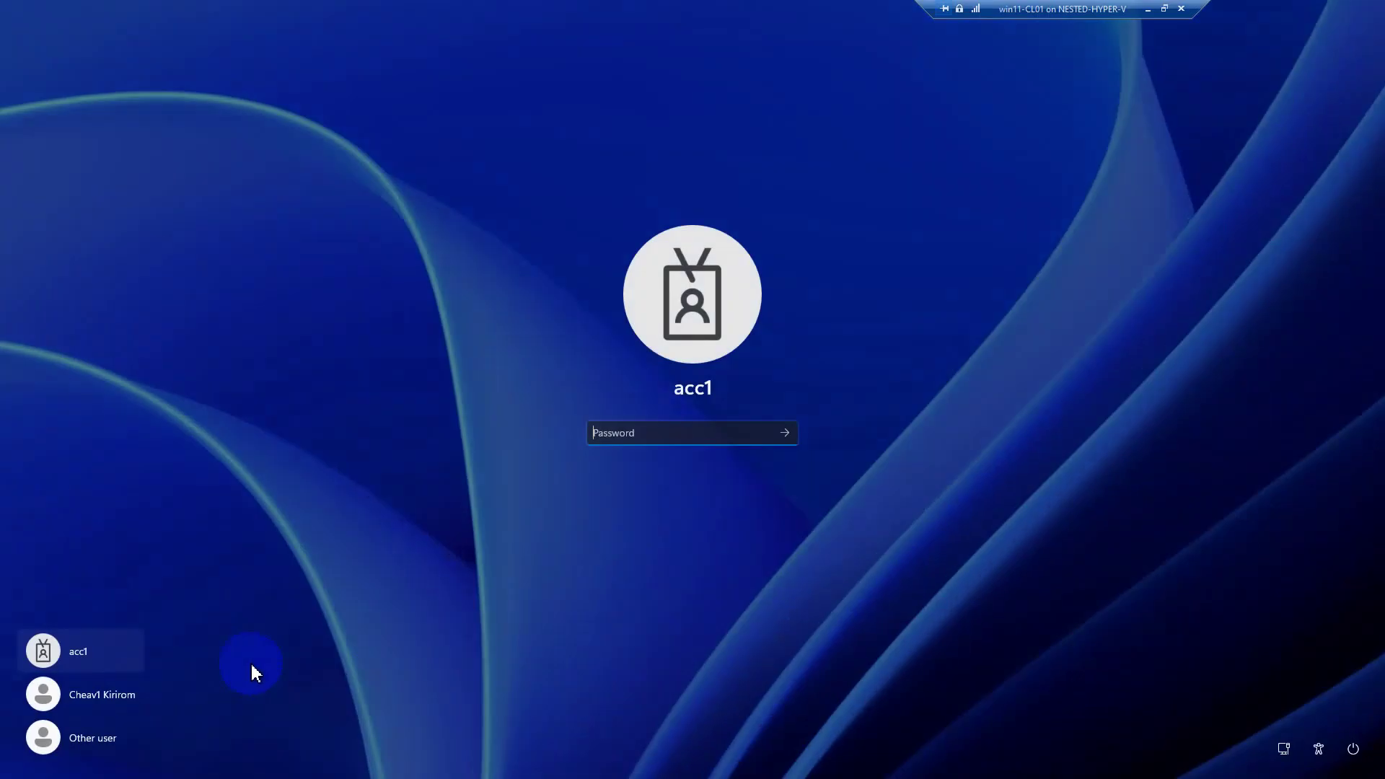
pyautogui.click(114, 737)
pyautogui.write('ac')
pyautogui.press('BackSpace')
pyautogui.press('BackSpace')
pyautogui.write('a')
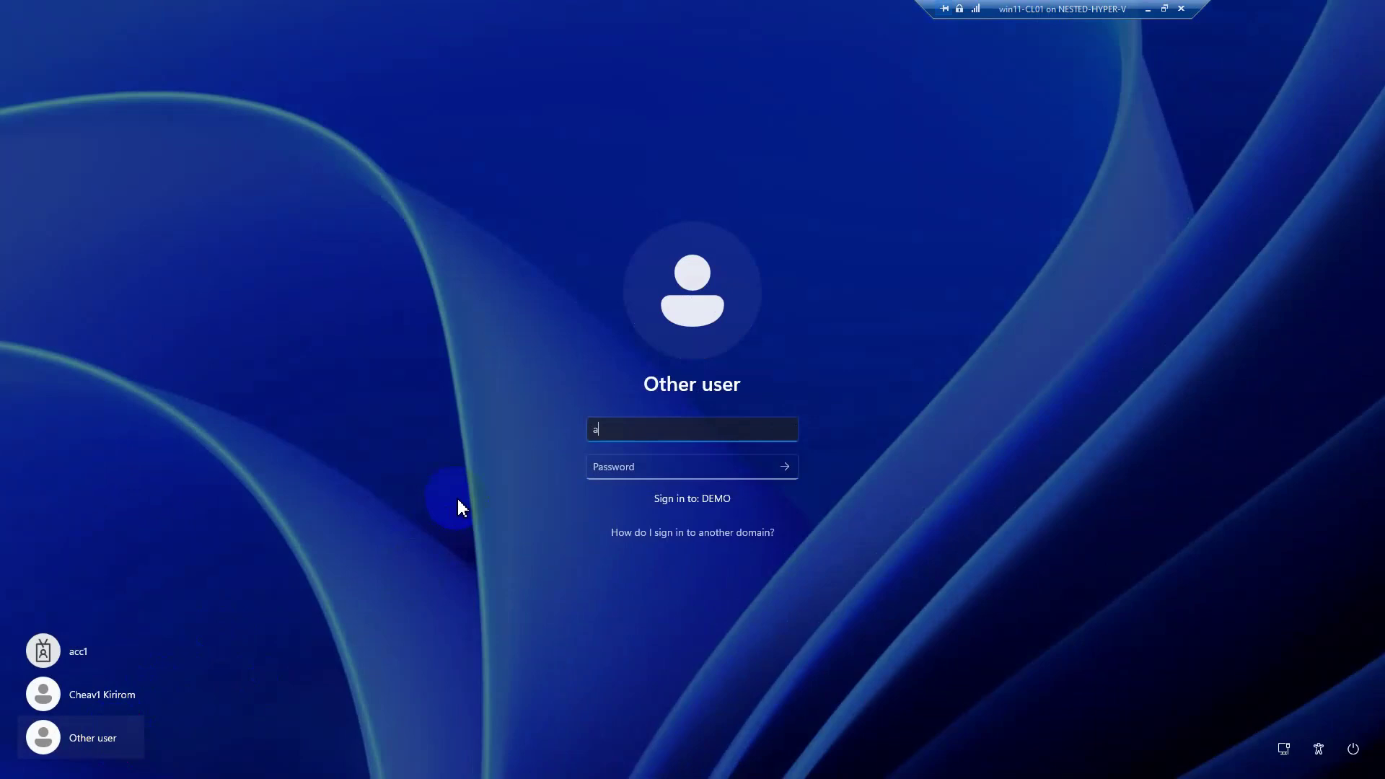
pyautogui.write('cc2')
pyautogui.press('Tab')
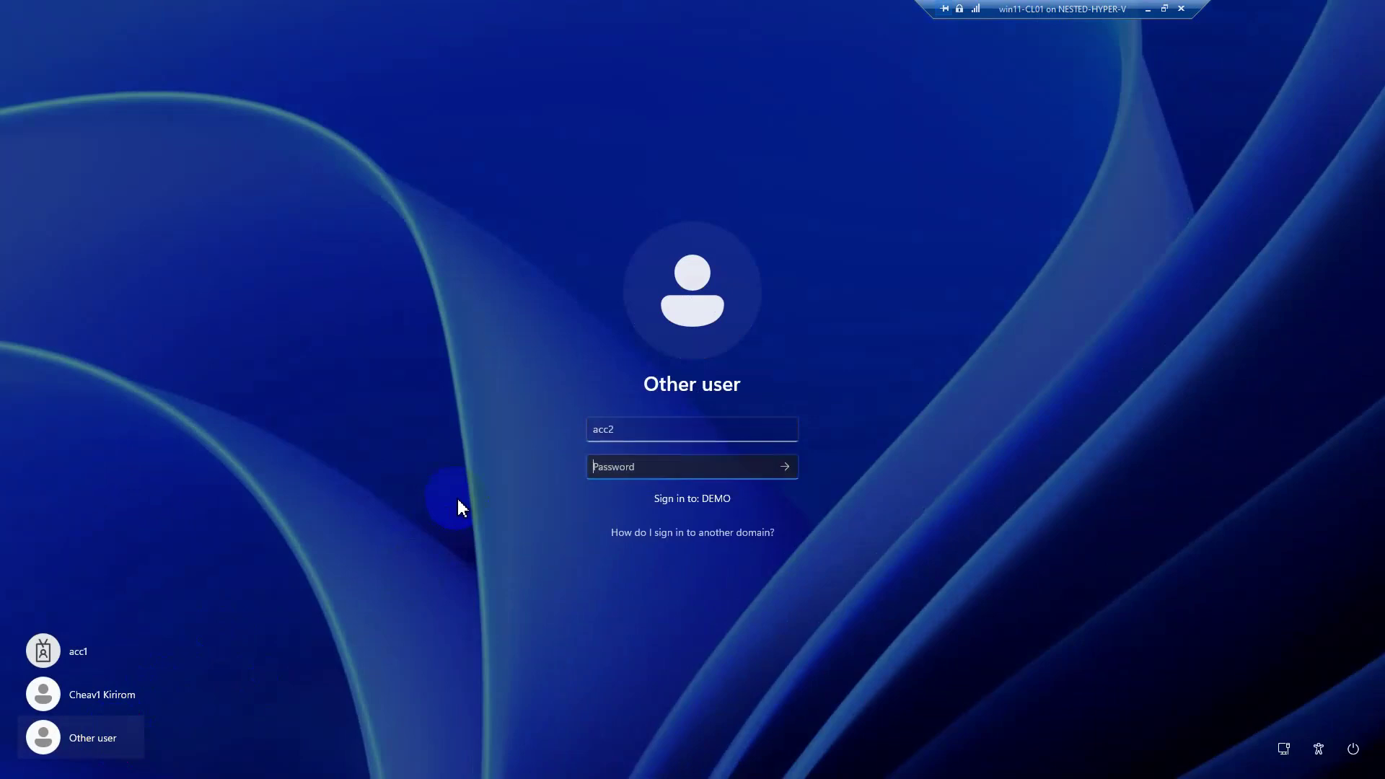
pyautogui.write('Pa$$w0rd')
pyautogui.press('Return')
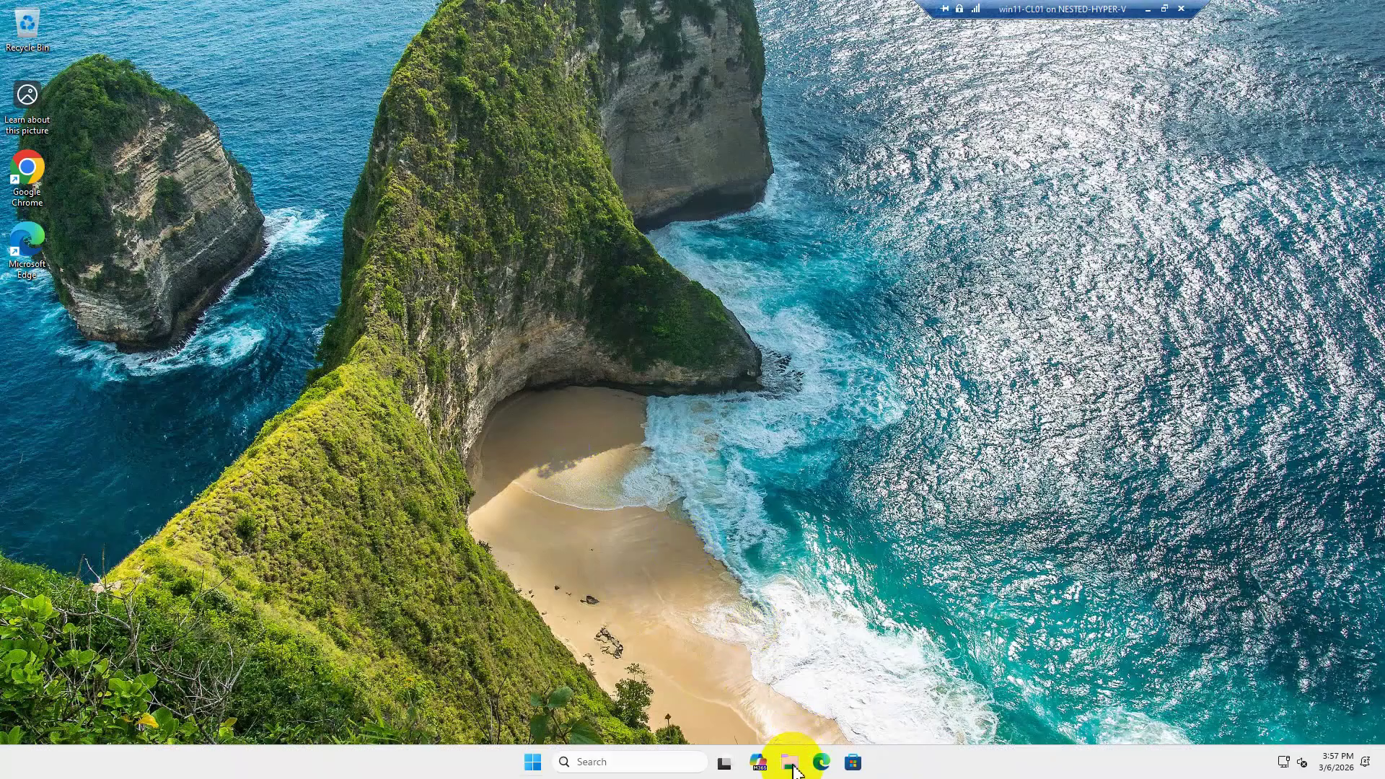
# In File Explorer, go to \\adds-dc02 and open the Acc-Info share.
pyautogui.click(791, 765)
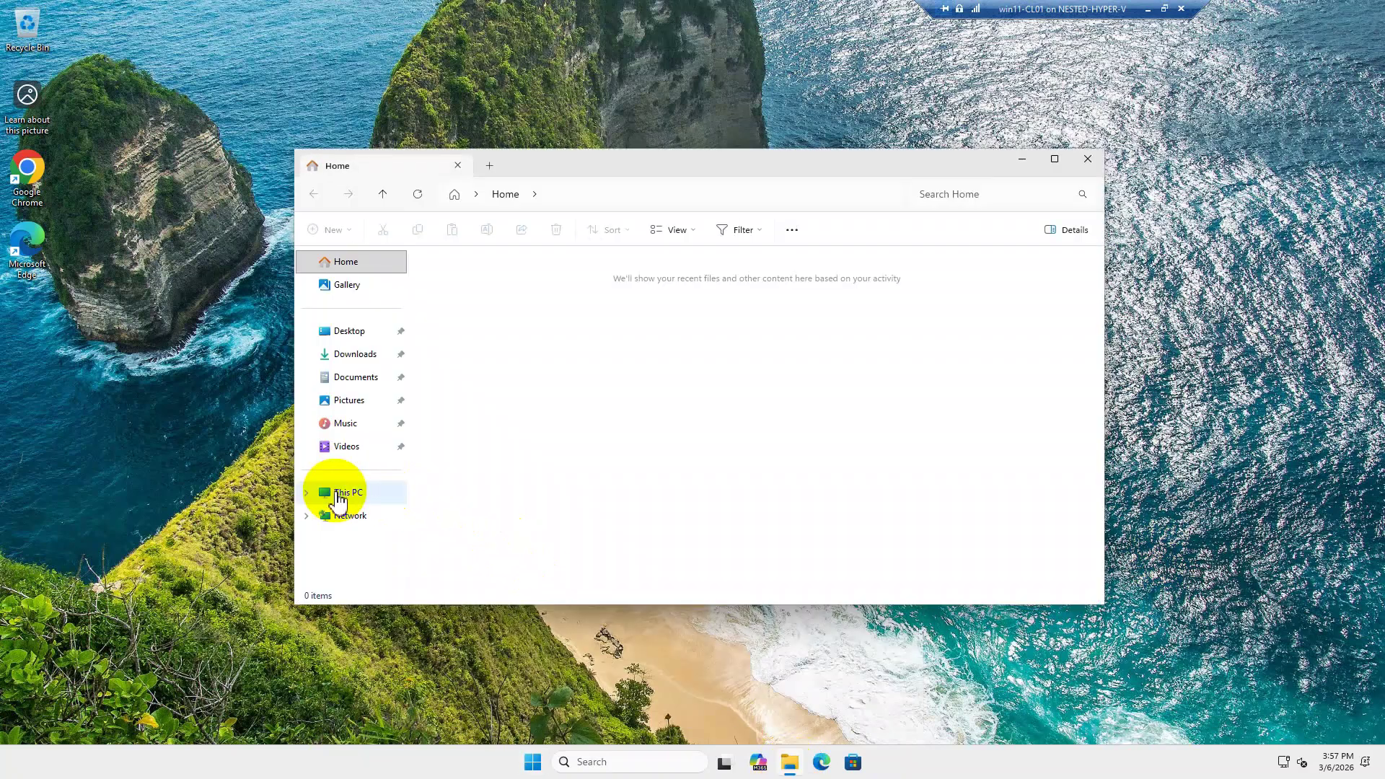
pyautogui.click(343, 492)
pyautogui.click(715, 202)
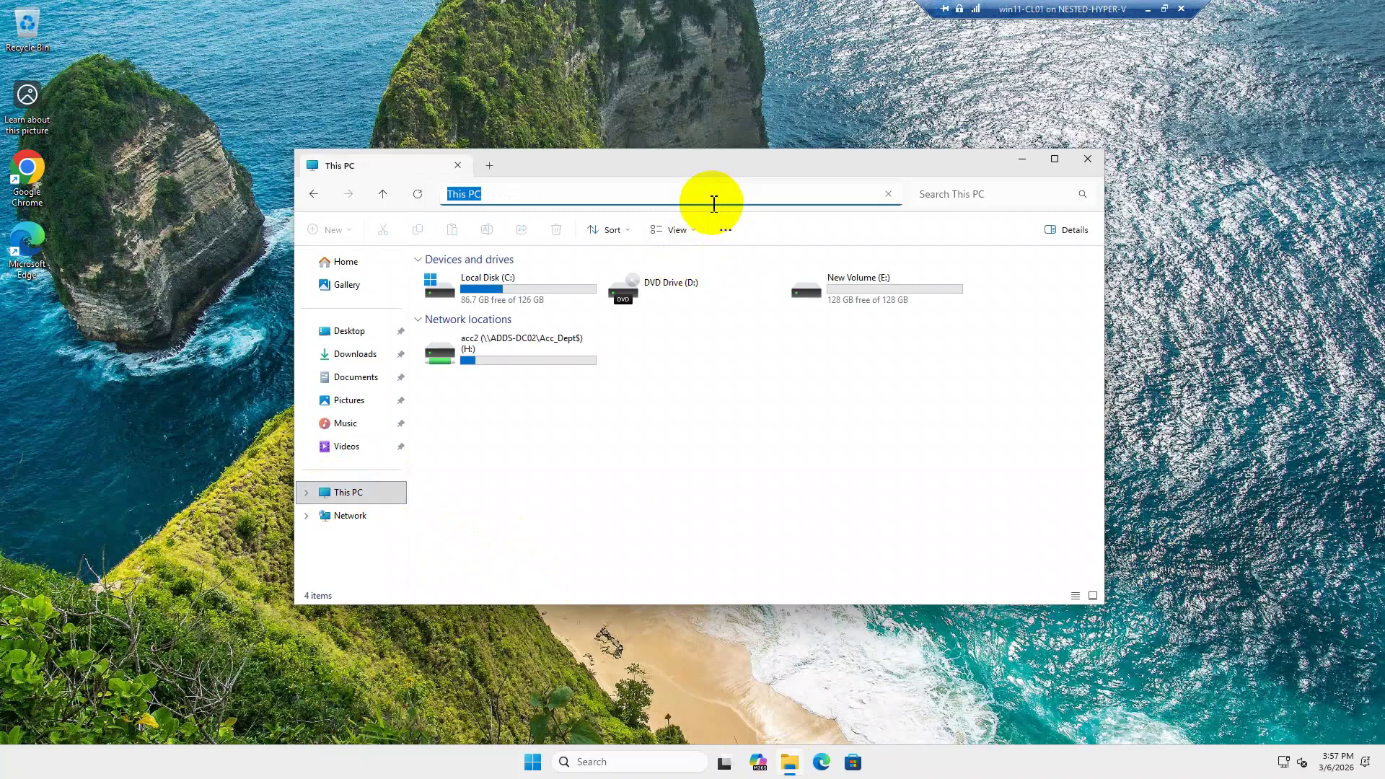
pyautogui.write('\\\\adds-dc02\\')
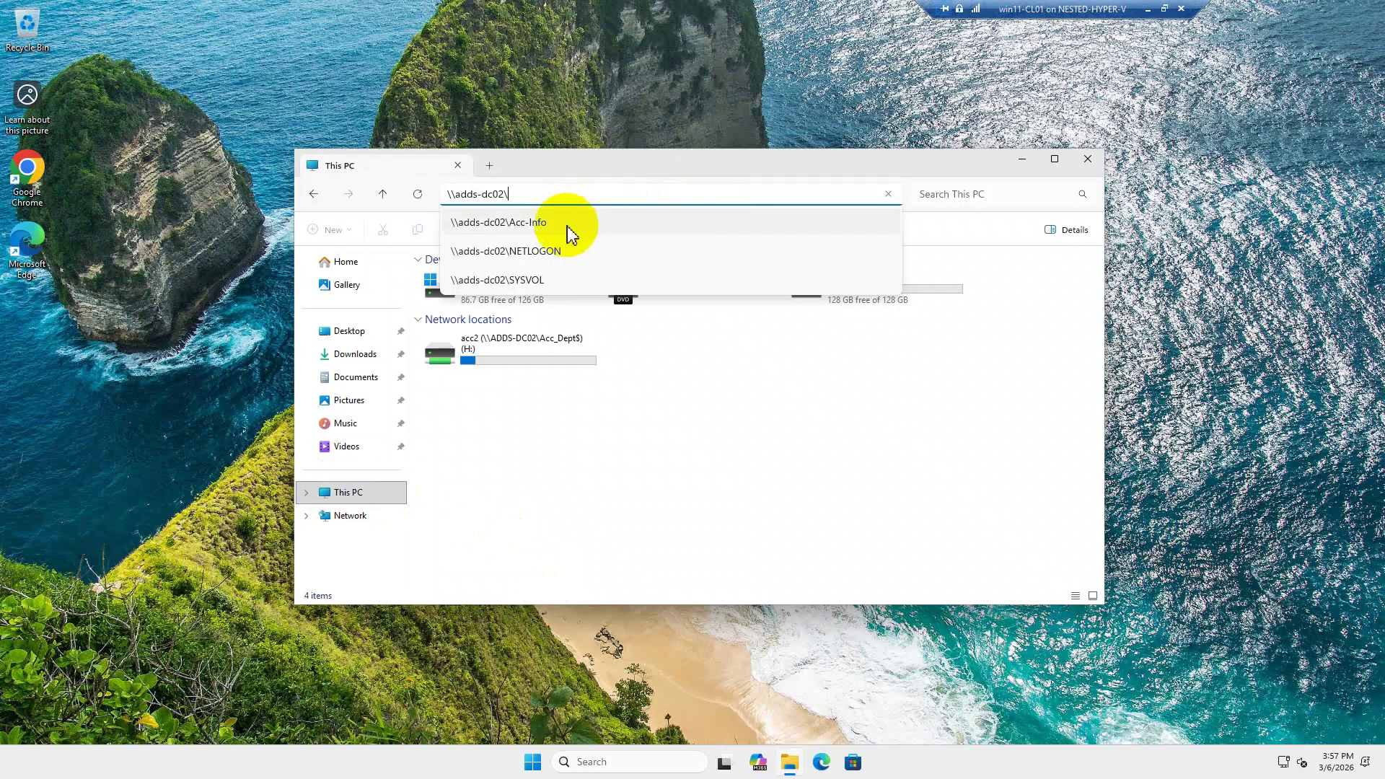
pyautogui.click(568, 227)
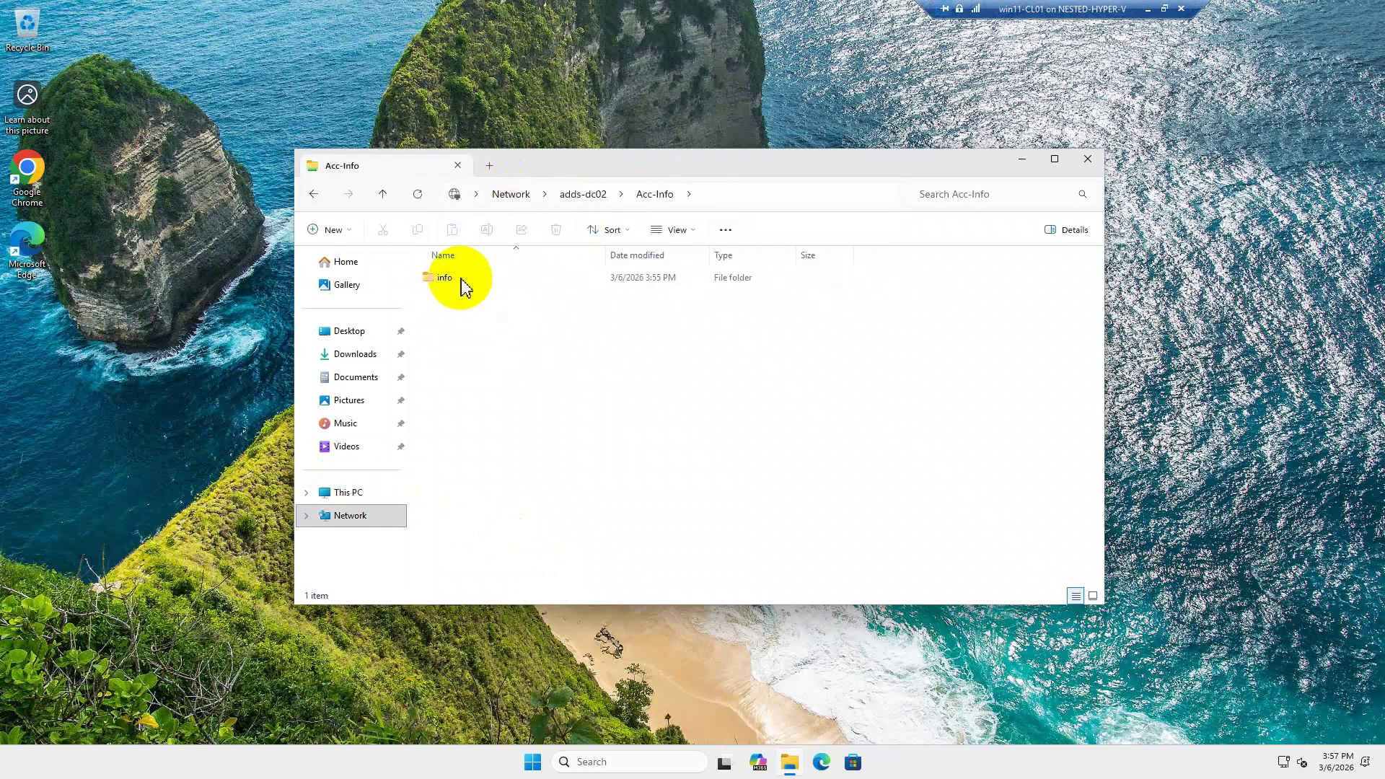
# Create a new folder named info2 in Acc-Info, then minimize the client VM.
pyautogui.click(546, 397)
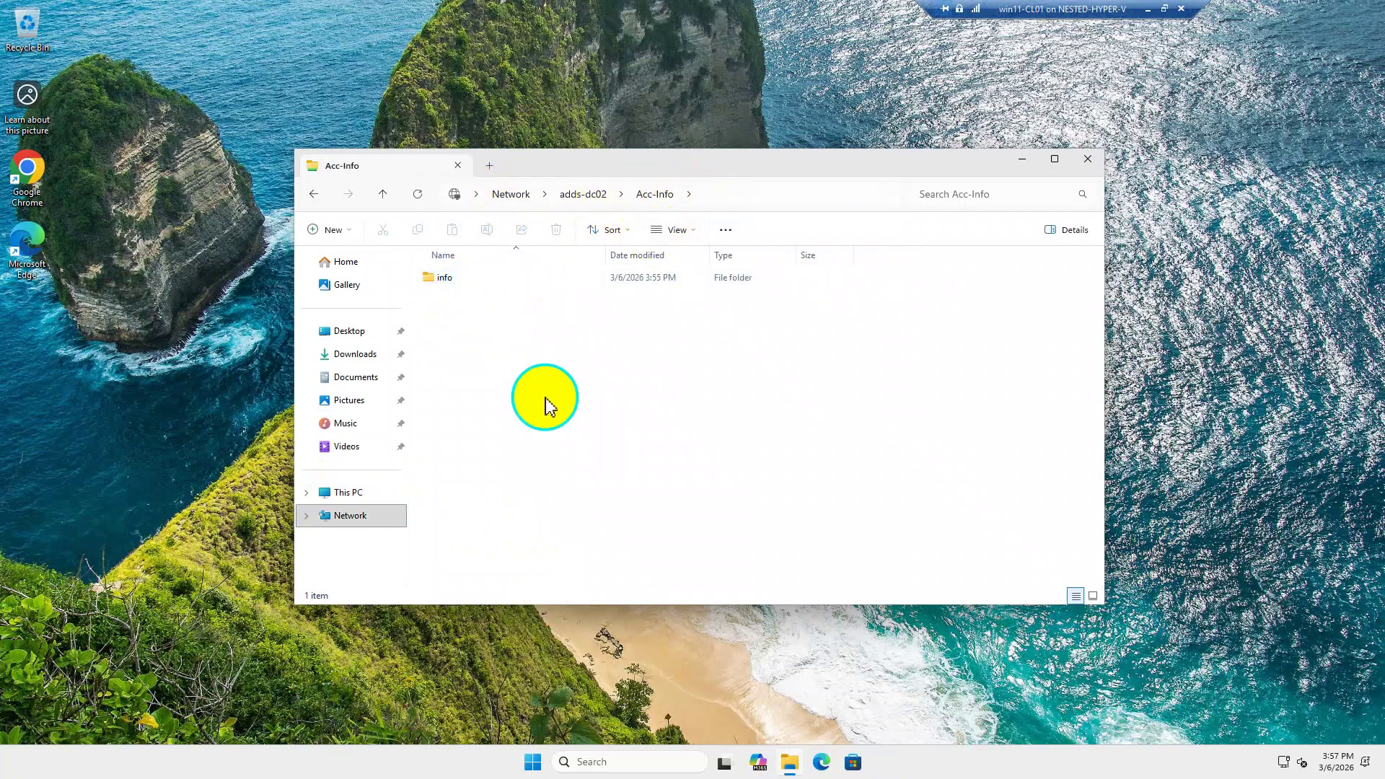
pyautogui.rightClick(533, 388)
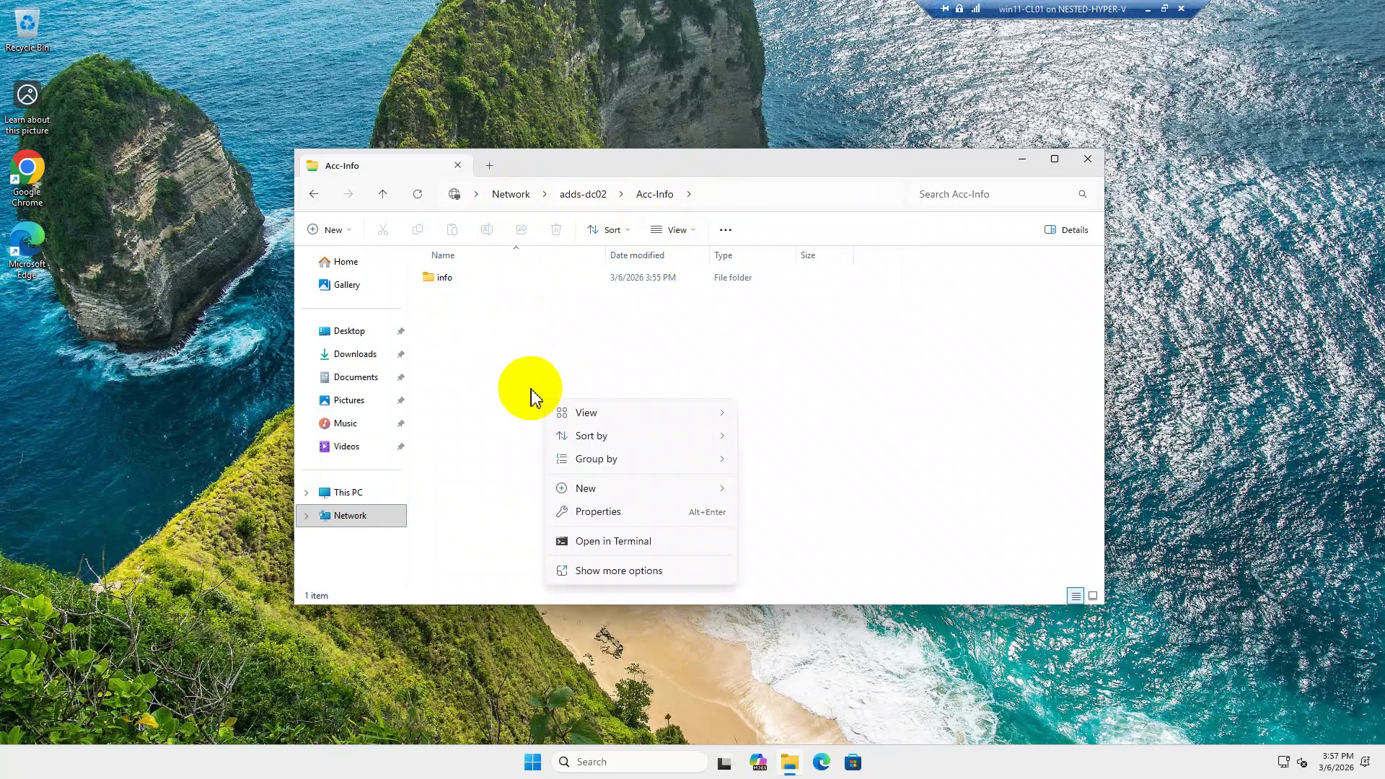
pyautogui.moveTo(662, 487)
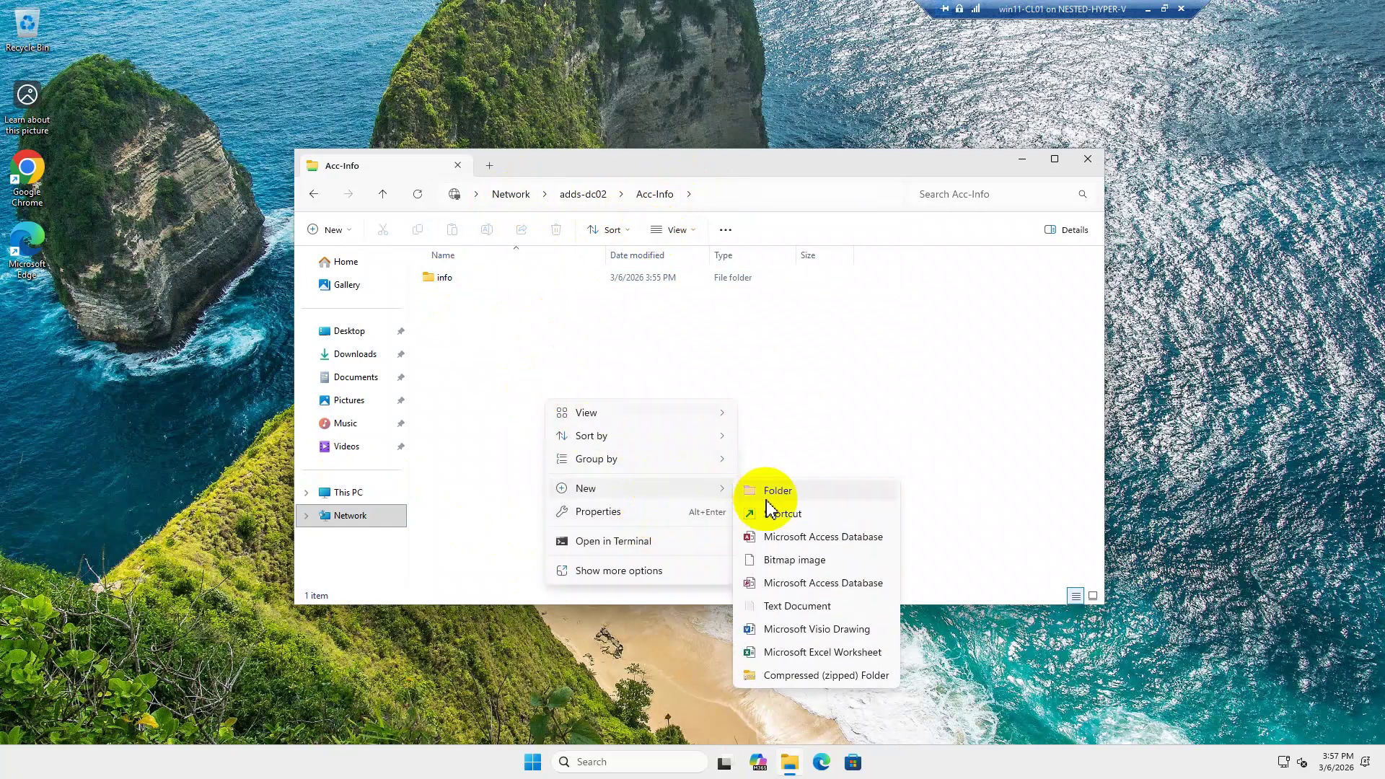
pyautogui.click(769, 493)
pyautogui.write('inf')
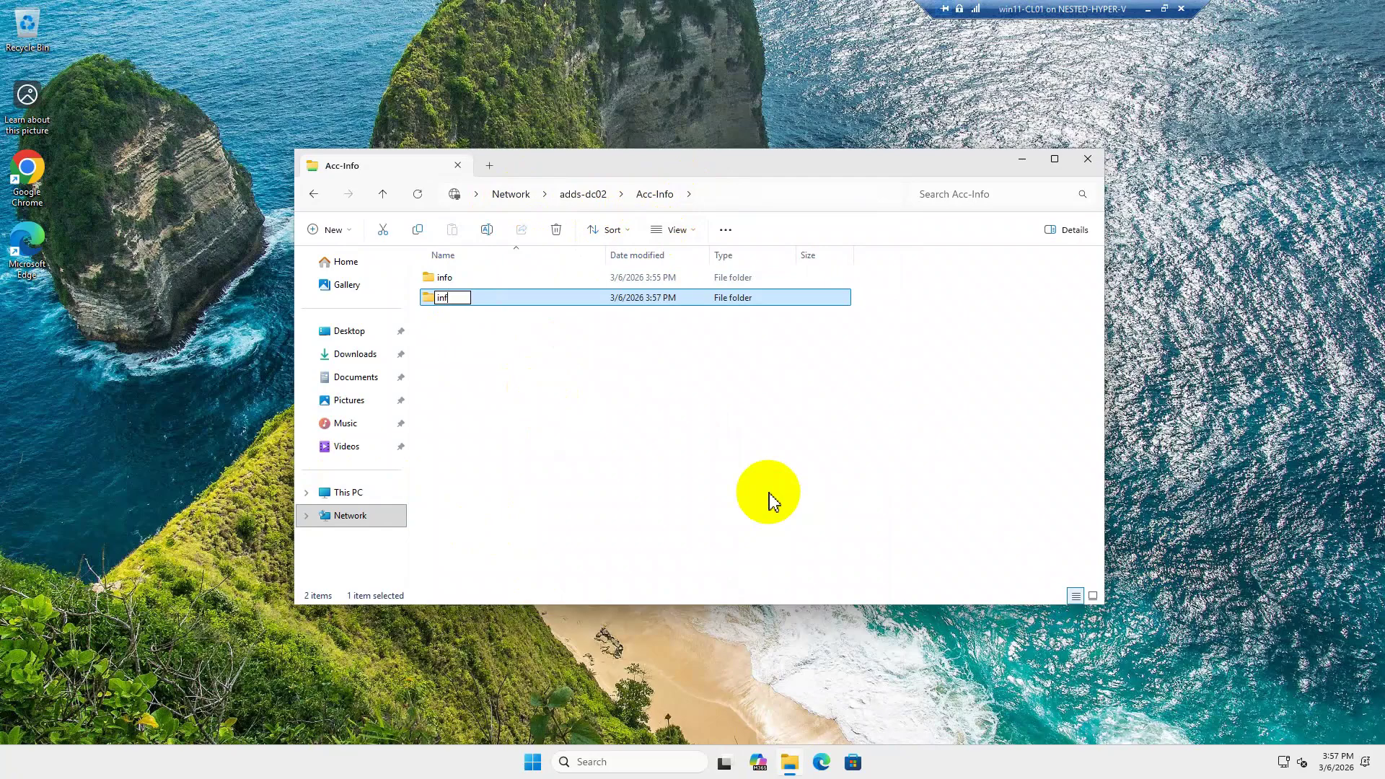
pyautogui.write('or2')
pyautogui.press('Return')
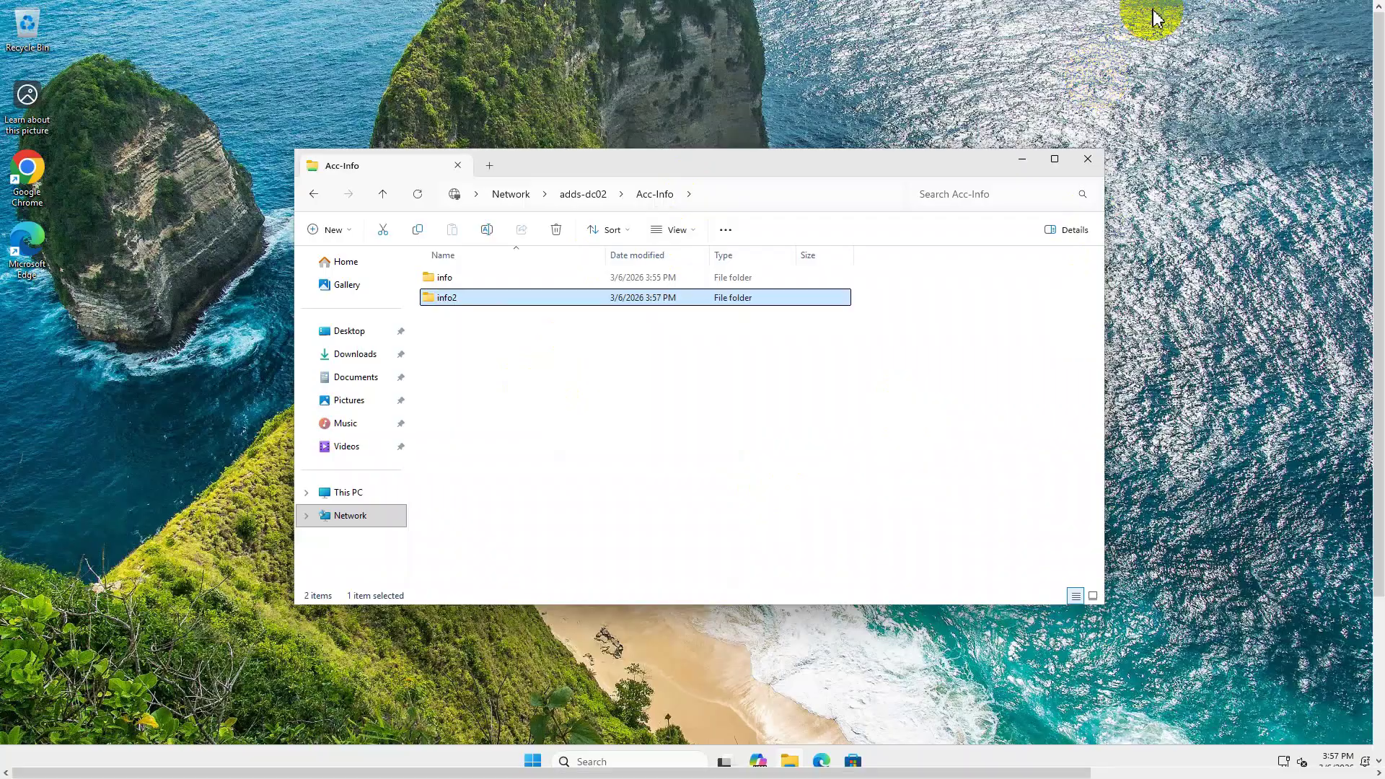
pyautogui.click(1149, 9)
# Confirm the server's C:\Acc-Info holds info and info2, then bring Active Directory Users and Computers forward.
pyautogui.click(590, 773)
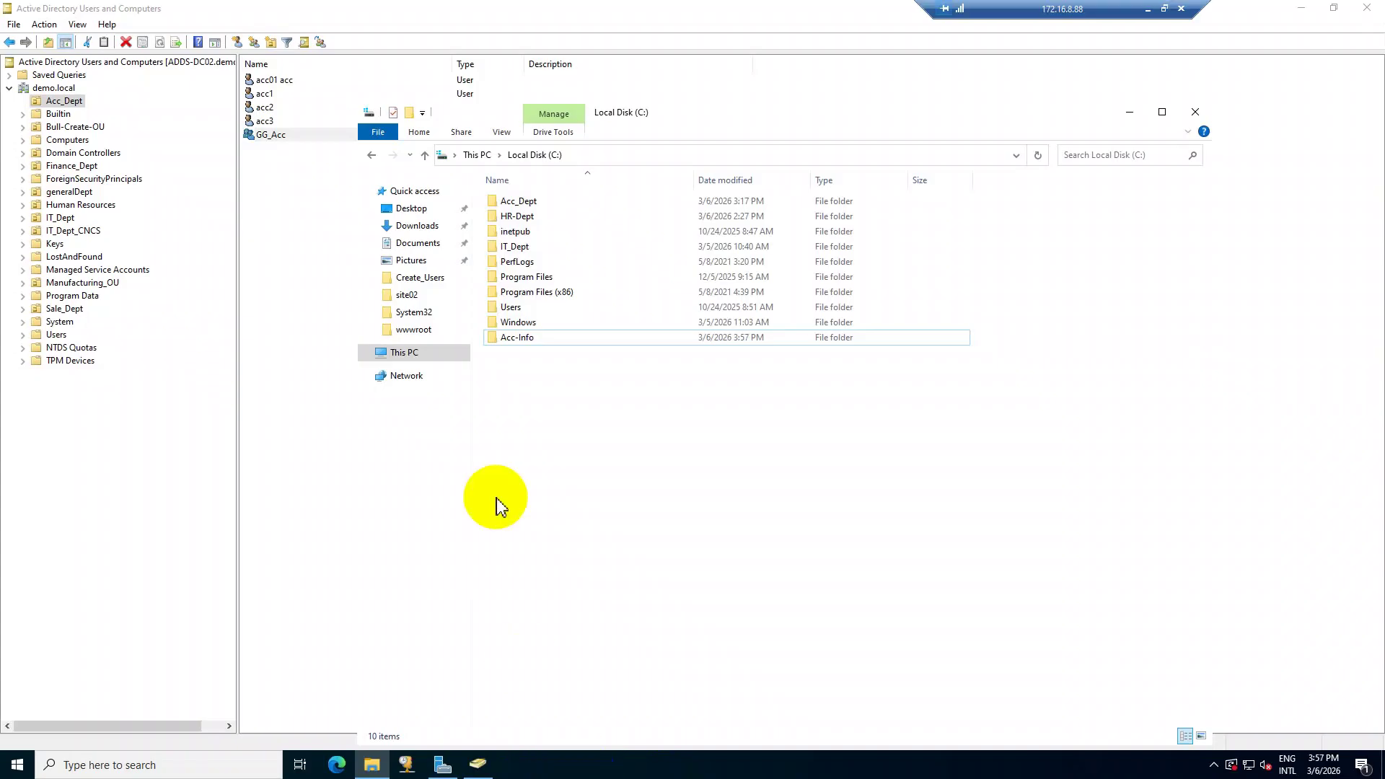
pyautogui.doubleClick(541, 337)
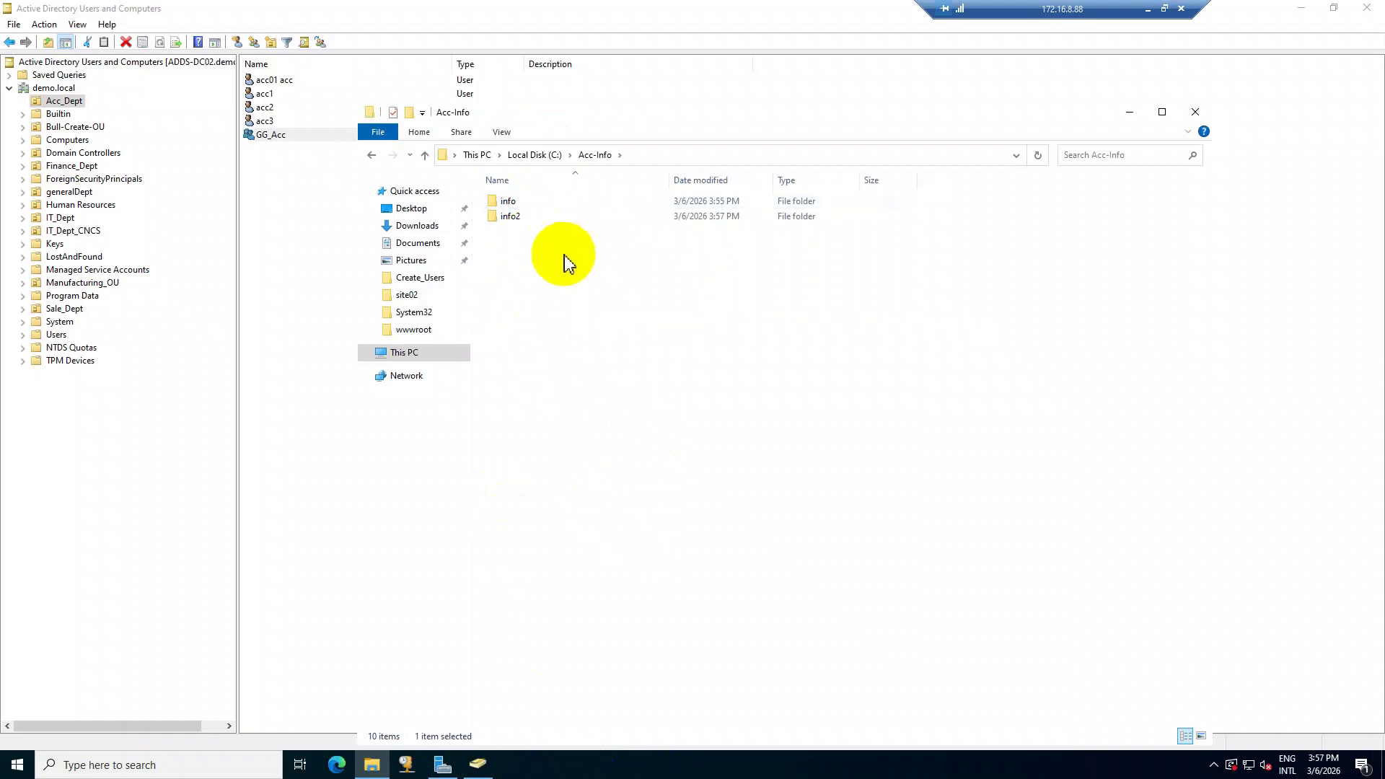
pyautogui.click(298, 208)
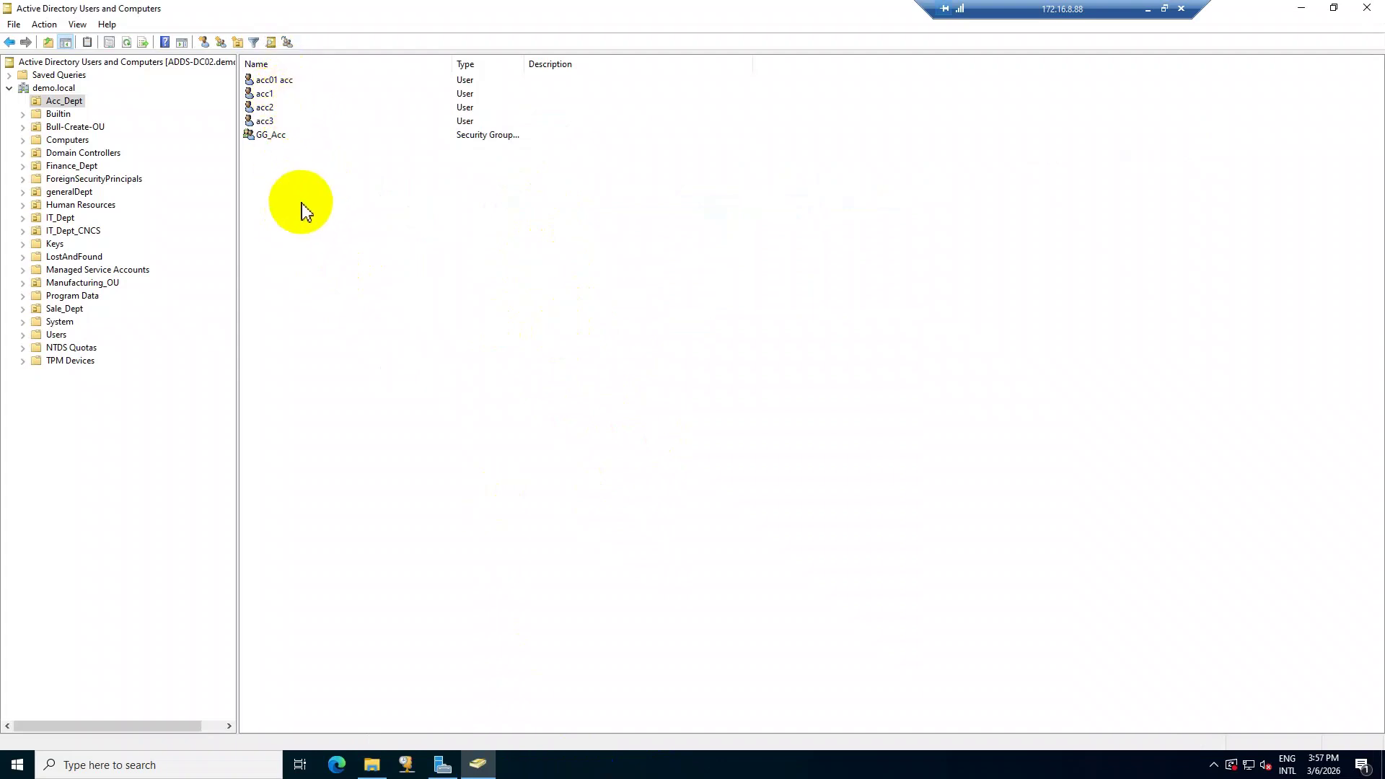
# Copy user acc3 into a new user named acc4 with logon name acc4.
pyautogui.click(266, 121)
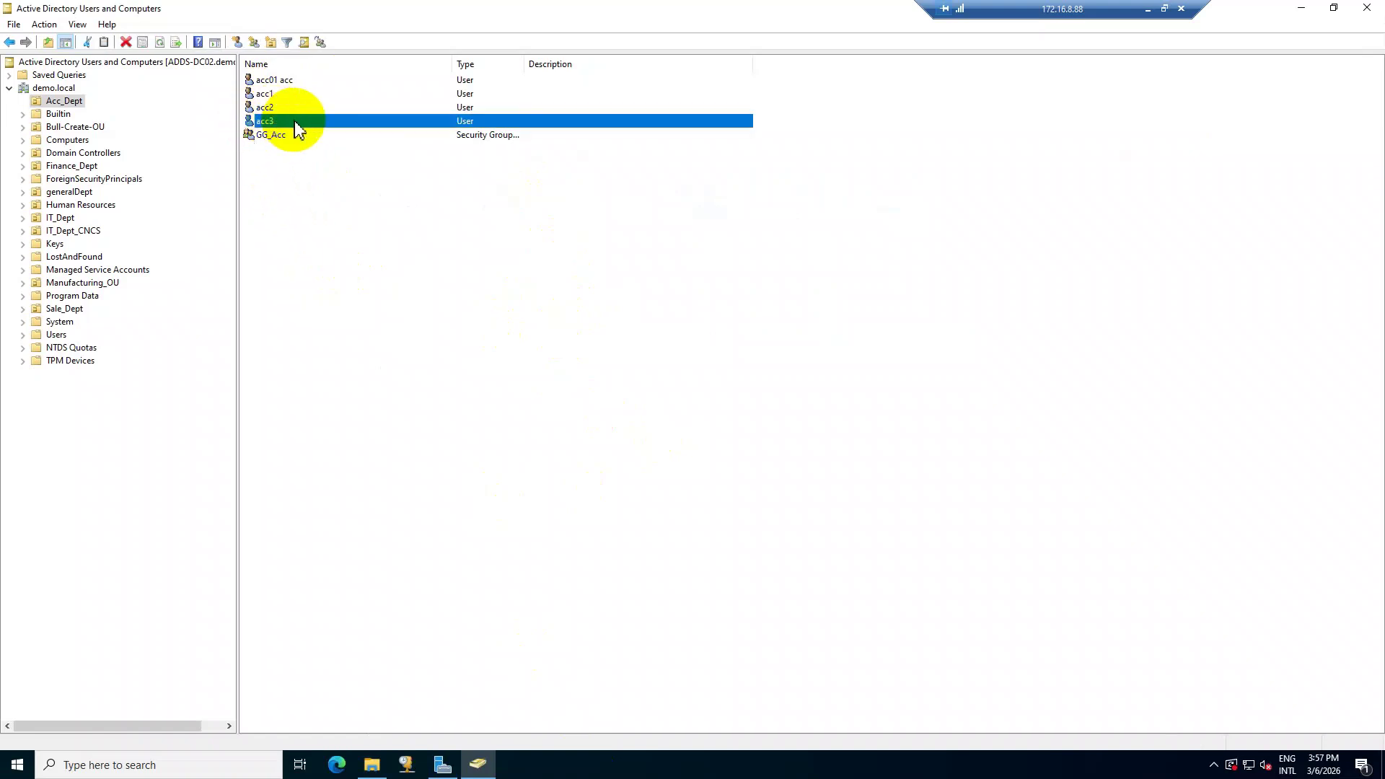
pyautogui.rightClick(294, 122)
pyautogui.click(336, 133)
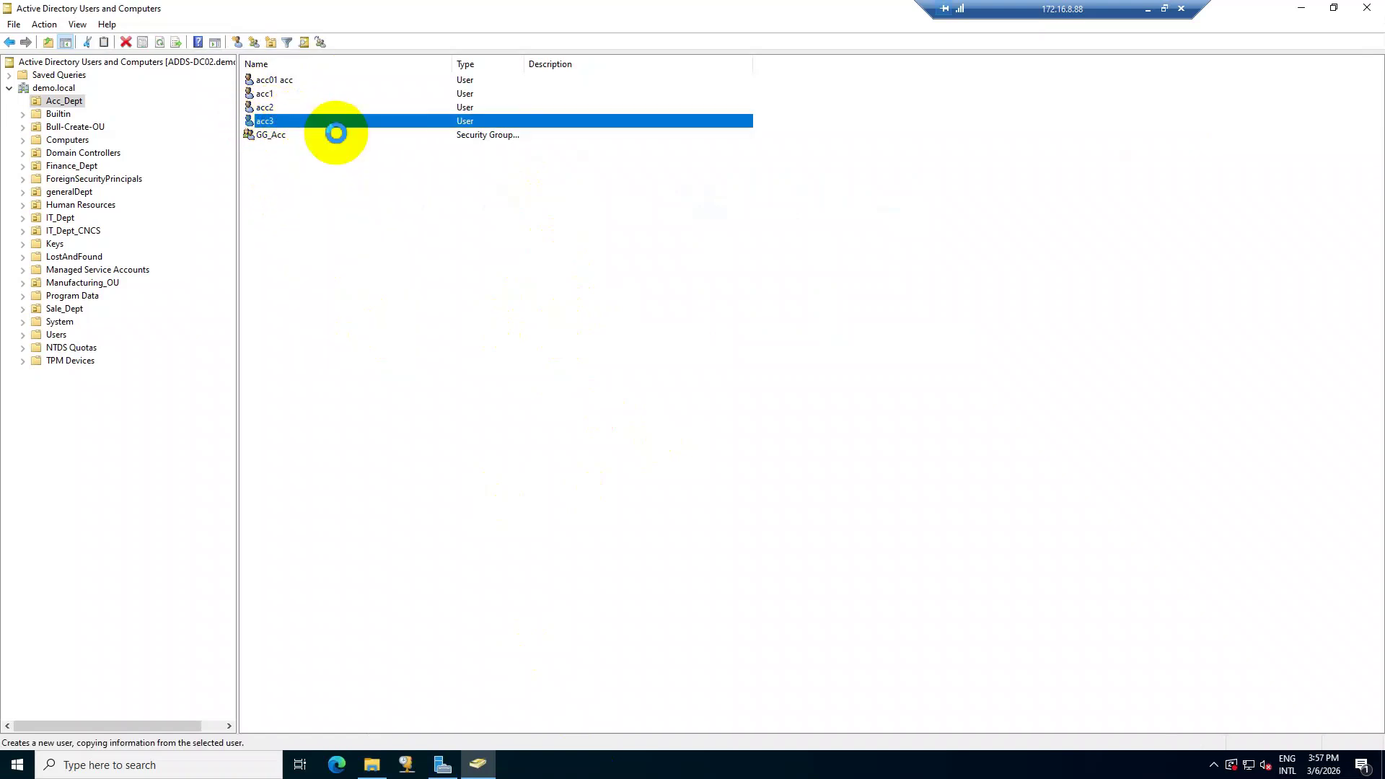
pyautogui.write('acc')
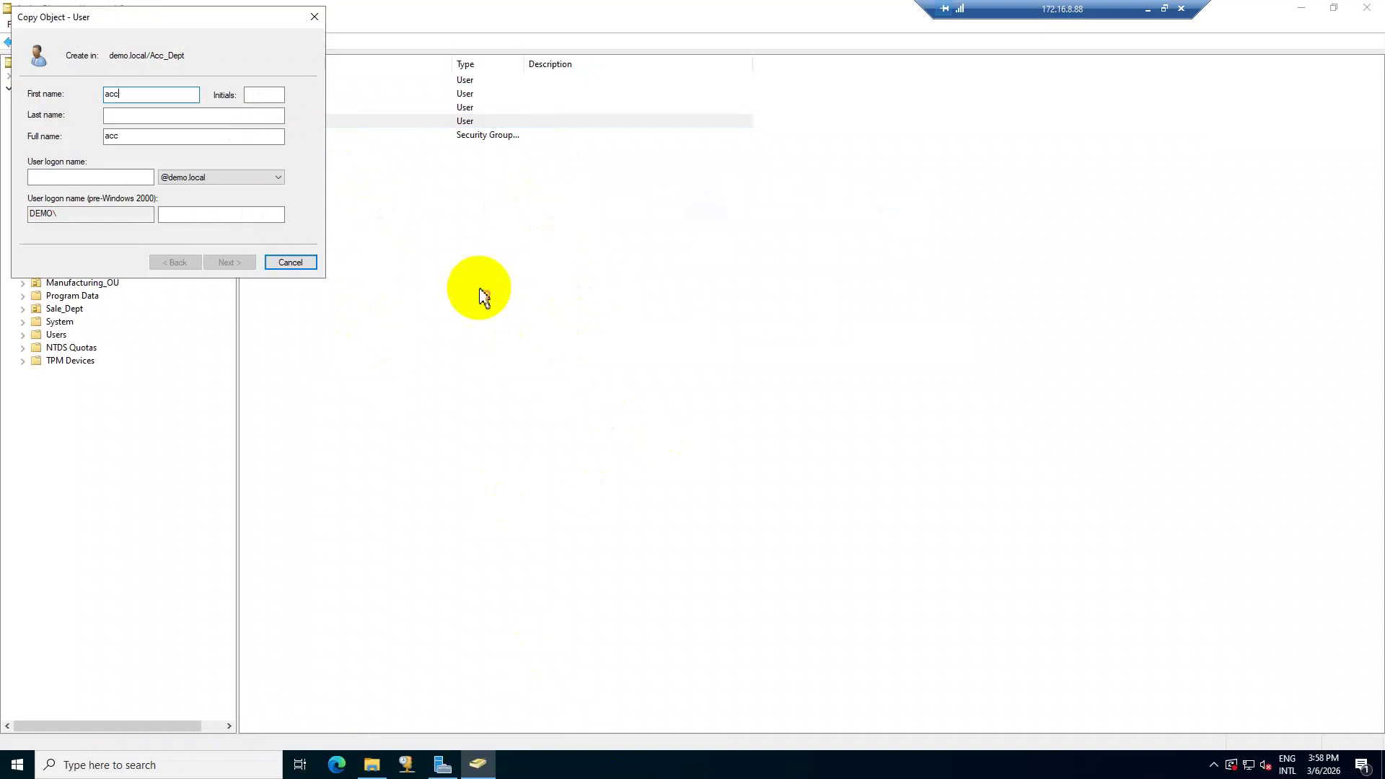
pyautogui.write('4')
pyautogui.press('Tab')
pyautogui.press('Tab')
pyautogui.press('Tab')
pyautogui.press('Tab')
pyautogui.write('ac')
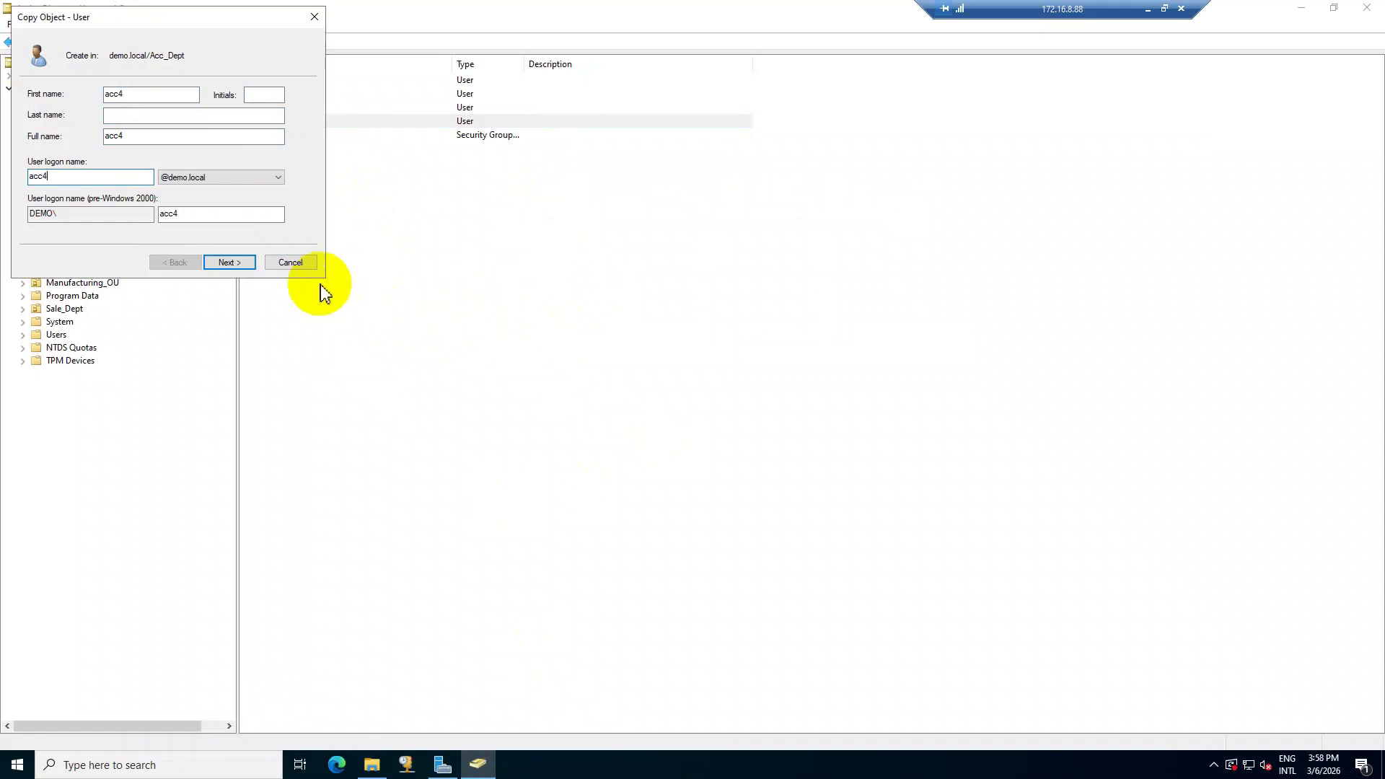
# Set and confirm acc4's password, then finish creating the account.
pyautogui.click(239, 264)
pyautogui.write('P@s')
pyautogui.press('Tab')
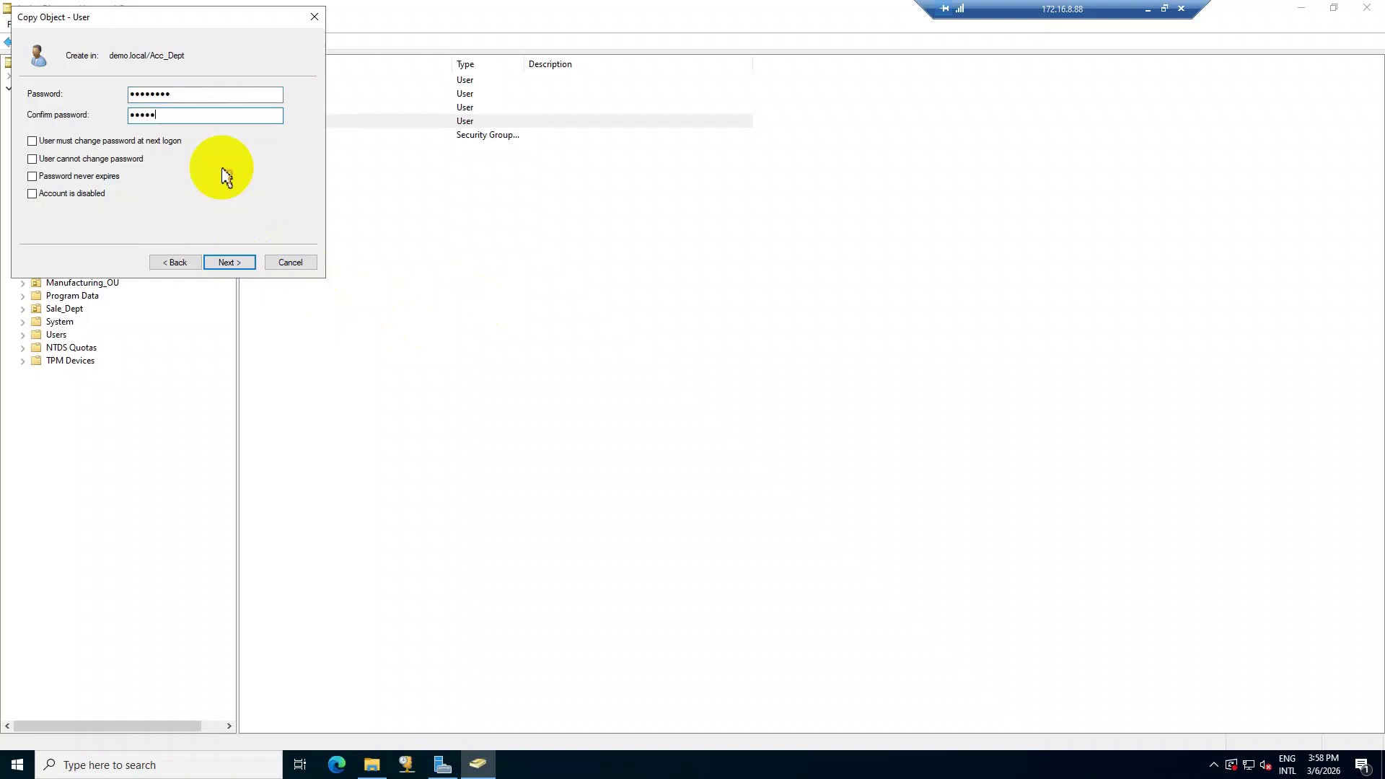
pyautogui.click(245, 263)
pyautogui.click(242, 264)
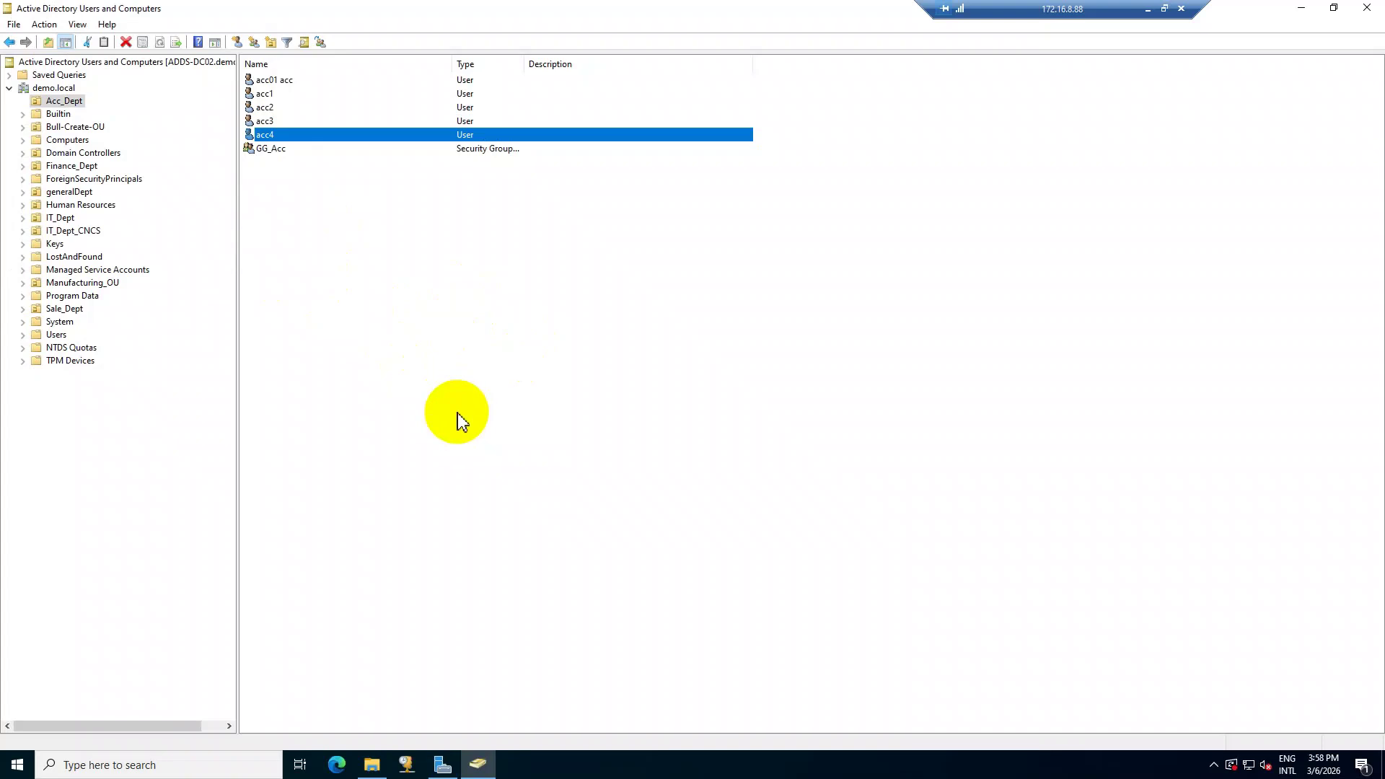
# Switch to the win11-CL01 client VM and sign acc2 out.
pyautogui.click(1148, 13)
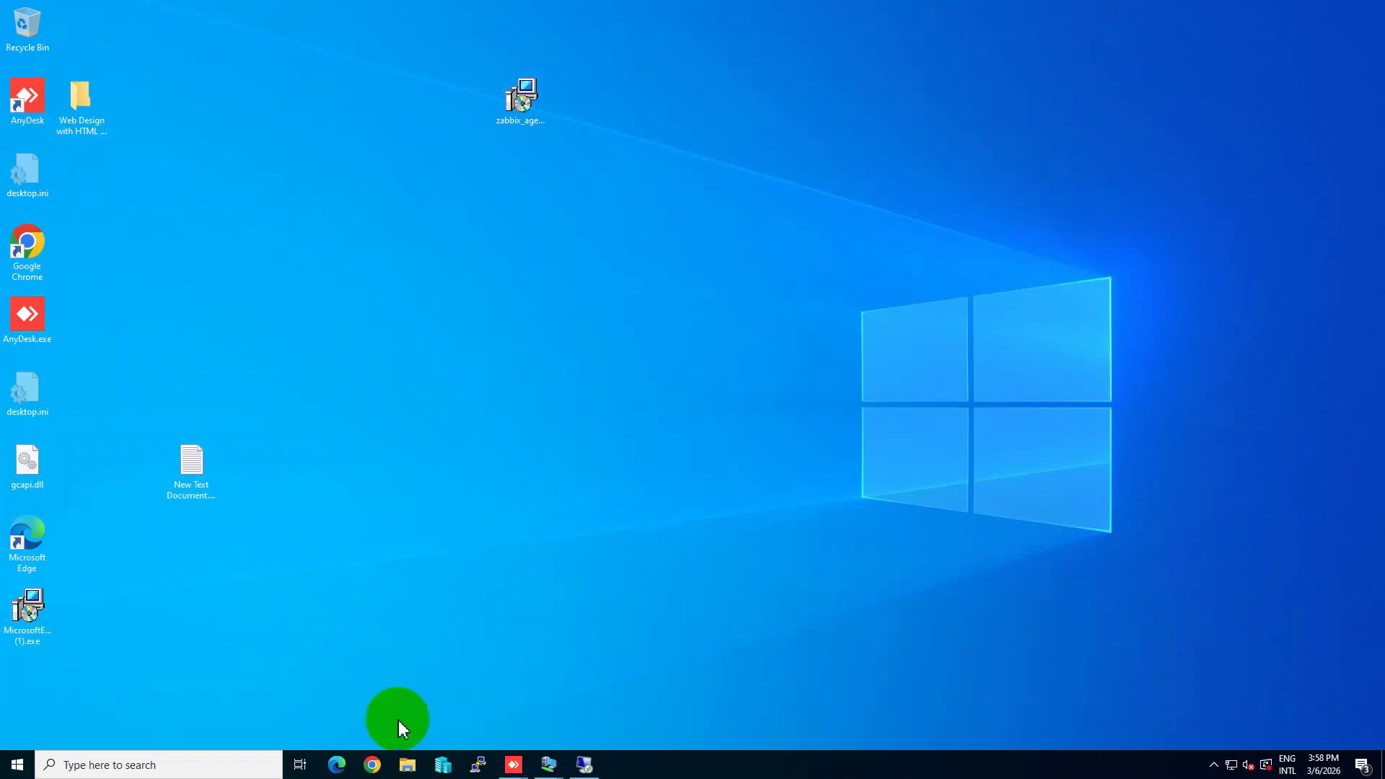
pyautogui.moveTo(551, 772)
pyautogui.click(492, 704)
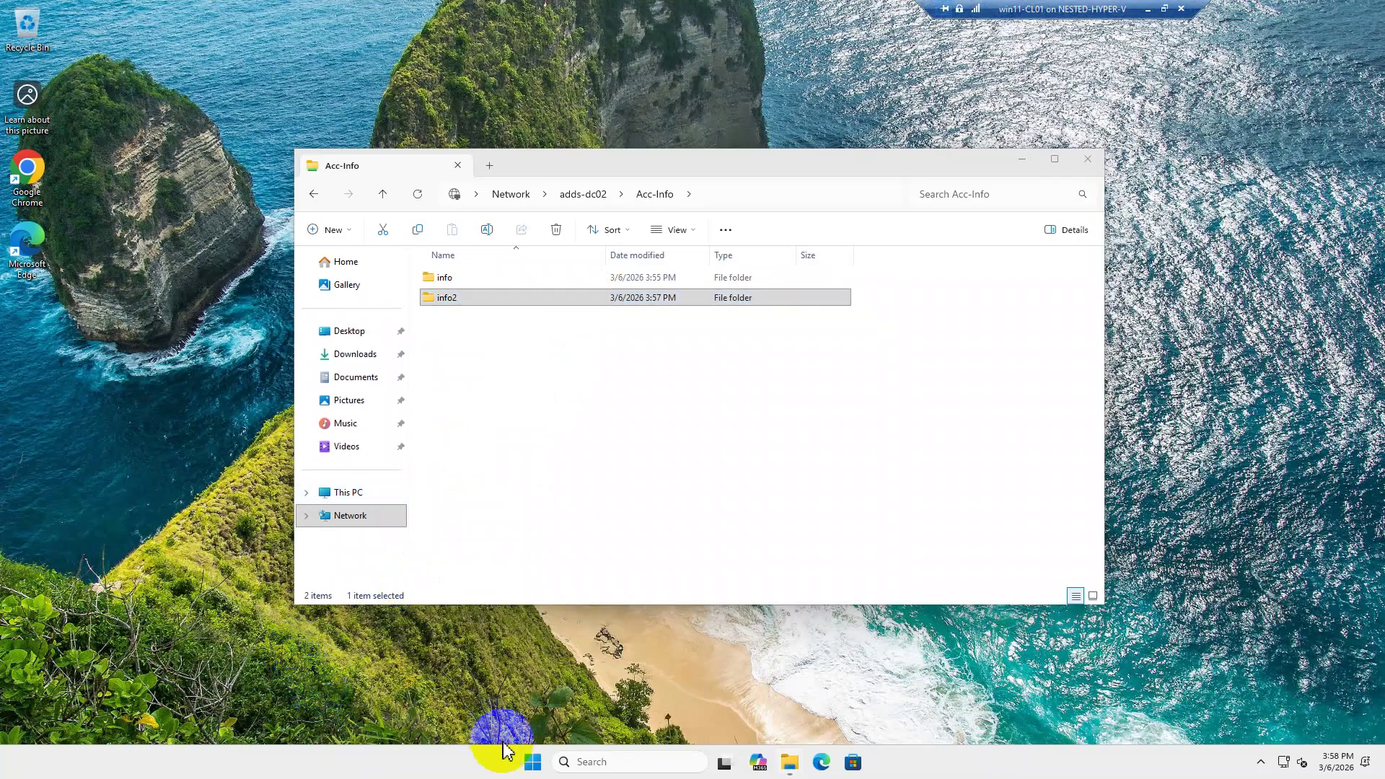
pyautogui.click(531, 764)
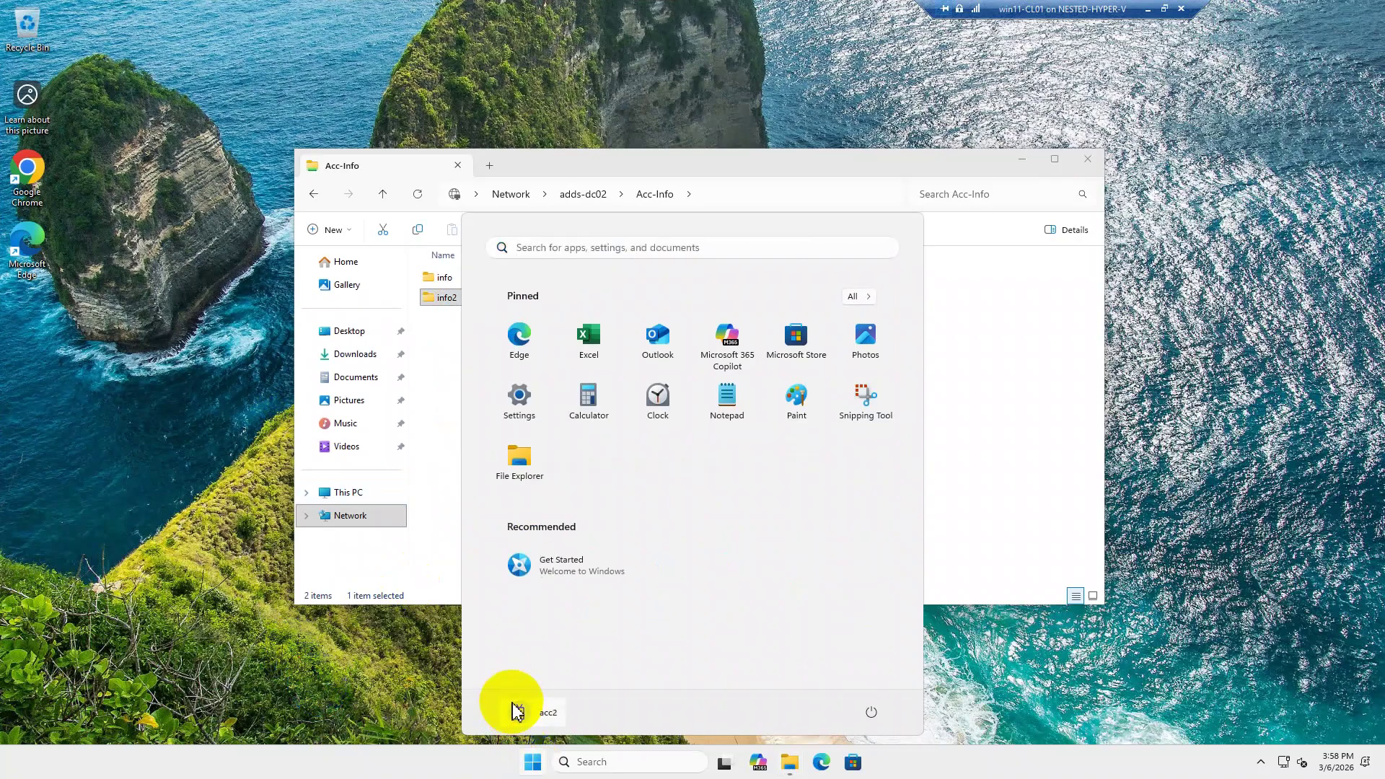
pyautogui.click(521, 717)
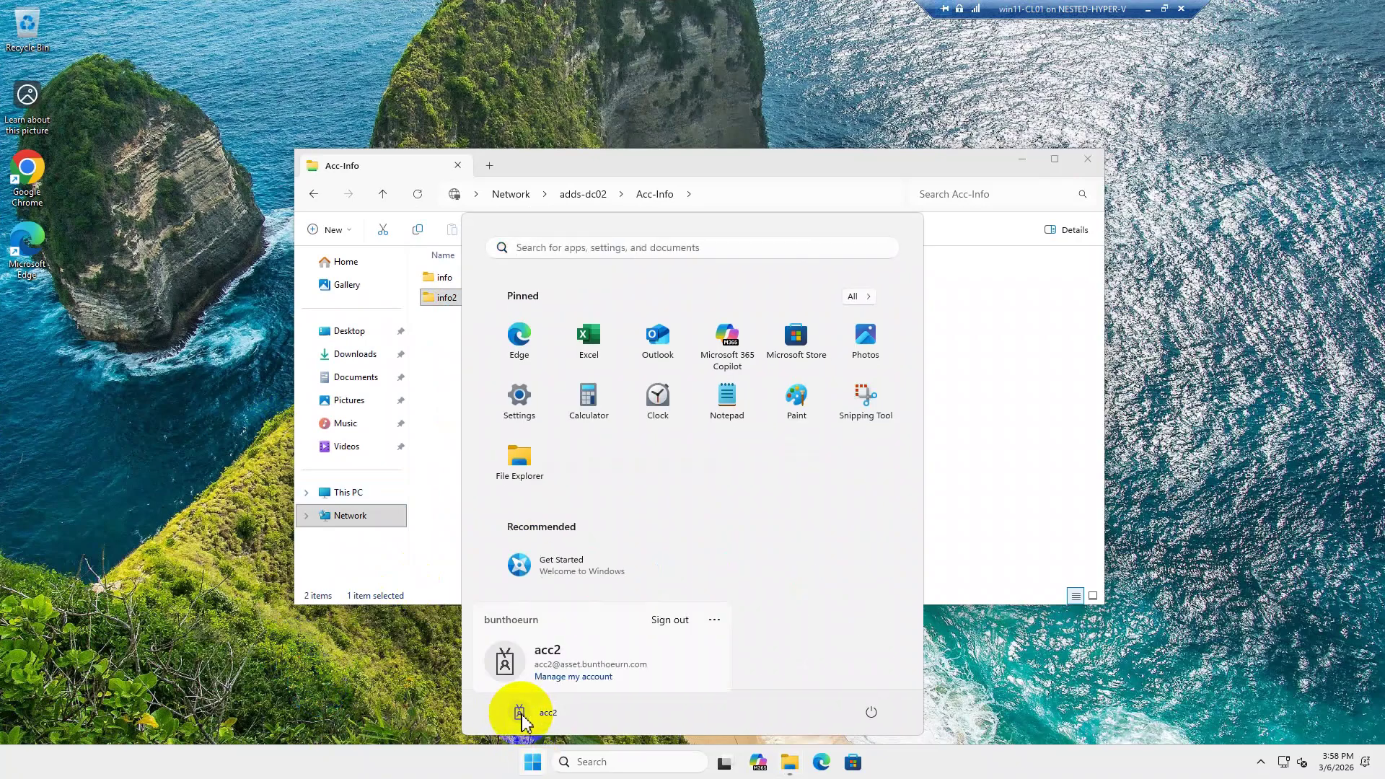
pyautogui.click(662, 622)
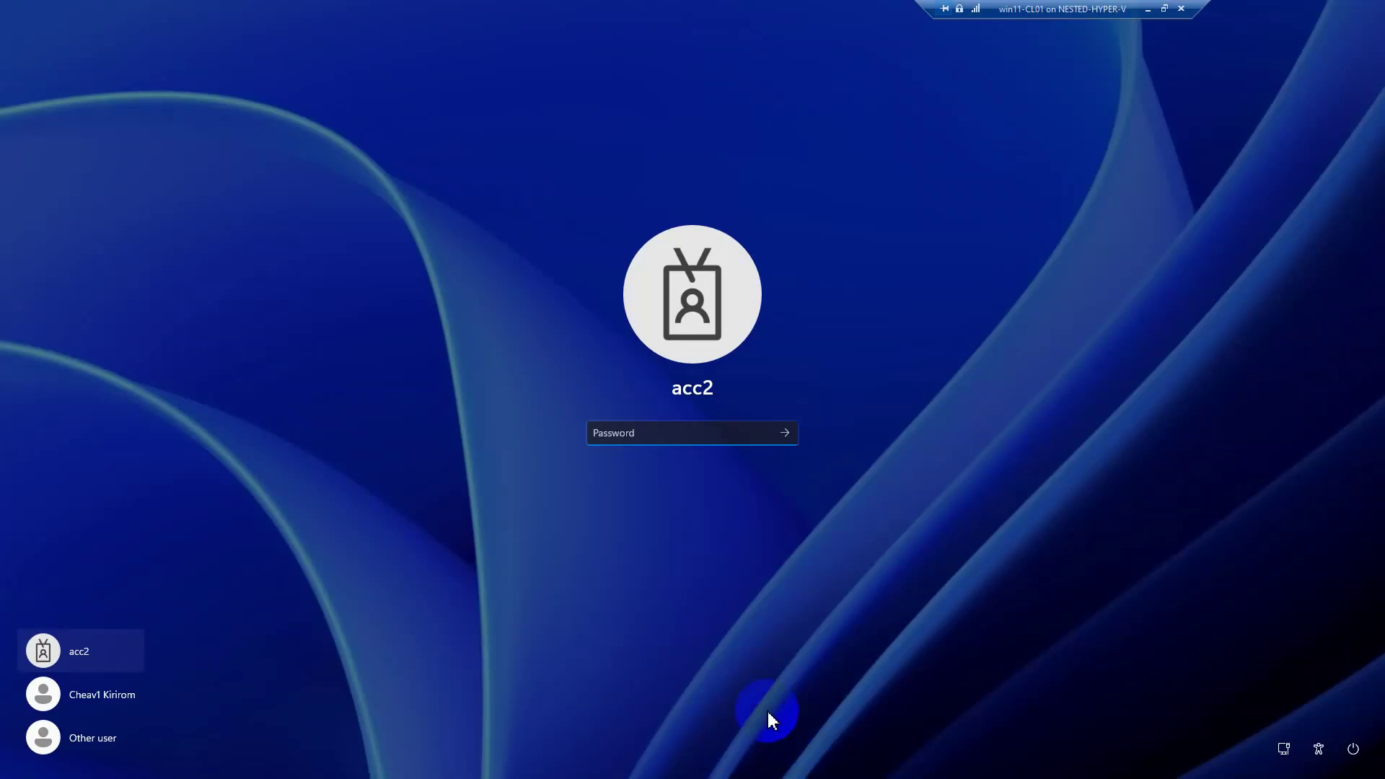
# Sign in as Other user with the acc4 account and its password.
pyautogui.click(94, 740)
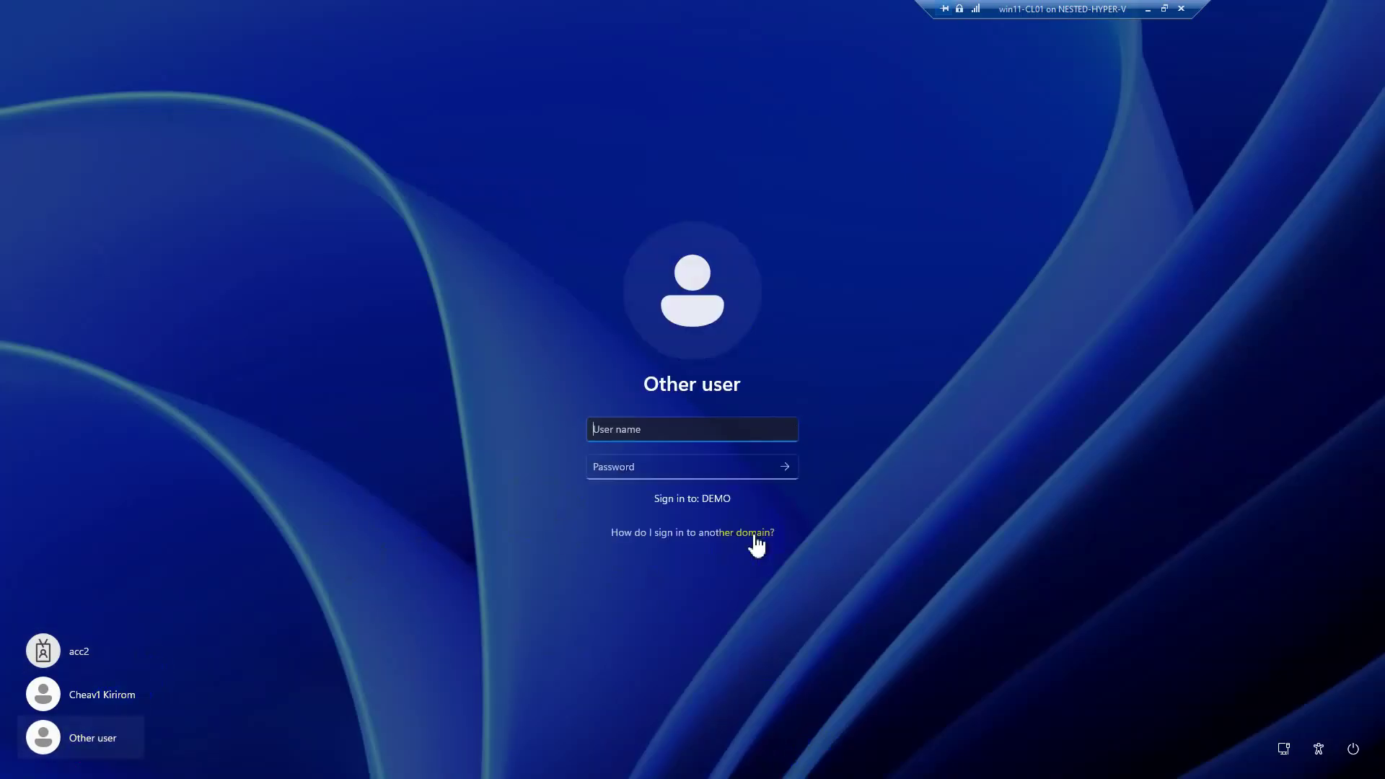
pyautogui.write('acc4')
pyautogui.press('Tab')
pyautogui.write('Passw0rd')
pyautogui.press('Return')
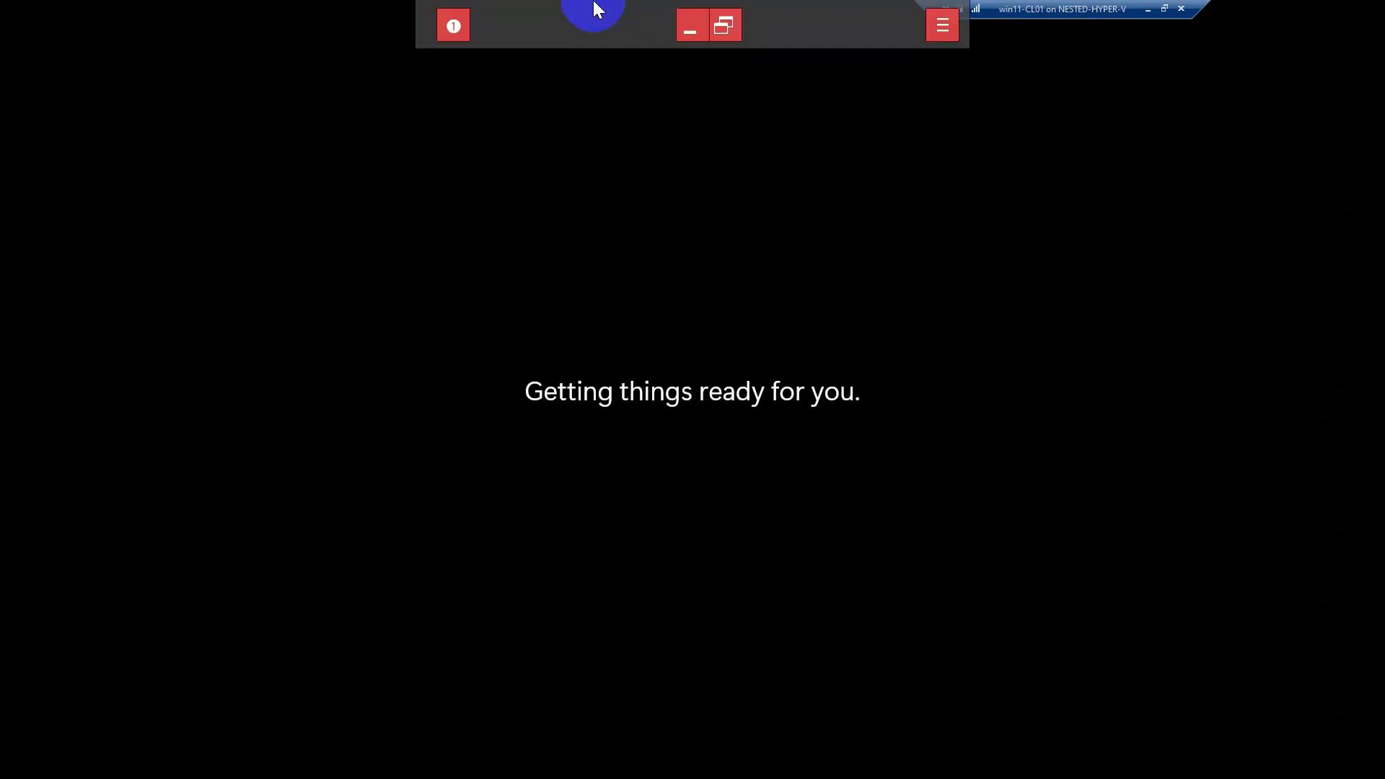
# Open File Explorer and go to the \\adds-dc02\Acc-Info share.
pyautogui.click(855, 752)
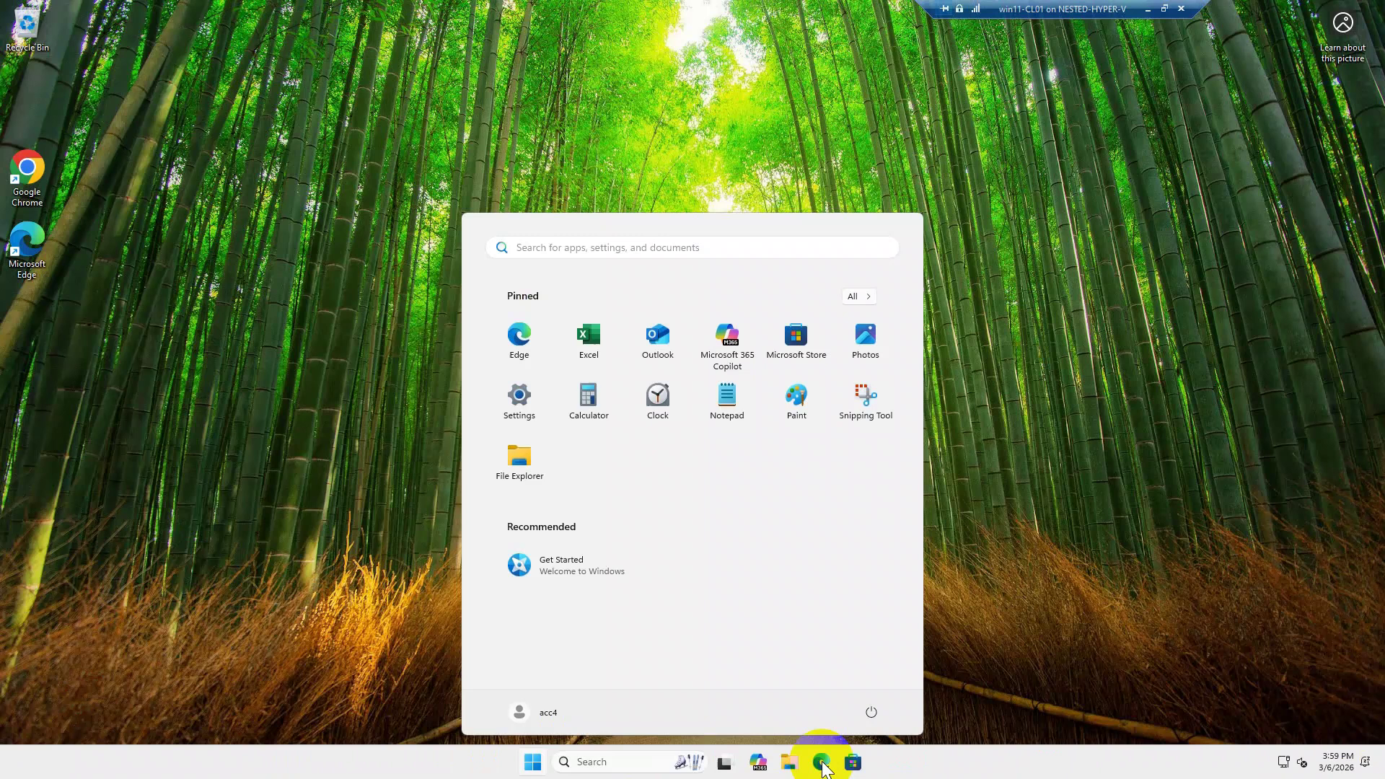
pyautogui.click(1068, 564)
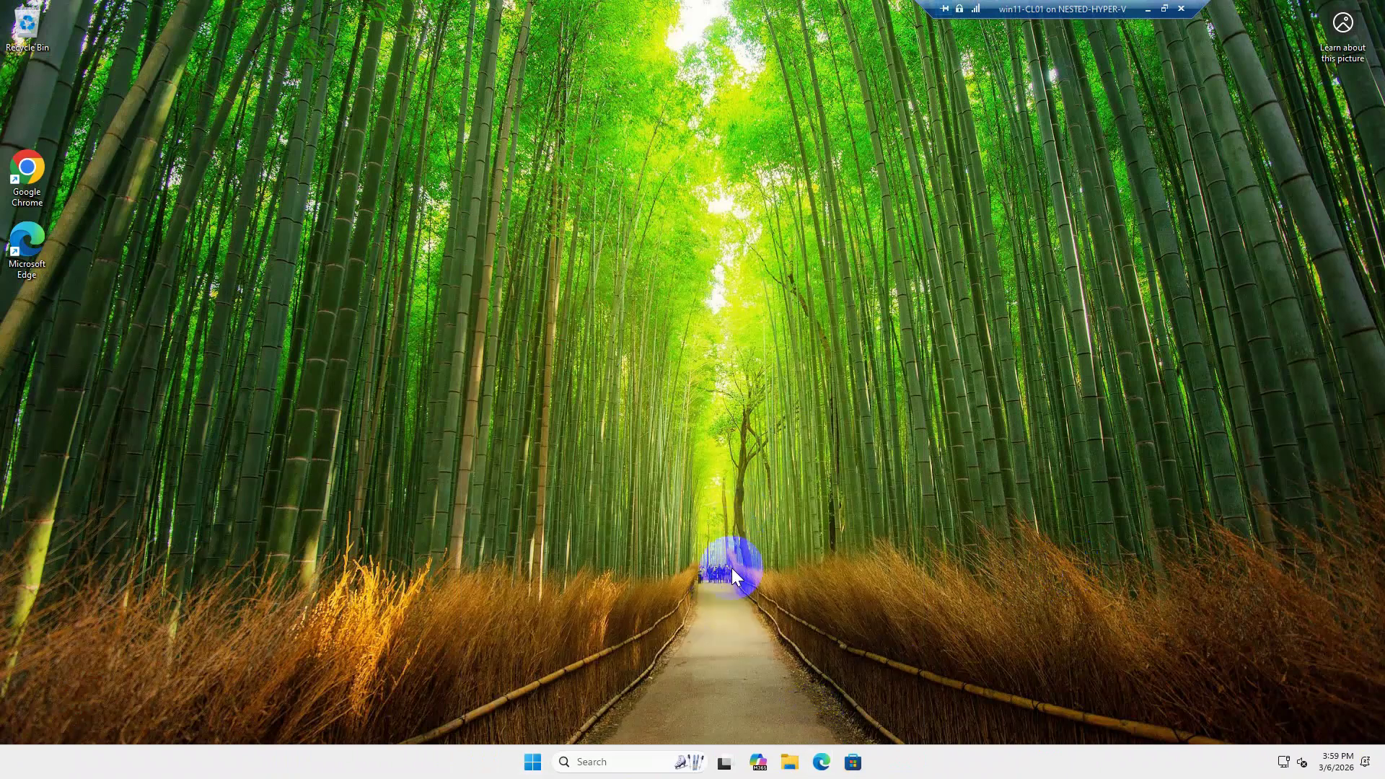
pyautogui.click(788, 762)
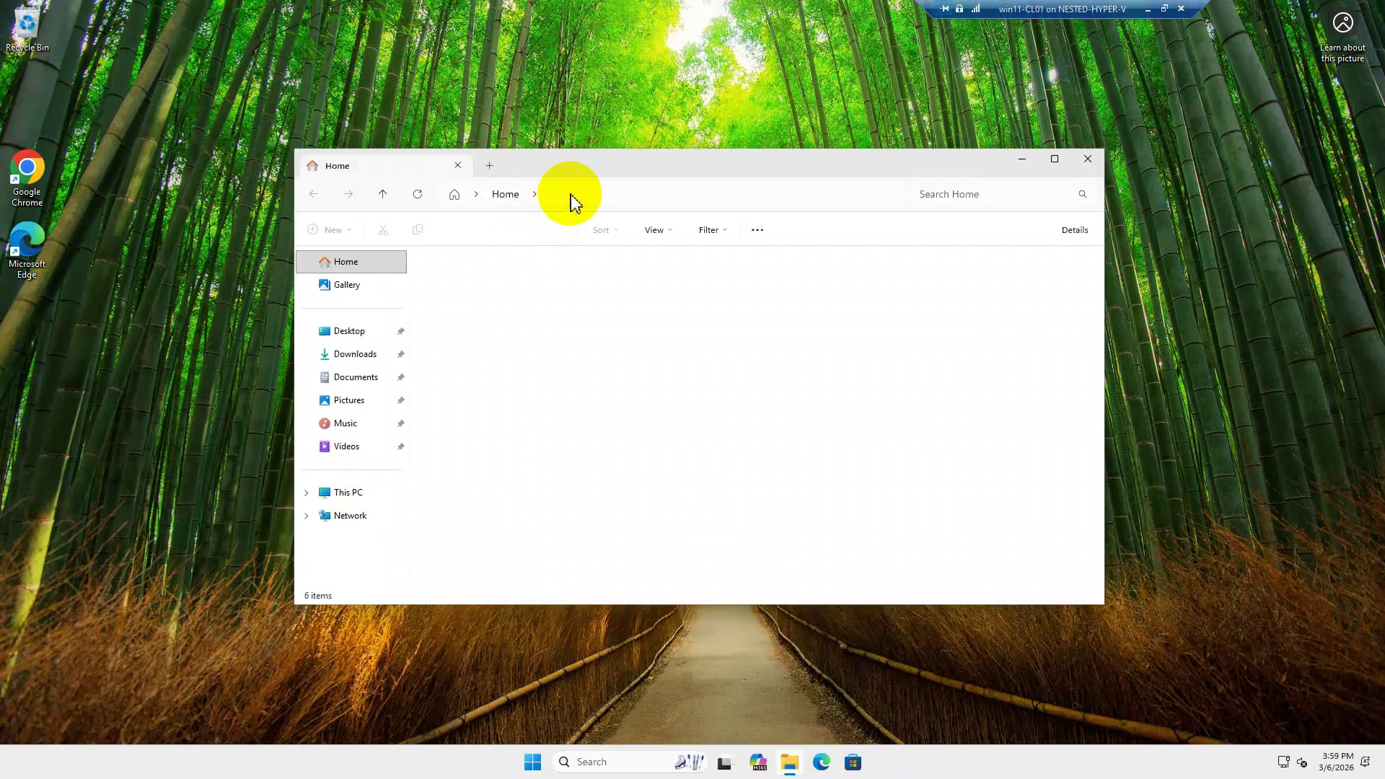
pyautogui.click(579, 198)
pyautogui.press('BackSpace')
pyautogui.press('BackSpace')
pyautogui.press('BackSpace')
pyautogui.write('\\\\adds-dc02\\')
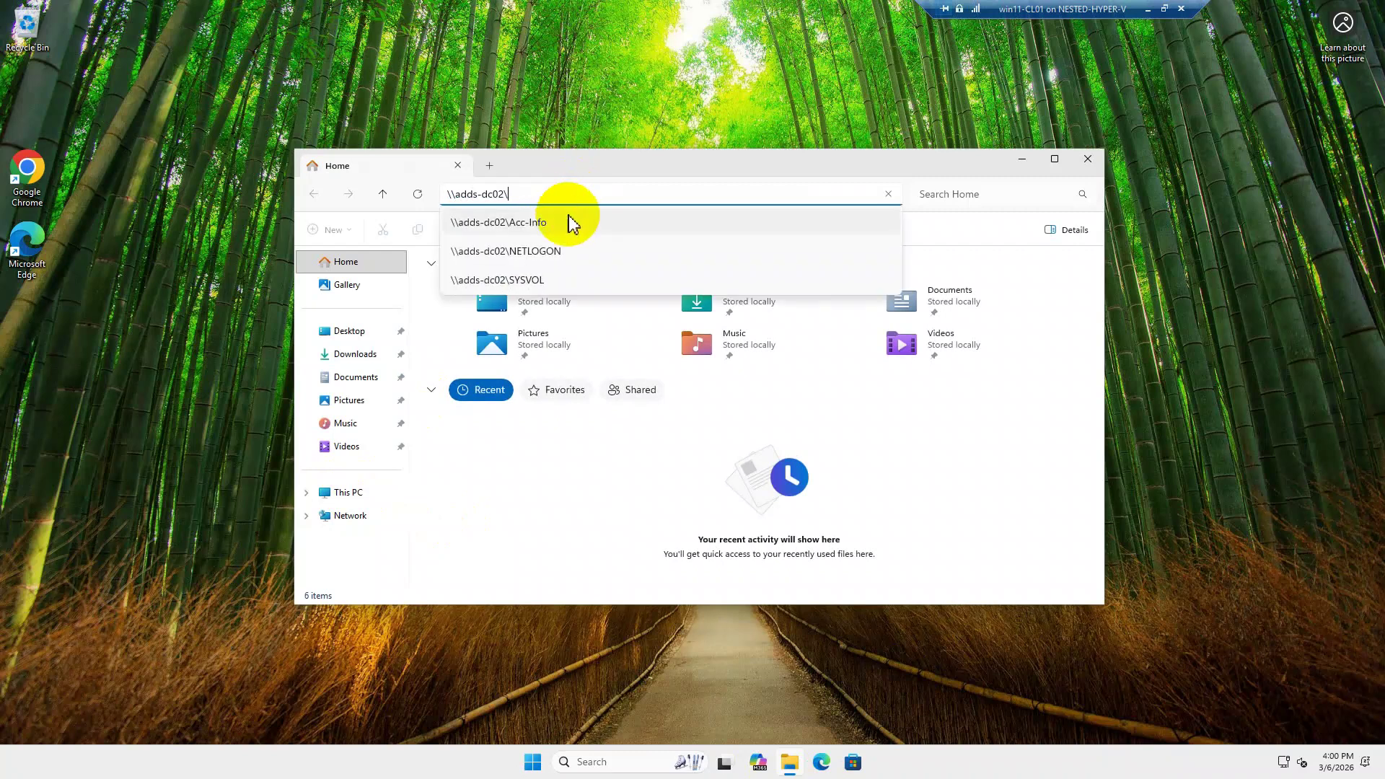
pyautogui.click(570, 220)
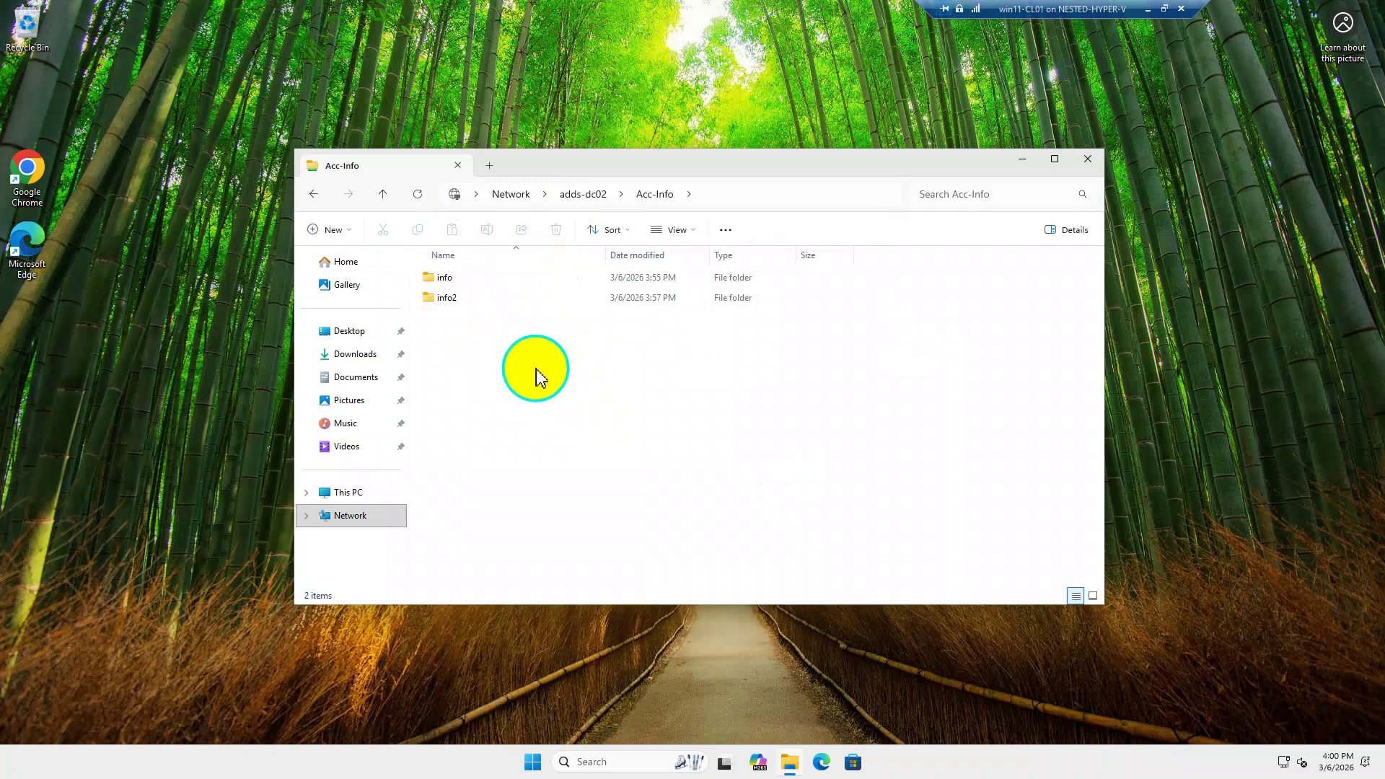
# Create a new folder named info4 in Acc-Info, then return to the Visio diagram.
pyautogui.rightClick(534, 410)
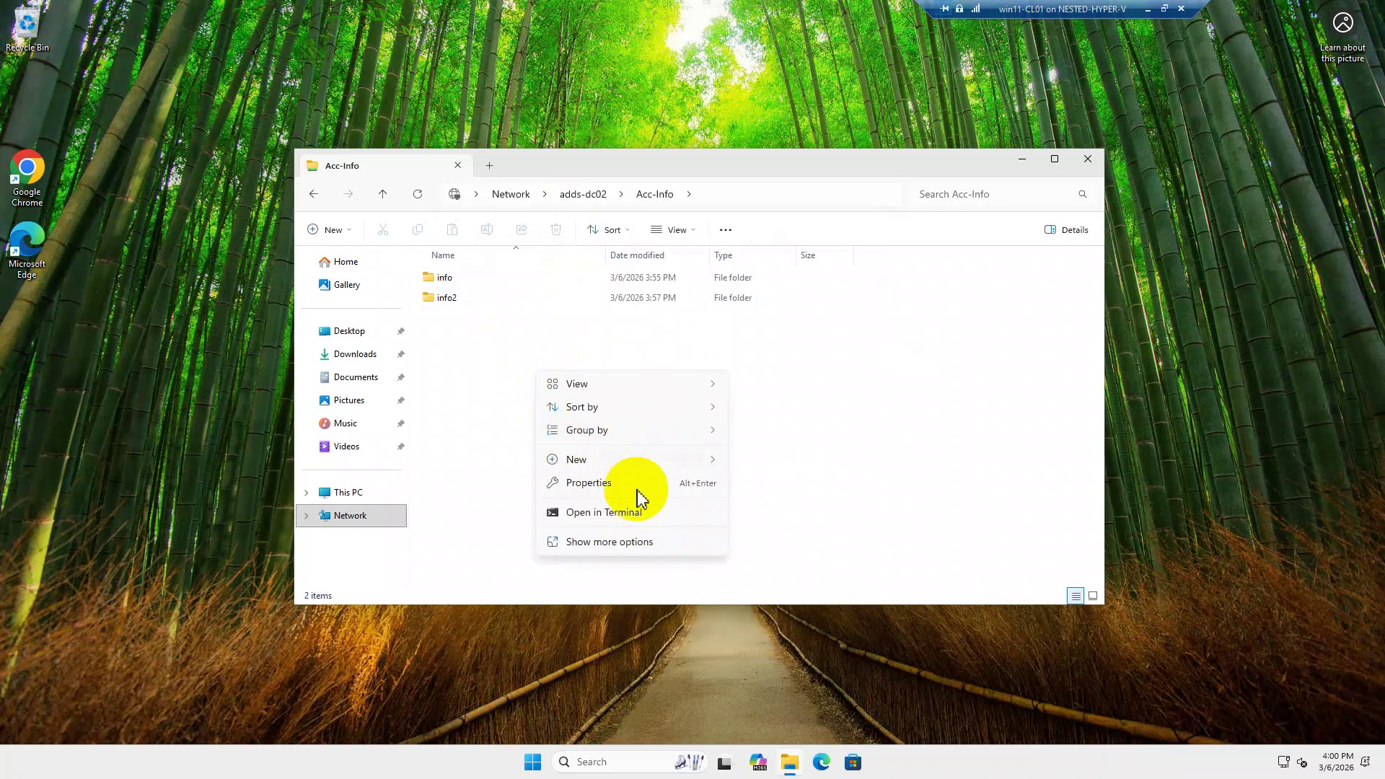
pyautogui.moveTo(638, 463)
pyautogui.click(830, 465)
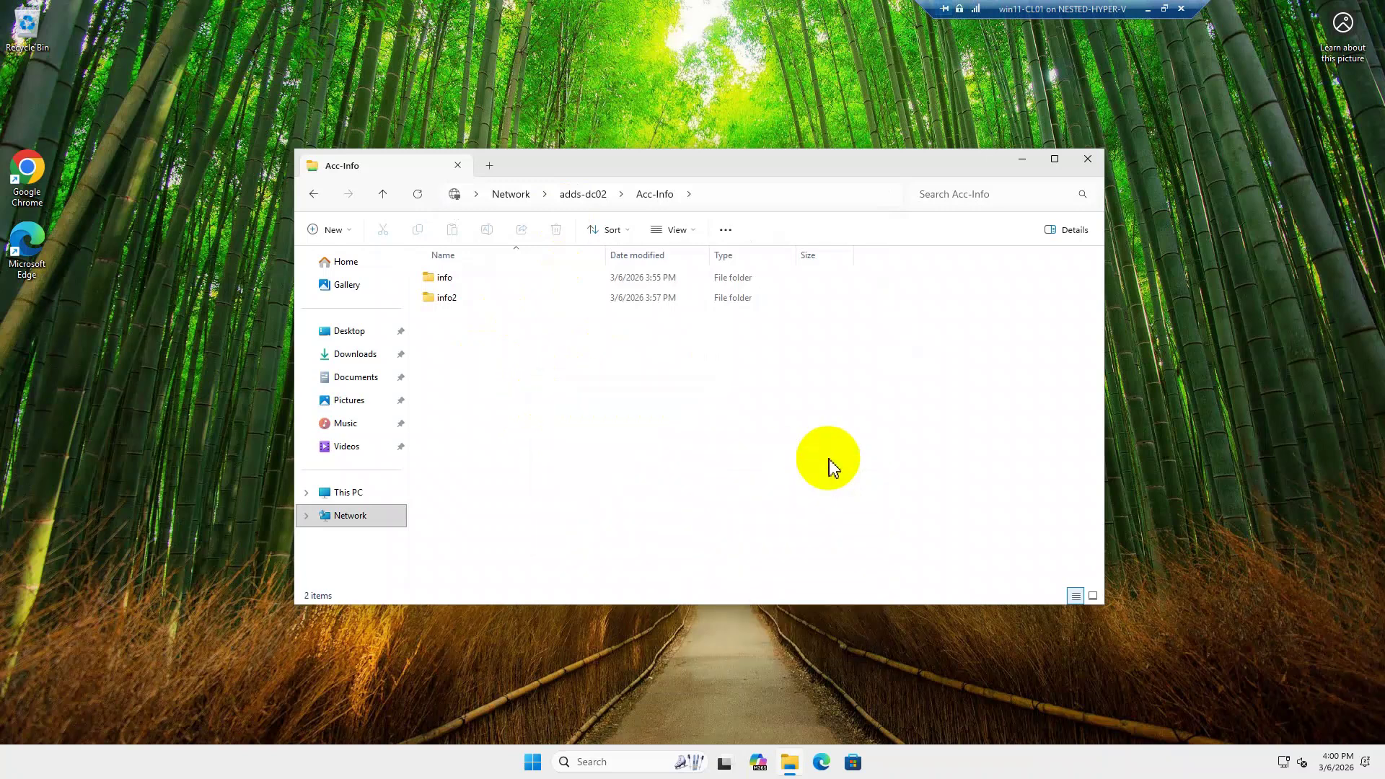
pyautogui.write('info4')
pyautogui.press('Return')
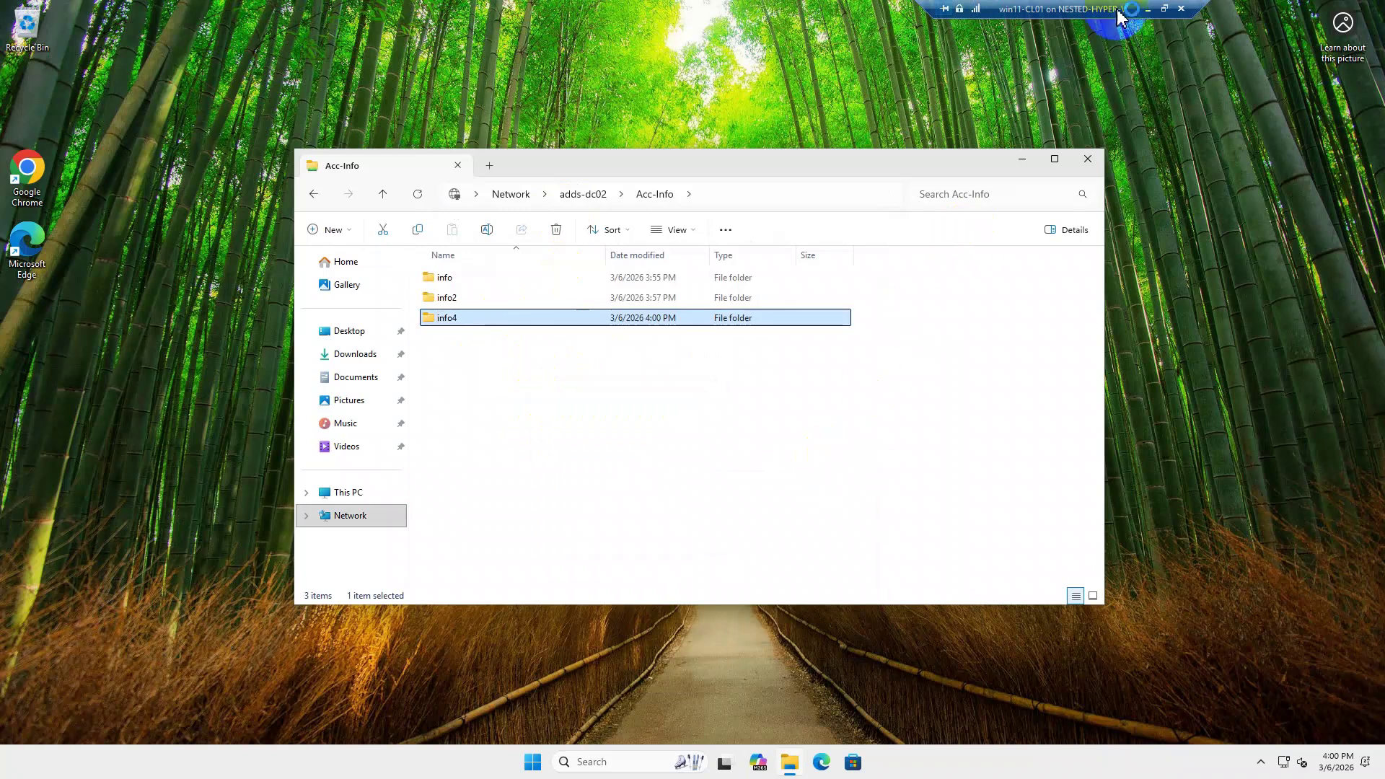
pyautogui.click(694, 16)
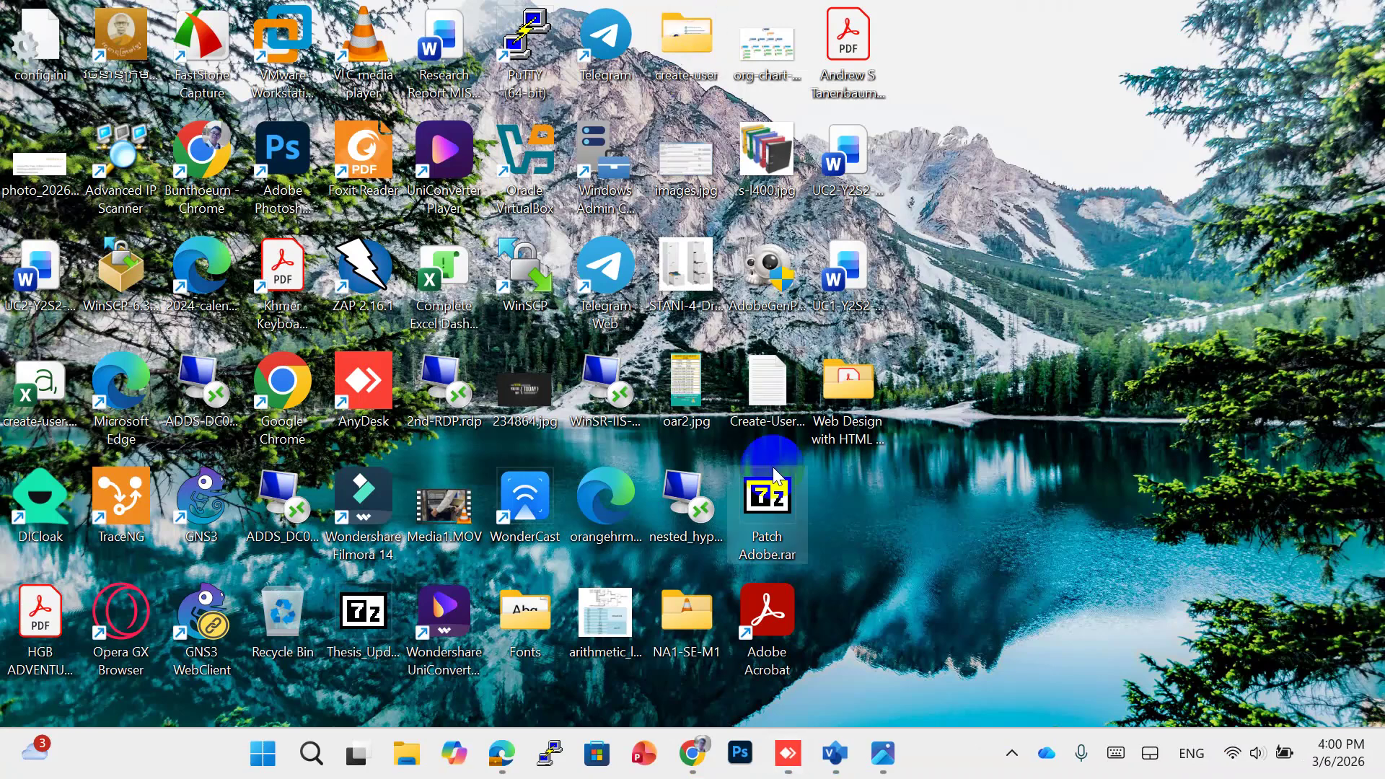
pyautogui.click(857, 753)
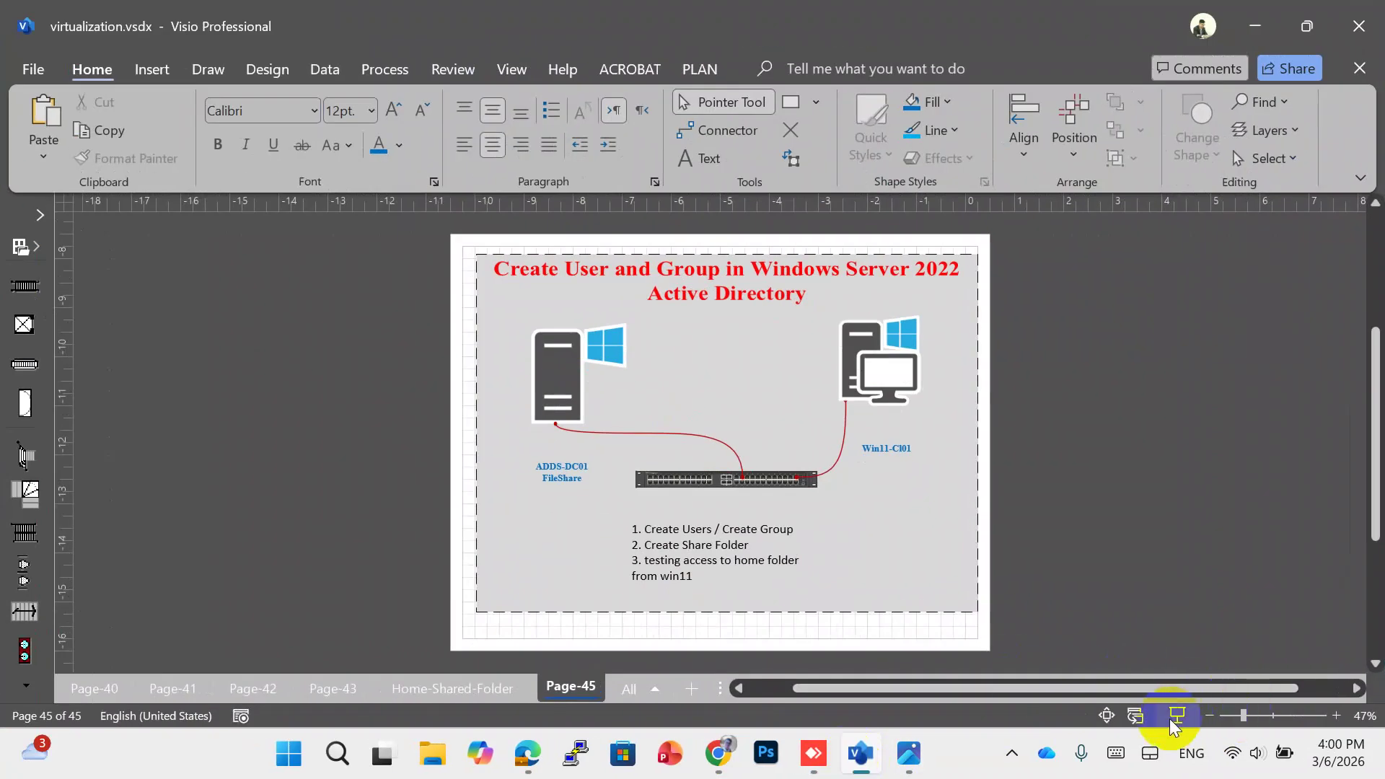